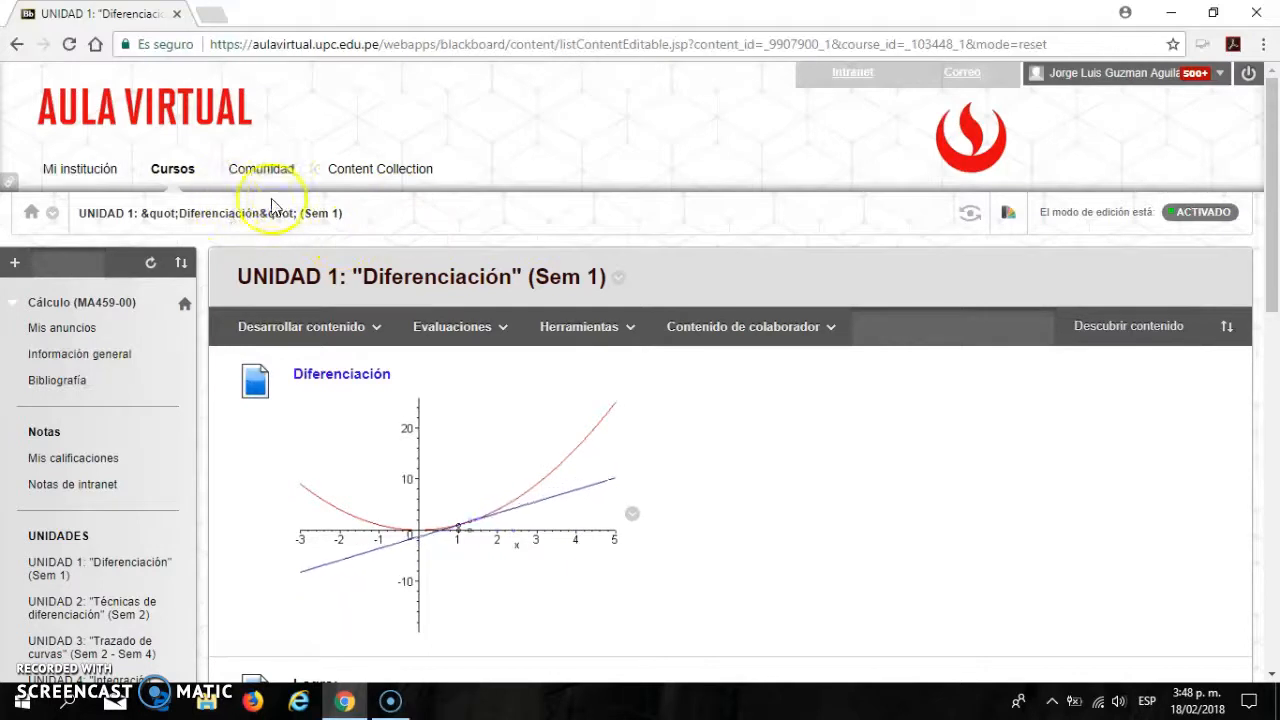
# - Look through the Cálculo (MA459-00) course menu, from its units down to the control panel entries
pyautogui.scroll(-2, 325, 226)
pyautogui.scroll(2, 313, 236)
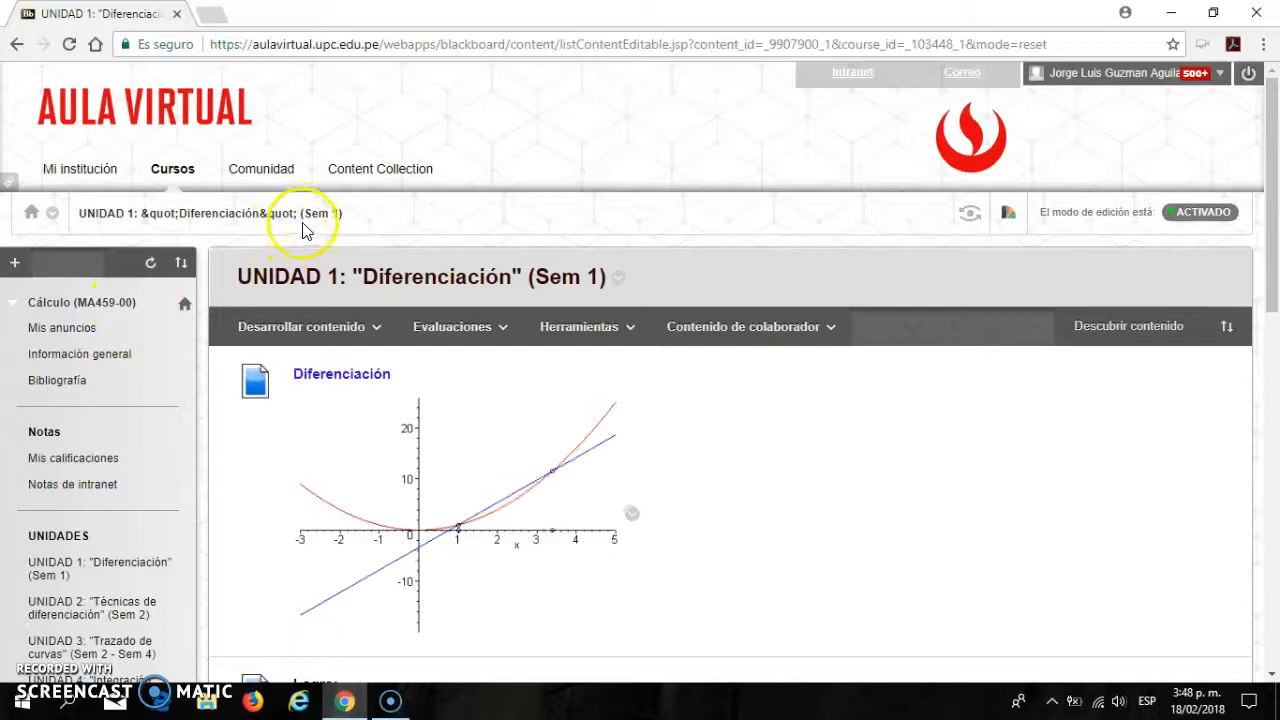
pyautogui.scroll(-4, 186, 280)
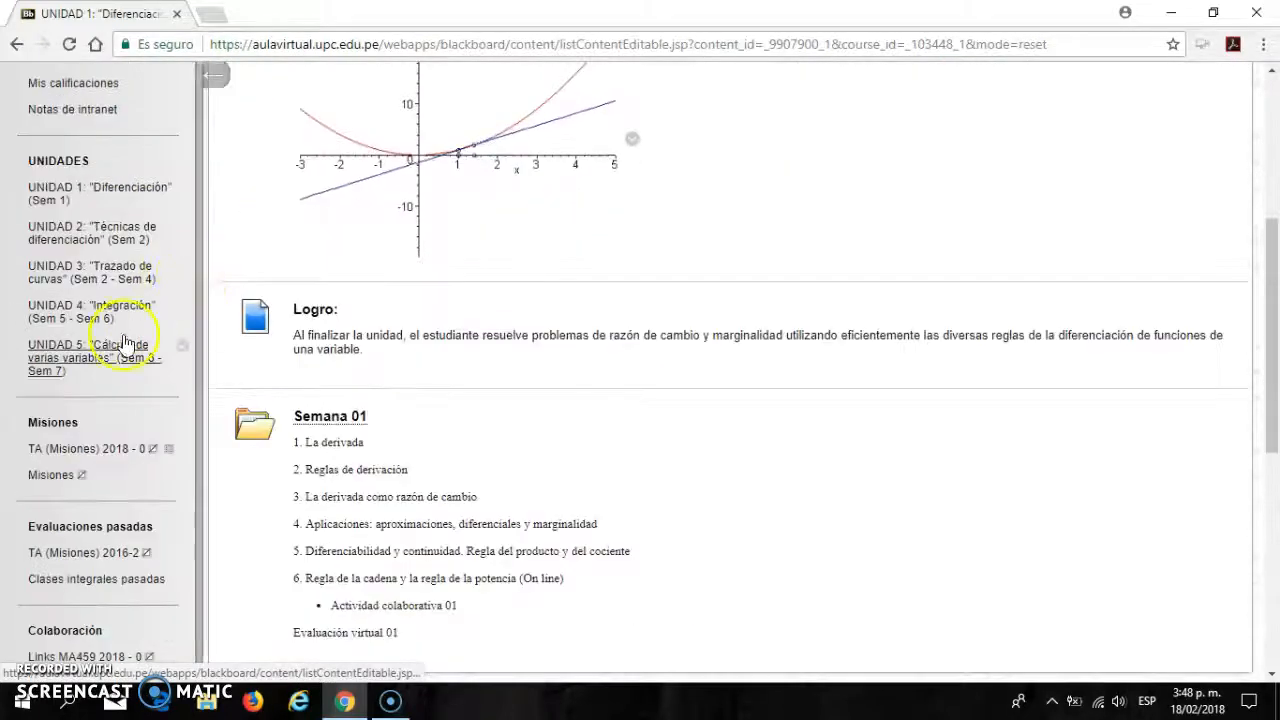
pyautogui.scroll(-6, 130, 350)
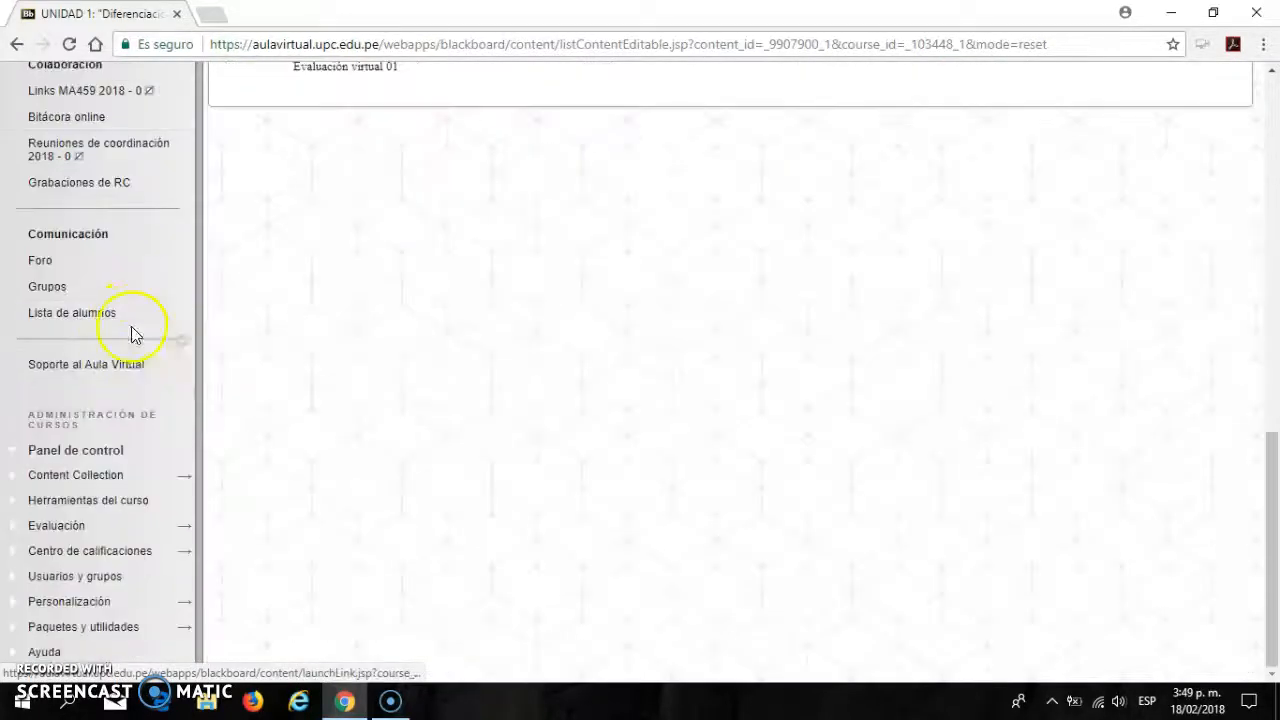
pyautogui.scroll(3, 137, 278)
pyautogui.scroll(-1, 160, 330)
pyautogui.scroll(-2, 165, 420)
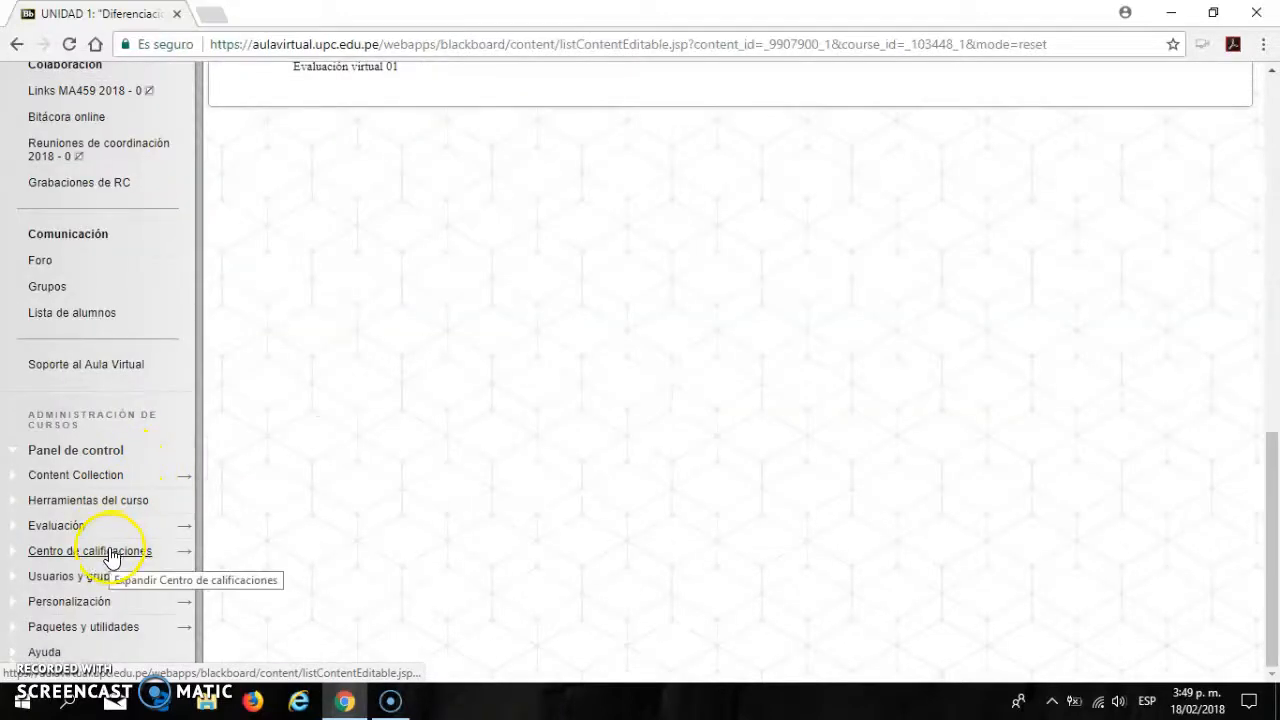
pyautogui.scroll(4, 143, 334)
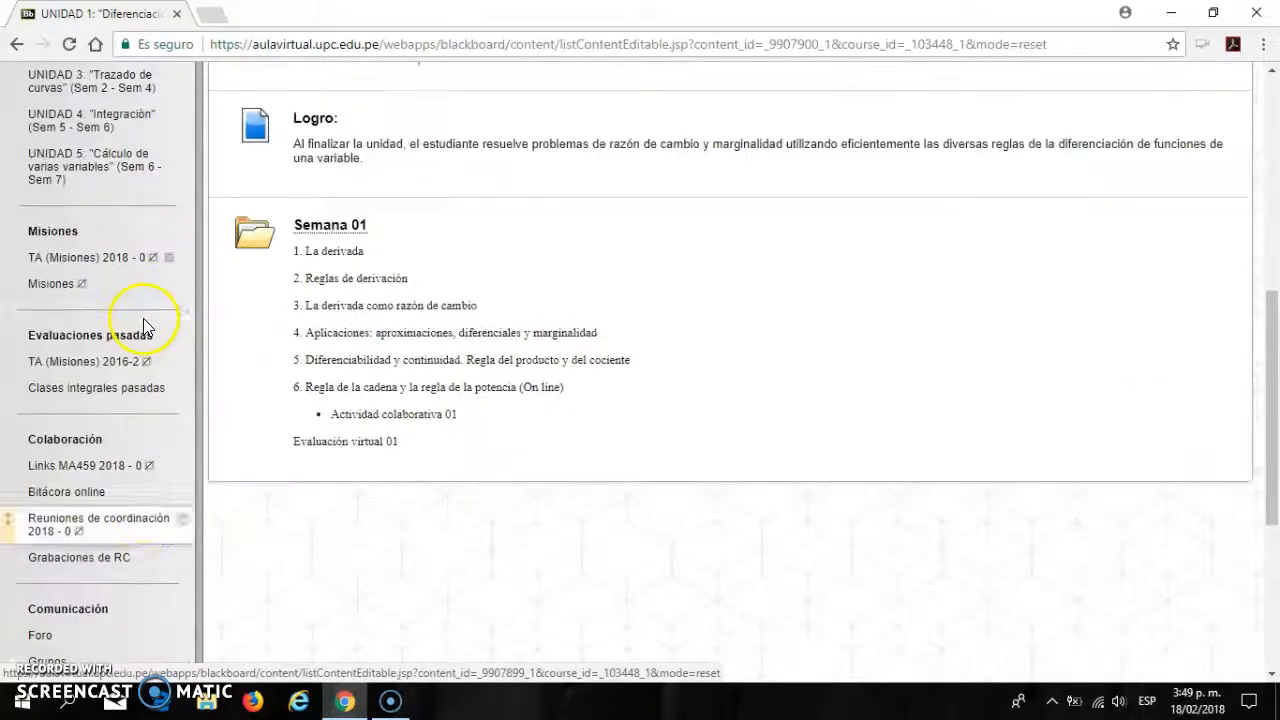
pyautogui.scroll(-4, 143, 320)
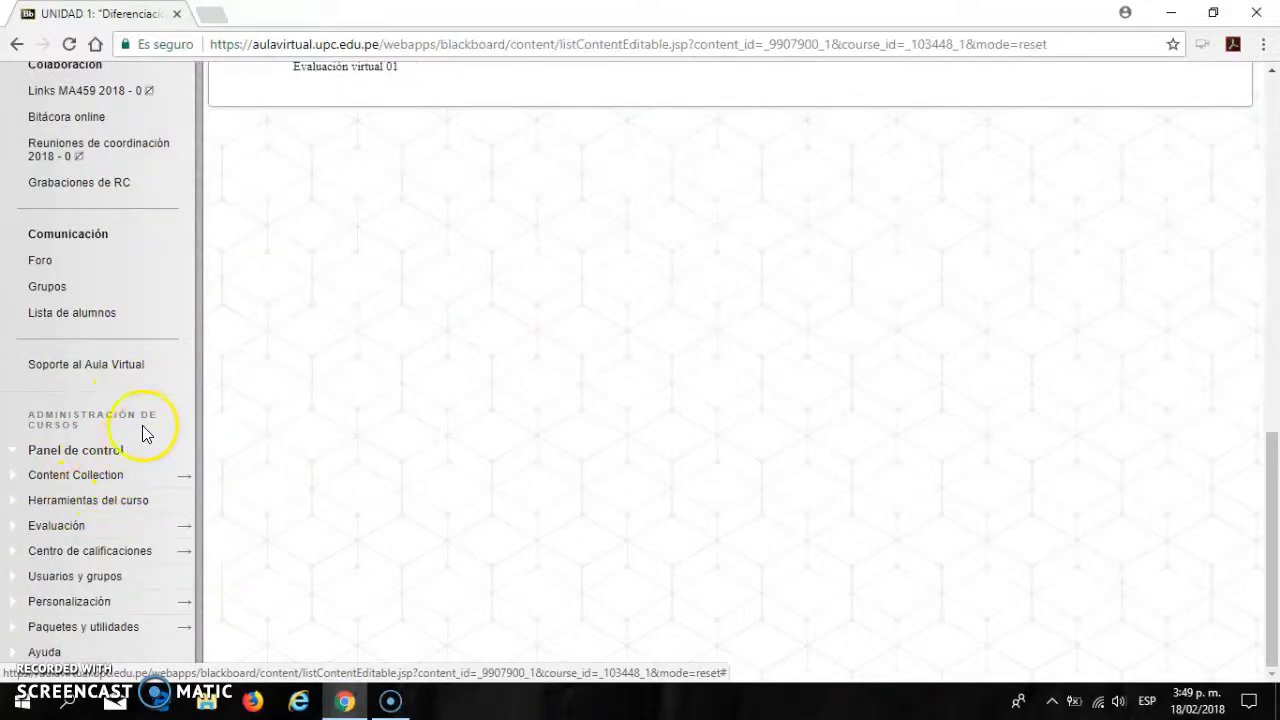
# - Expand Herramientas del curso and open the Evaluaciones list within Evaluaciones, Encuestas y Bancos de preguntas
pyautogui.click(50, 508)
pyautogui.scroll(-4, 134, 400)
pyautogui.scroll(-1, 148, 410)
pyautogui.scroll(-1, 148, 410)
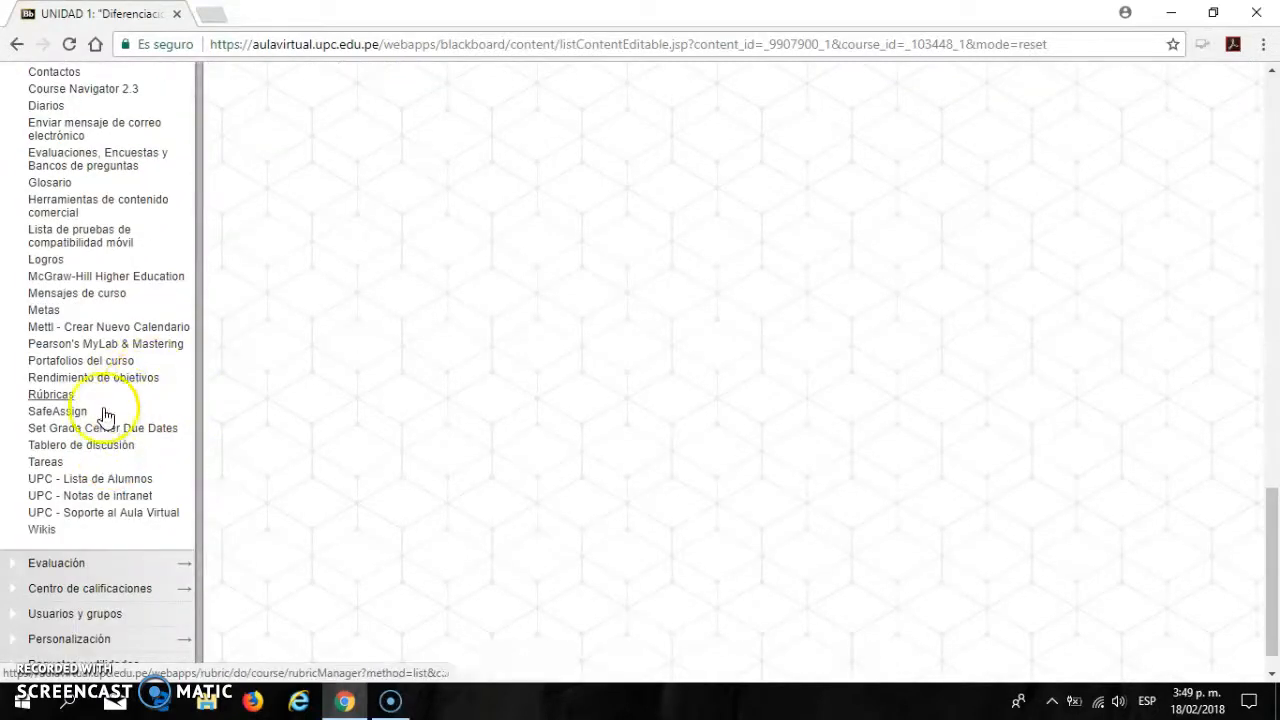
pyautogui.scroll(3, 130, 390)
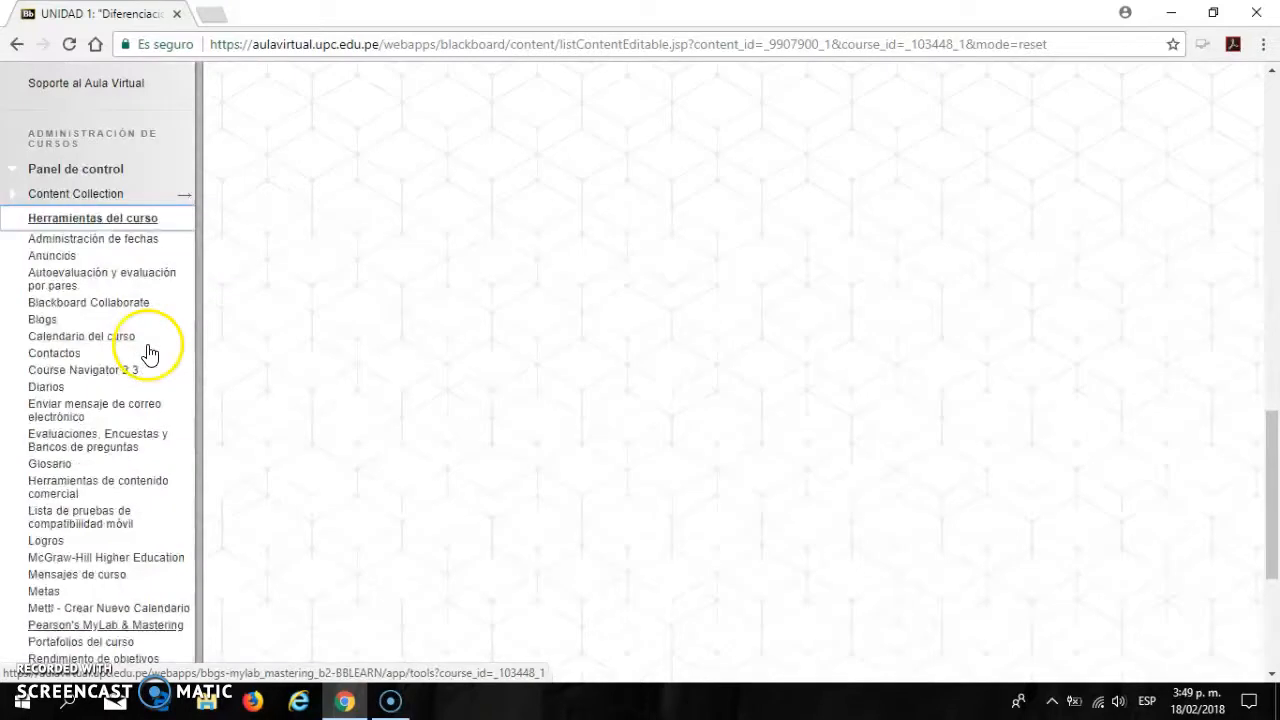
pyautogui.click(93, 450)
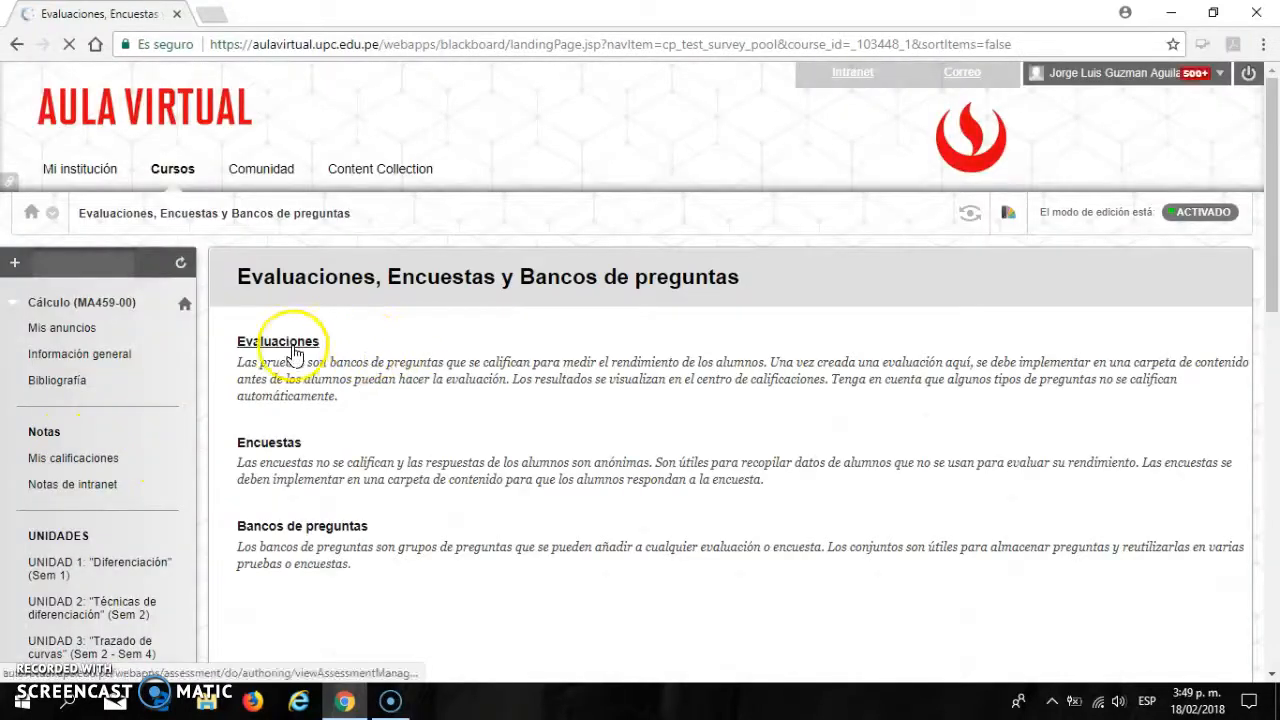
pyautogui.click(300, 345)
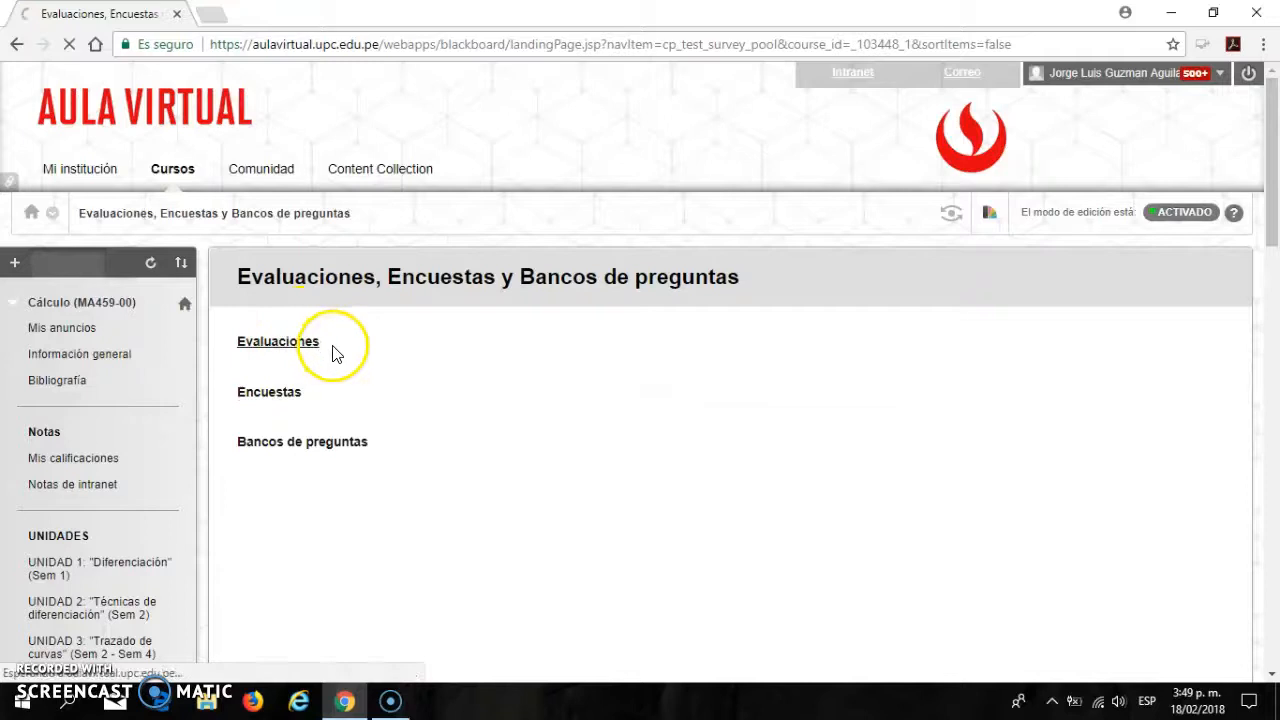
# - Start exporting Evaluación continua 7.1 to the Content Collection and browse for its destination folder
pyautogui.scroll(-2, 577, 300)
pyautogui.scroll(-4, 520, 295)
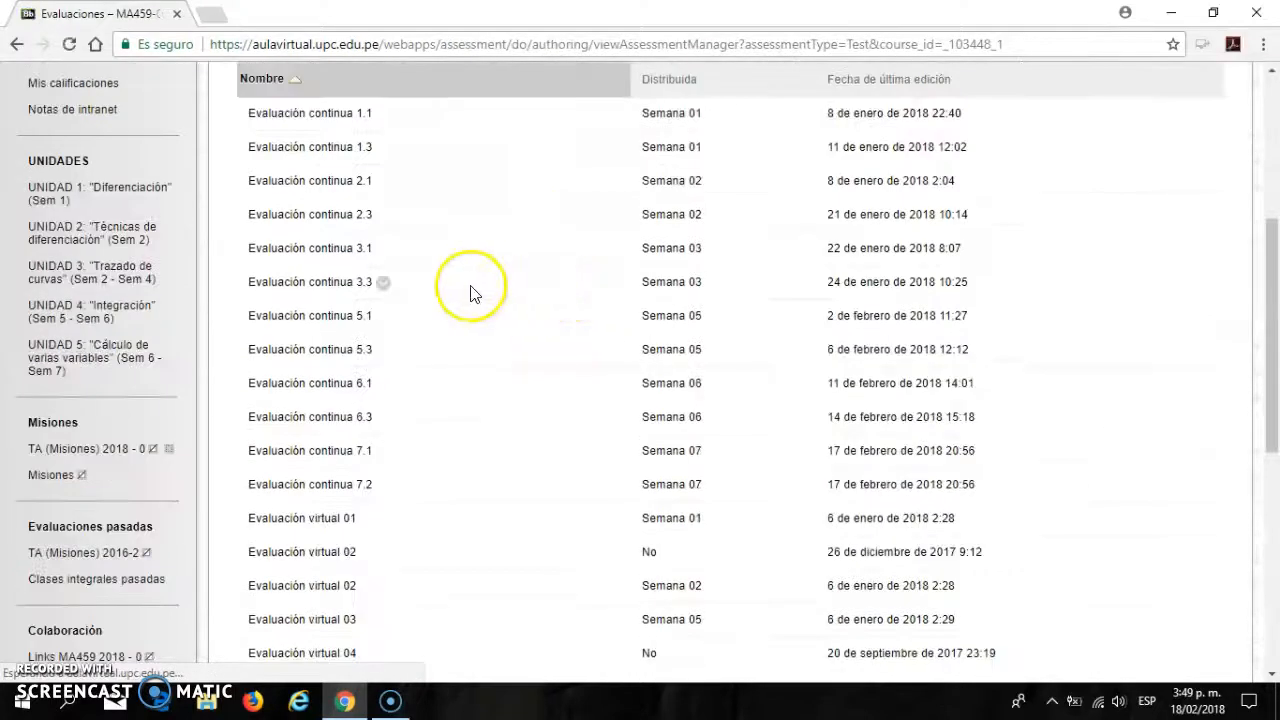
pyautogui.scroll(1, 392, 305)
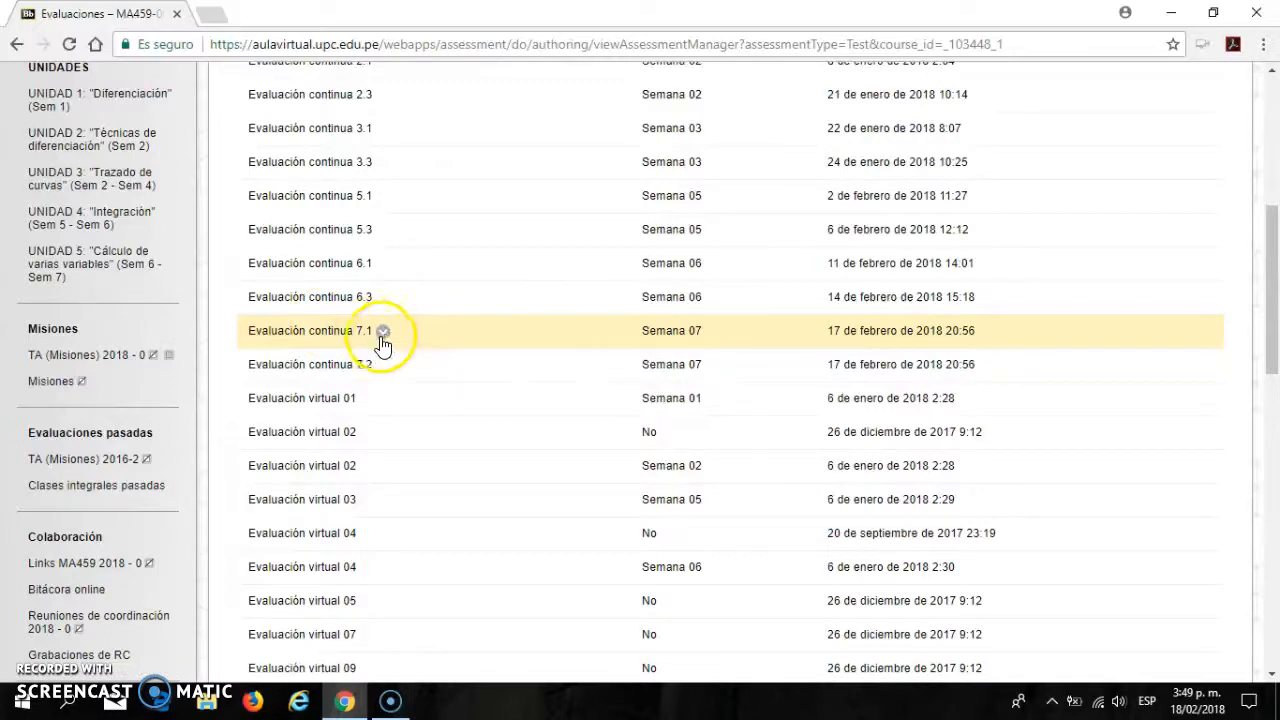
pyautogui.scroll(1, 385, 330)
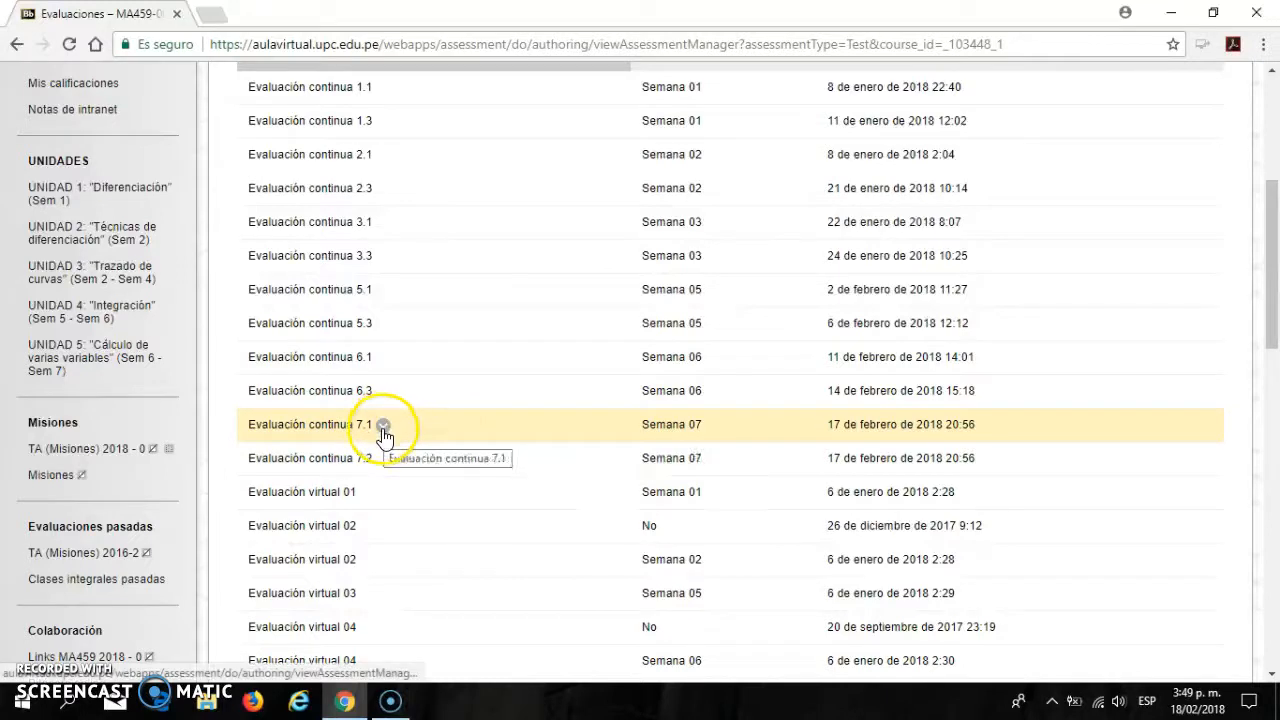
pyautogui.click(383, 426)
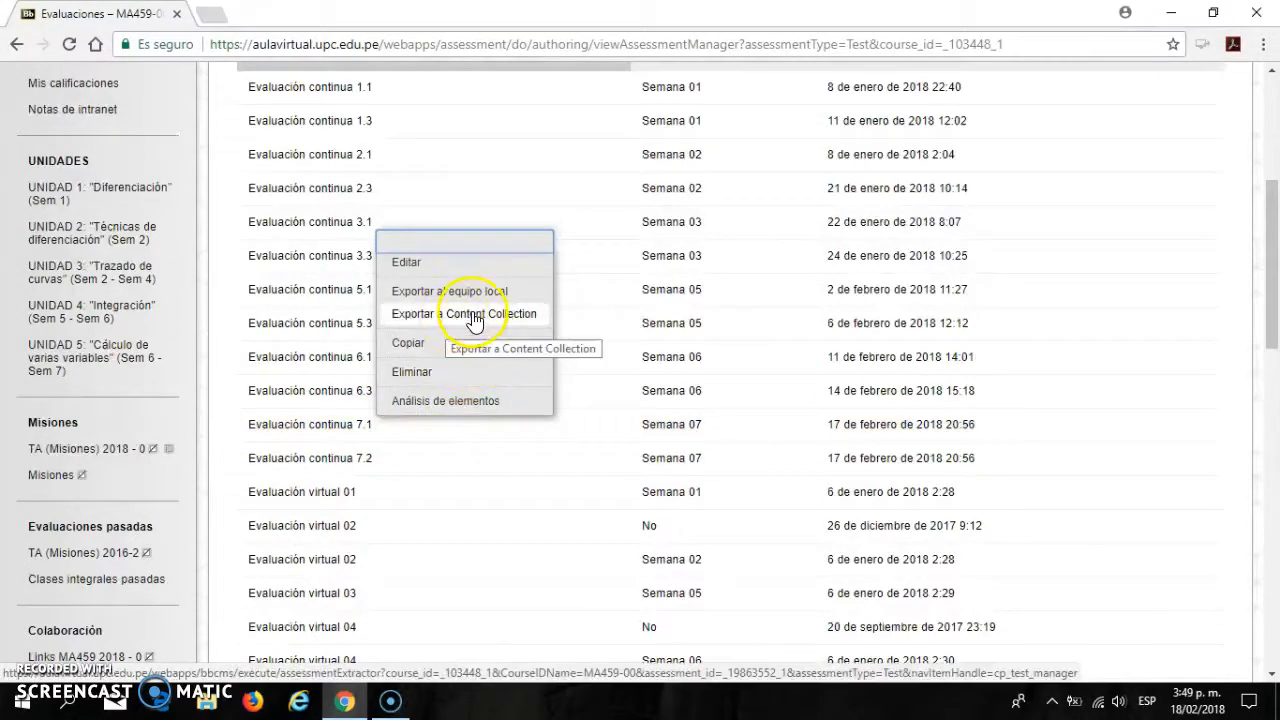
pyautogui.click(474, 316)
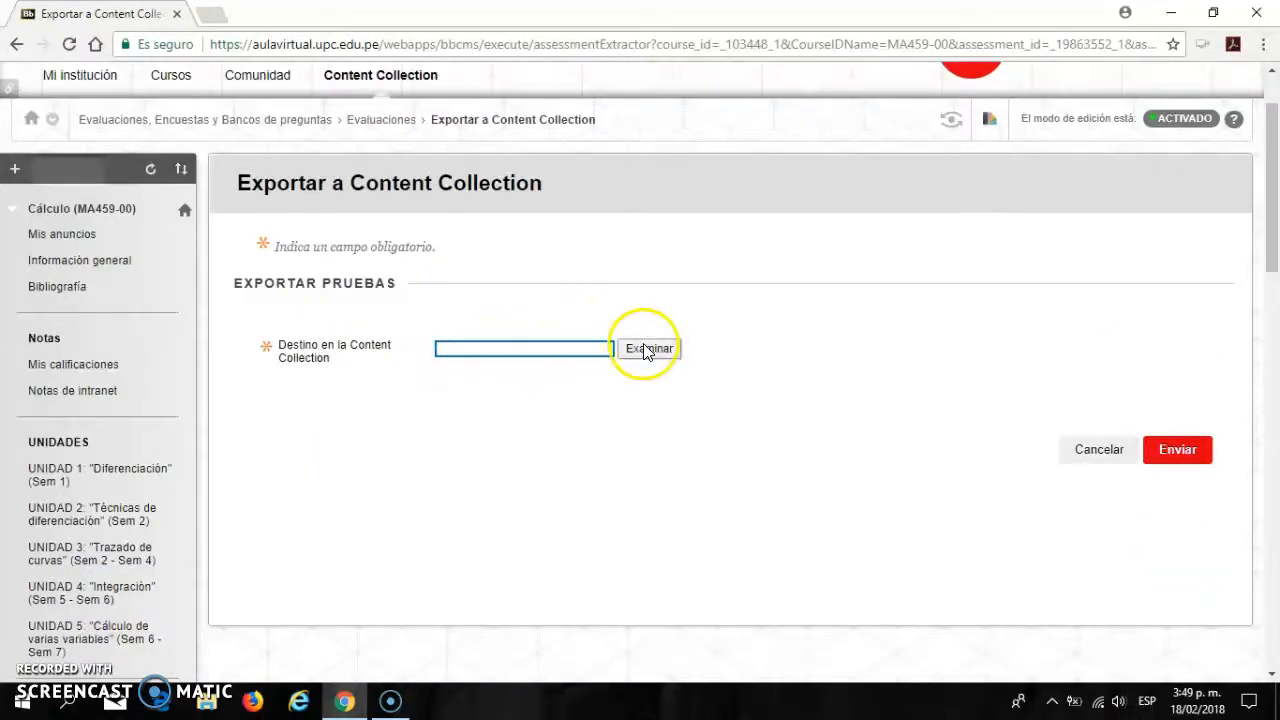
pyautogui.click(643, 355)
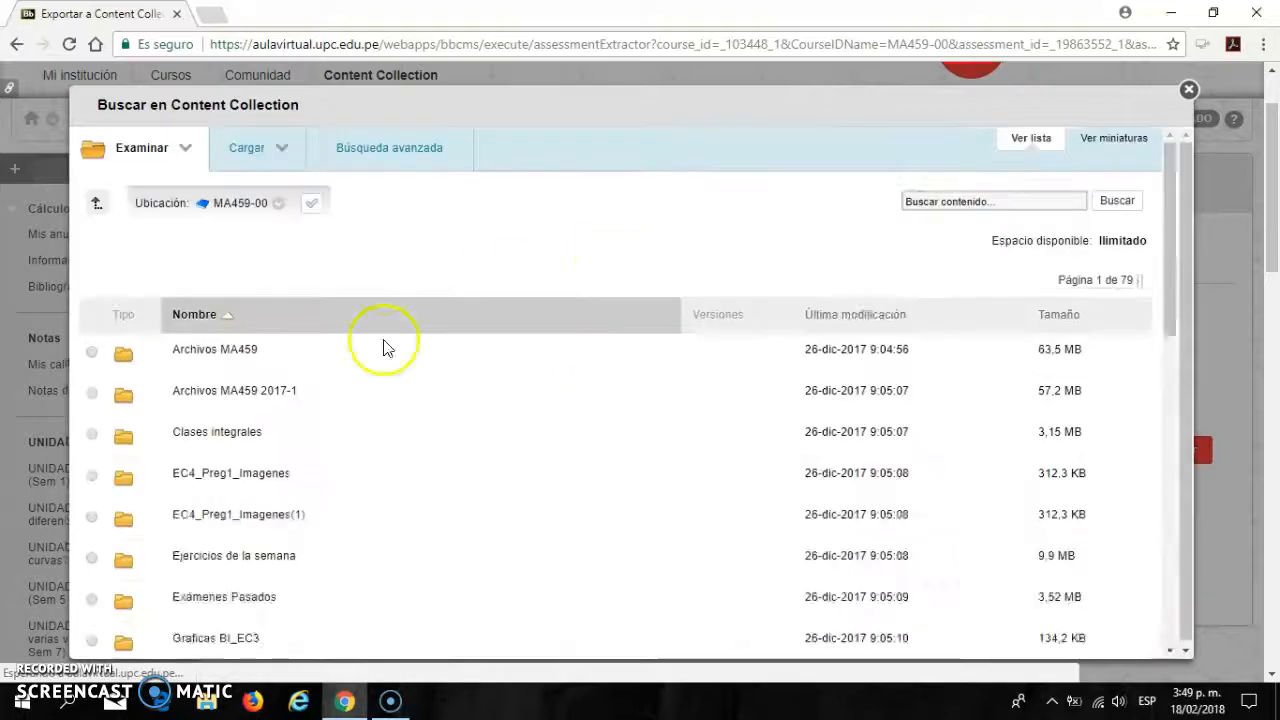
# - Show all items in Mis contenidos and select that personal folder as the export destination
pyautogui.click(128, 152)
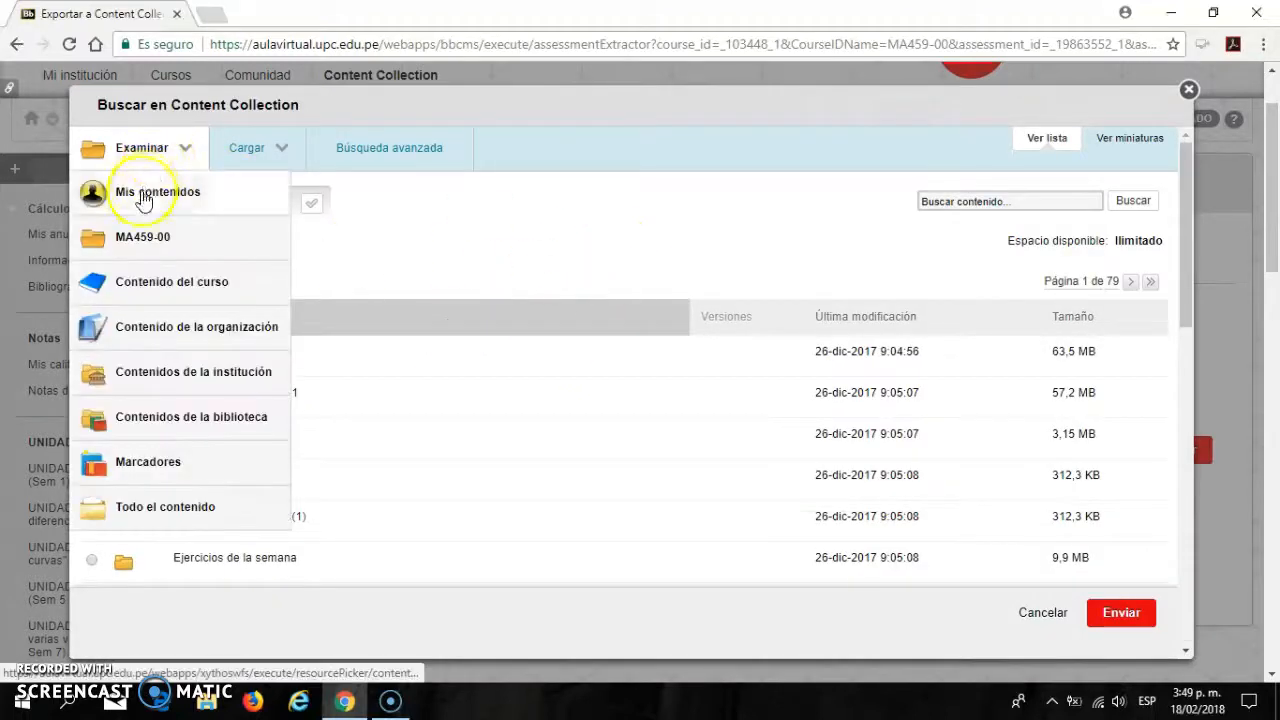
pyautogui.click(145, 196)
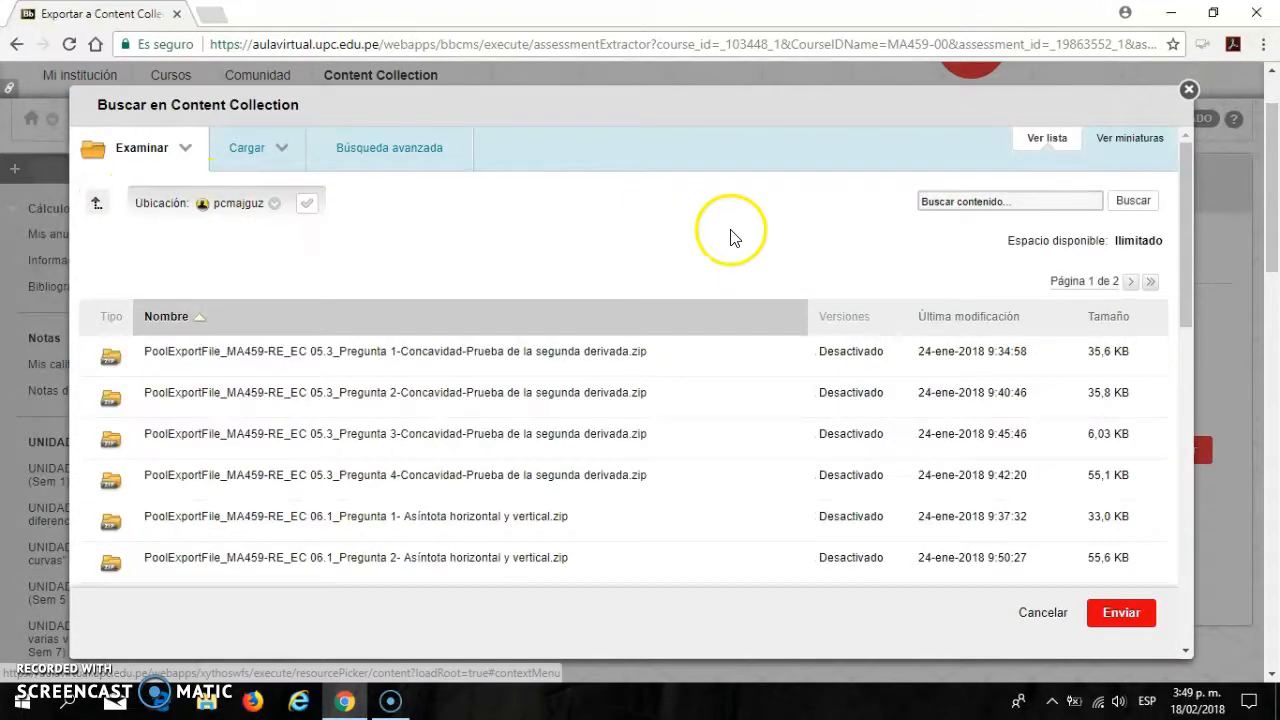
pyautogui.scroll(-2, 760, 275)
pyautogui.scroll(-7, 760, 283)
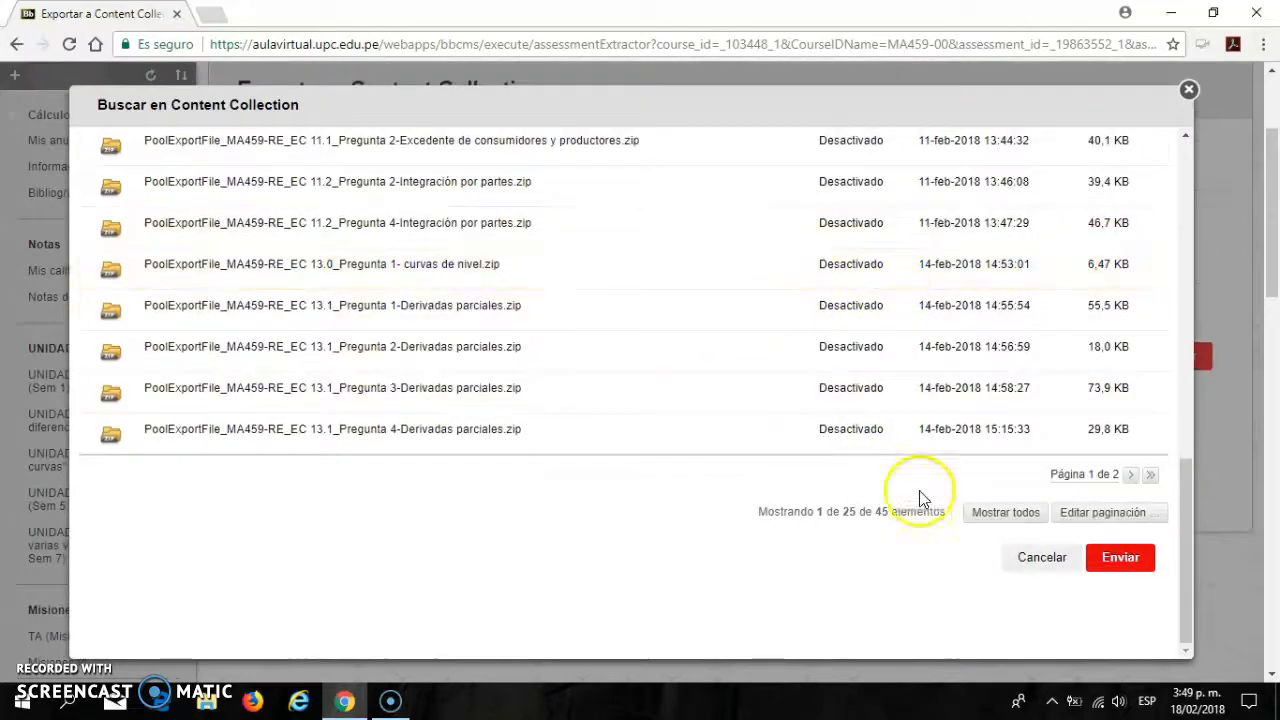
pyautogui.click(1006, 512)
pyautogui.scroll(-15, 791, 314)
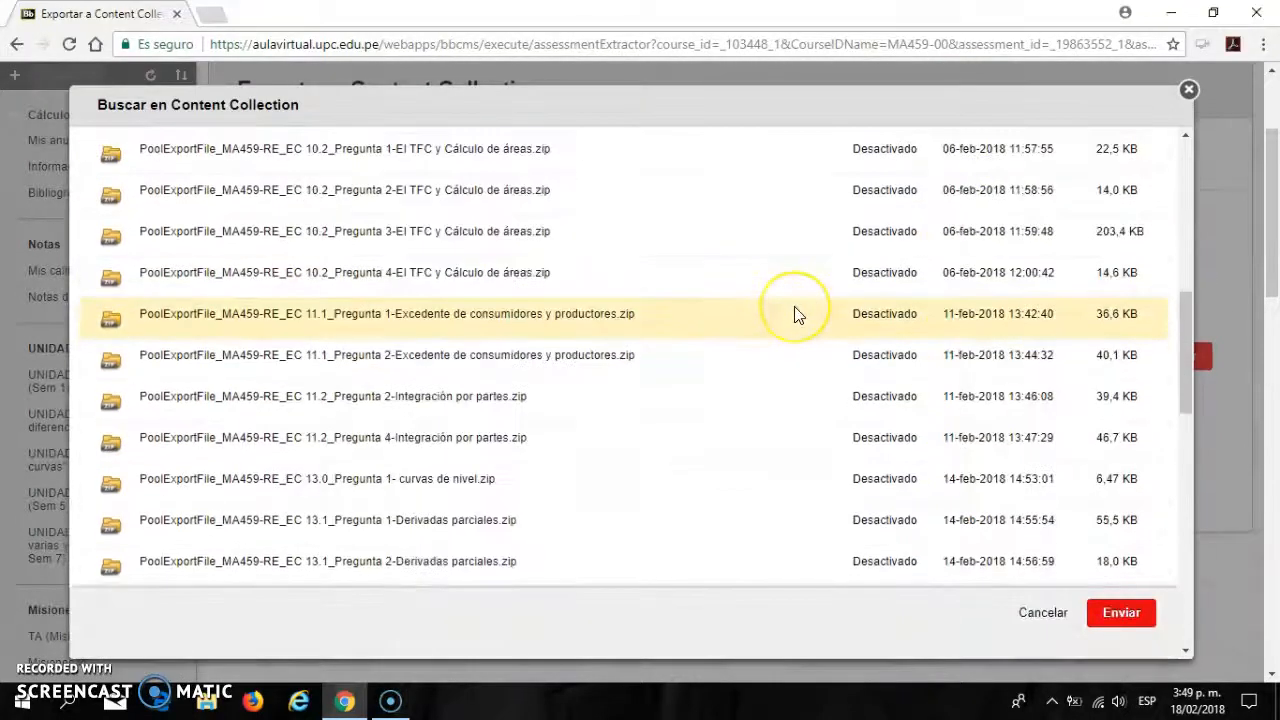
pyautogui.scroll(20, 797, 314)
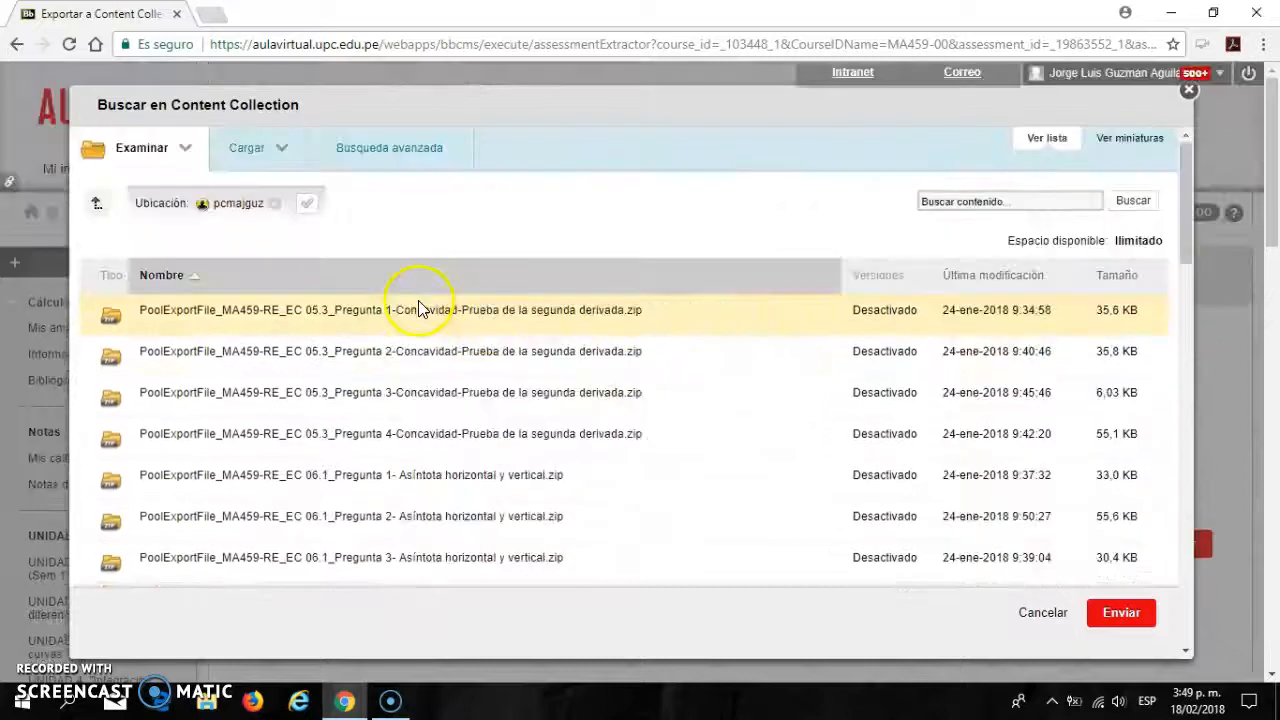
pyautogui.click(308, 205)
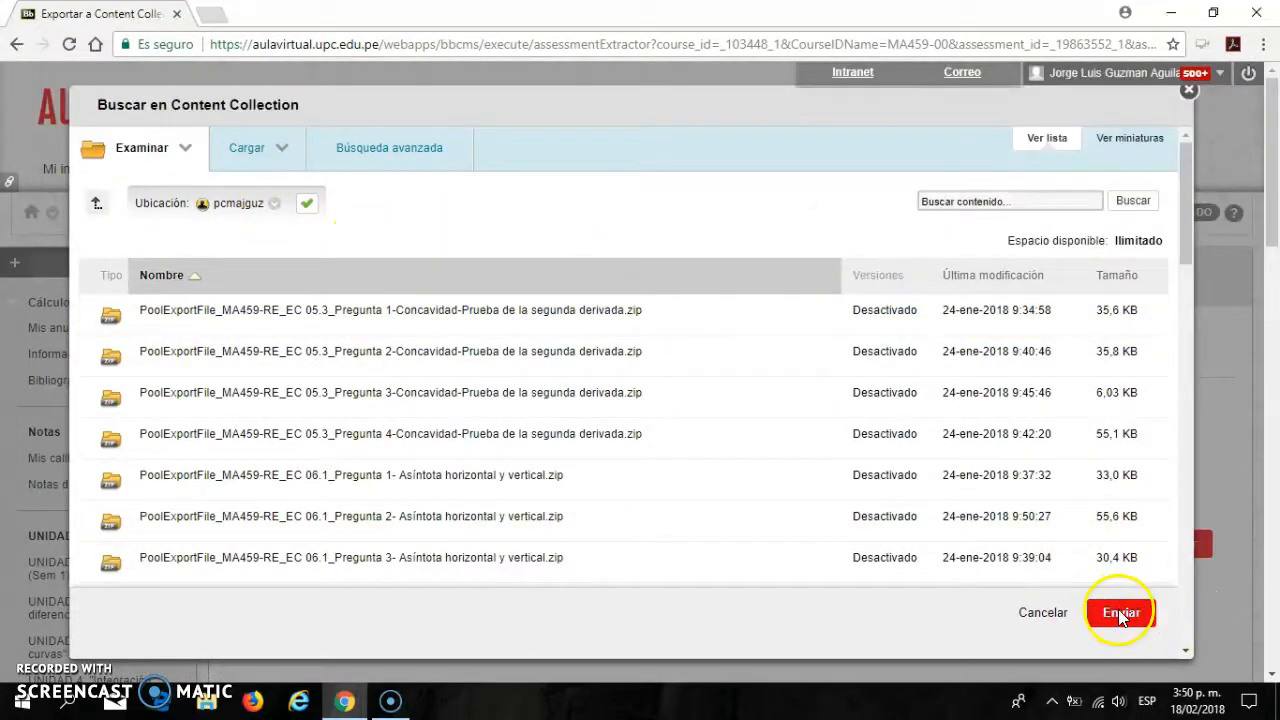
# - Check the folder for the exported Evaluación continua 7.1 and 7.2 files, and cancel the export
pyautogui.scroll(-15, 1030, 365)
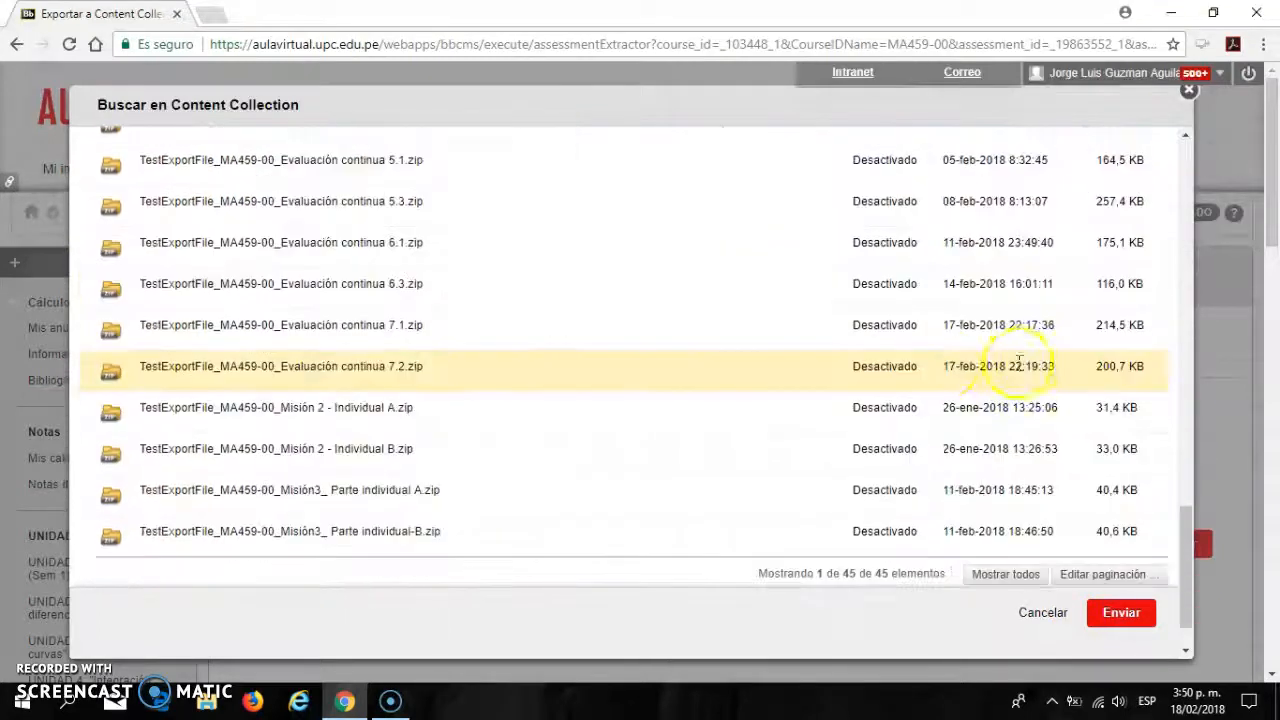
pyautogui.scroll(-3, 1020, 362)
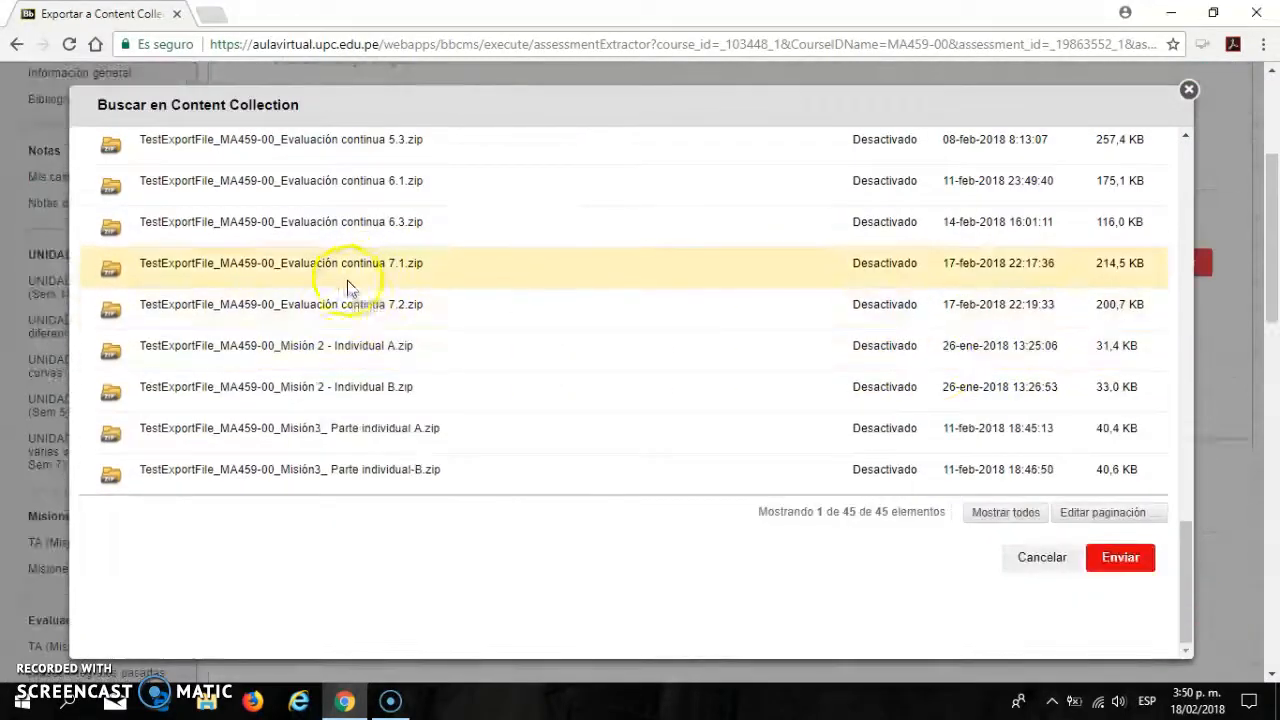
pyautogui.click(1038, 558)
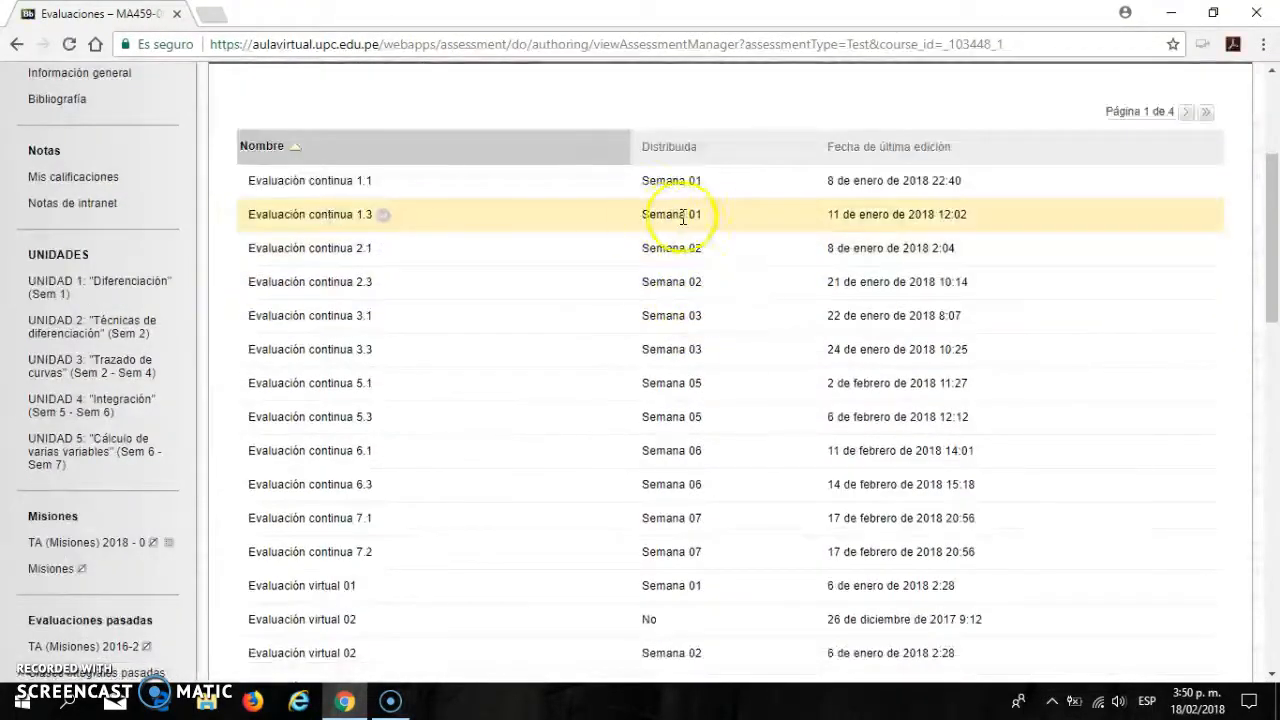
pyautogui.scroll(-3, 678, 253)
pyautogui.scroll(10, 600, 334)
pyautogui.scroll(-2, 457, 271)
pyautogui.scroll(2, 428, 234)
pyautogui.scroll(-1, 430, 240)
pyautogui.scroll(1, 473, 268)
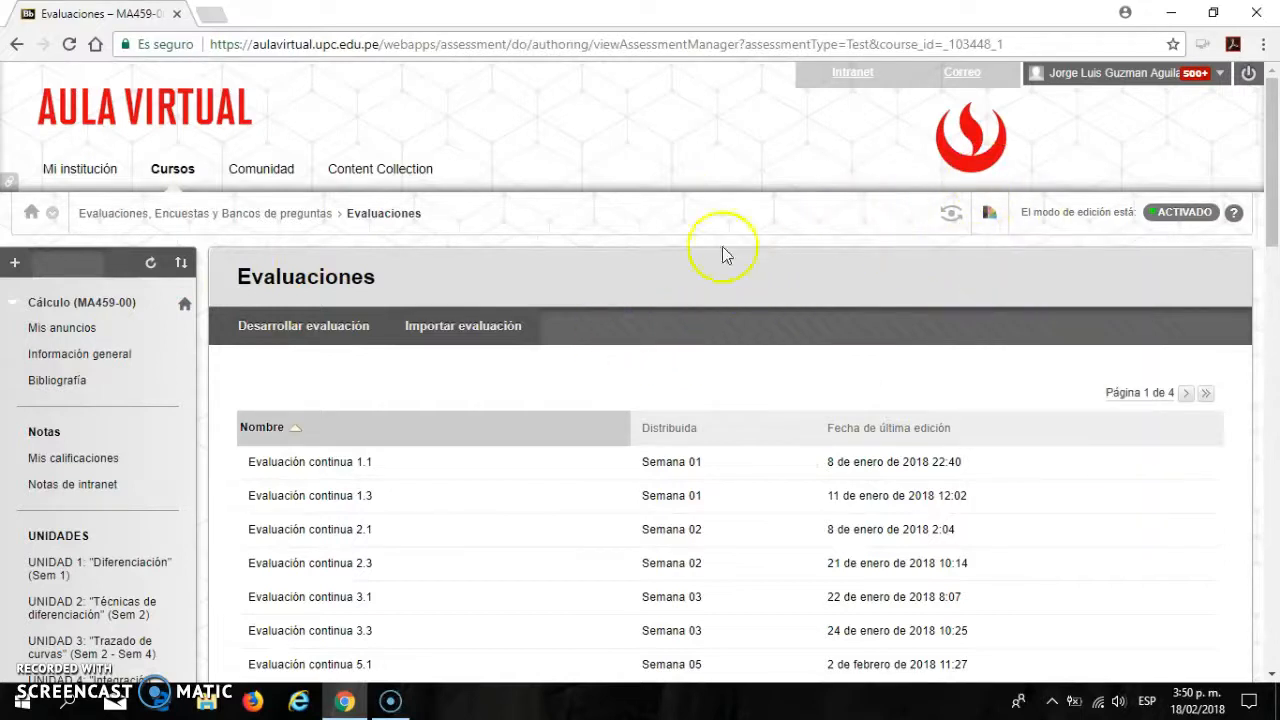
pyautogui.scroll(-1, 605, 275)
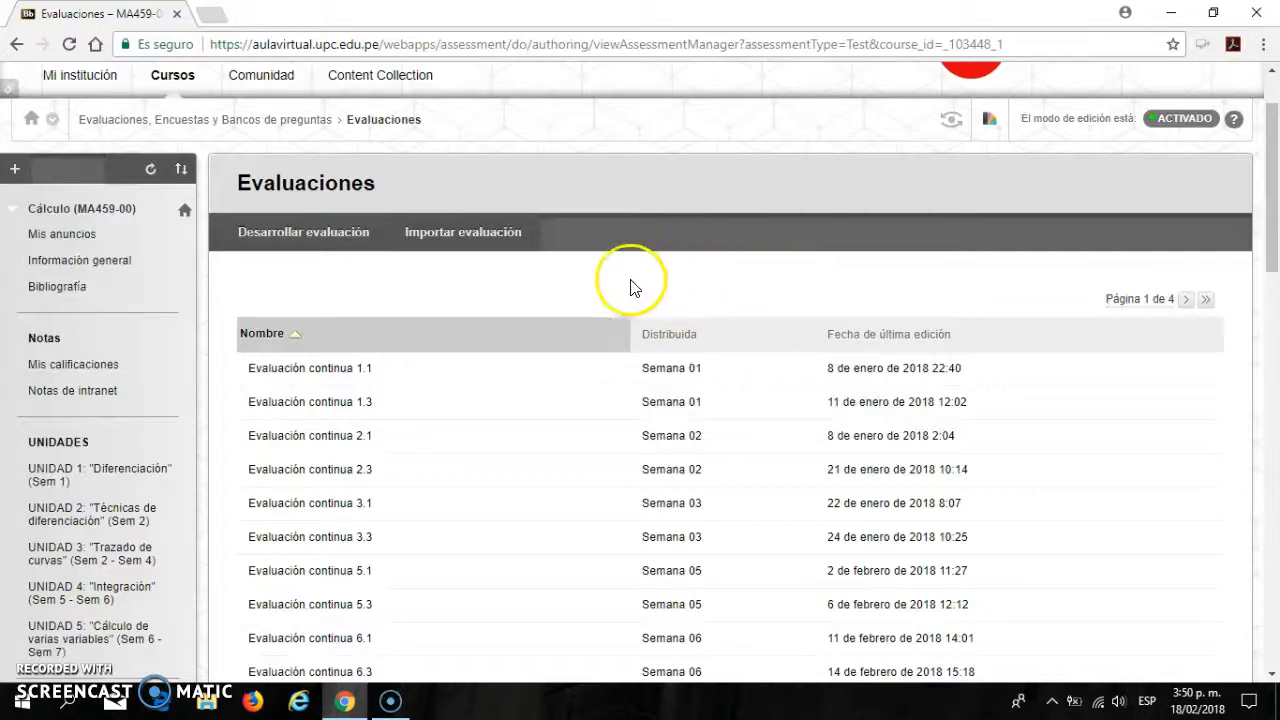
pyautogui.scroll(1, 301, 183)
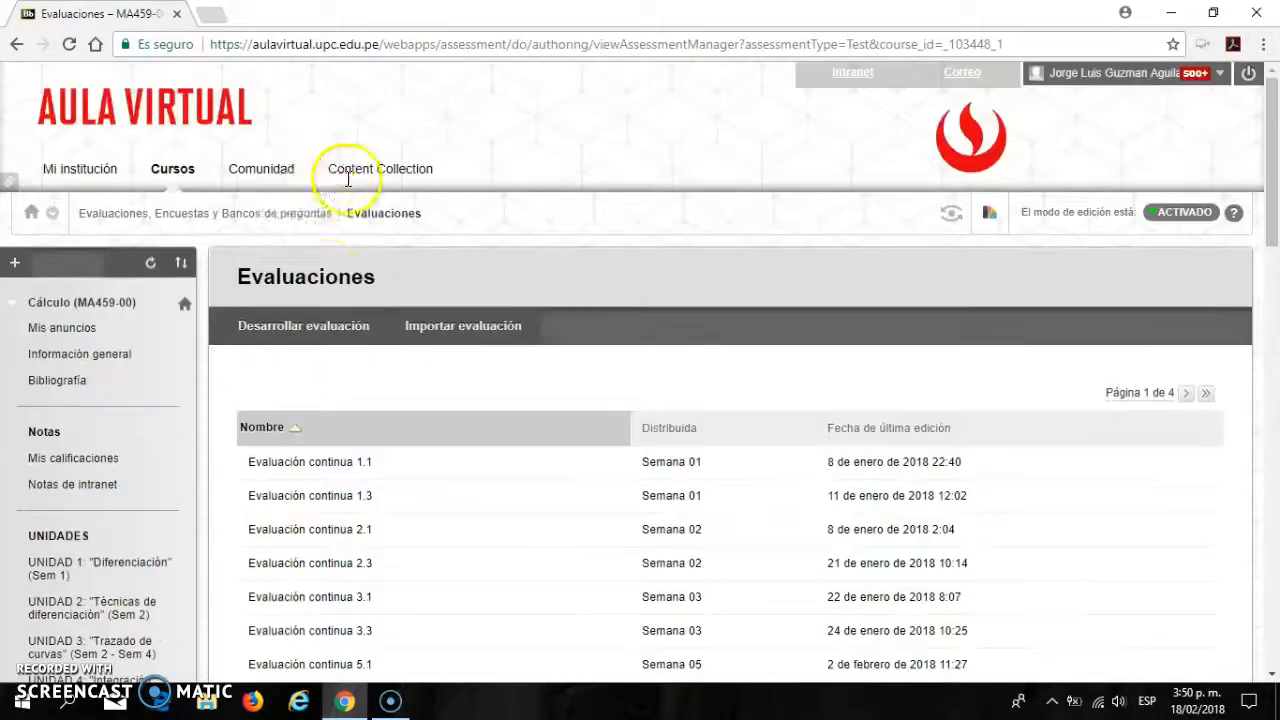
# - Return to the course list and open the coordinated course MA459-1800-NX22: Cálculo
pyautogui.click(172, 172)
pyautogui.scroll(-1, 677, 308)
pyautogui.scroll(-1, 677, 308)
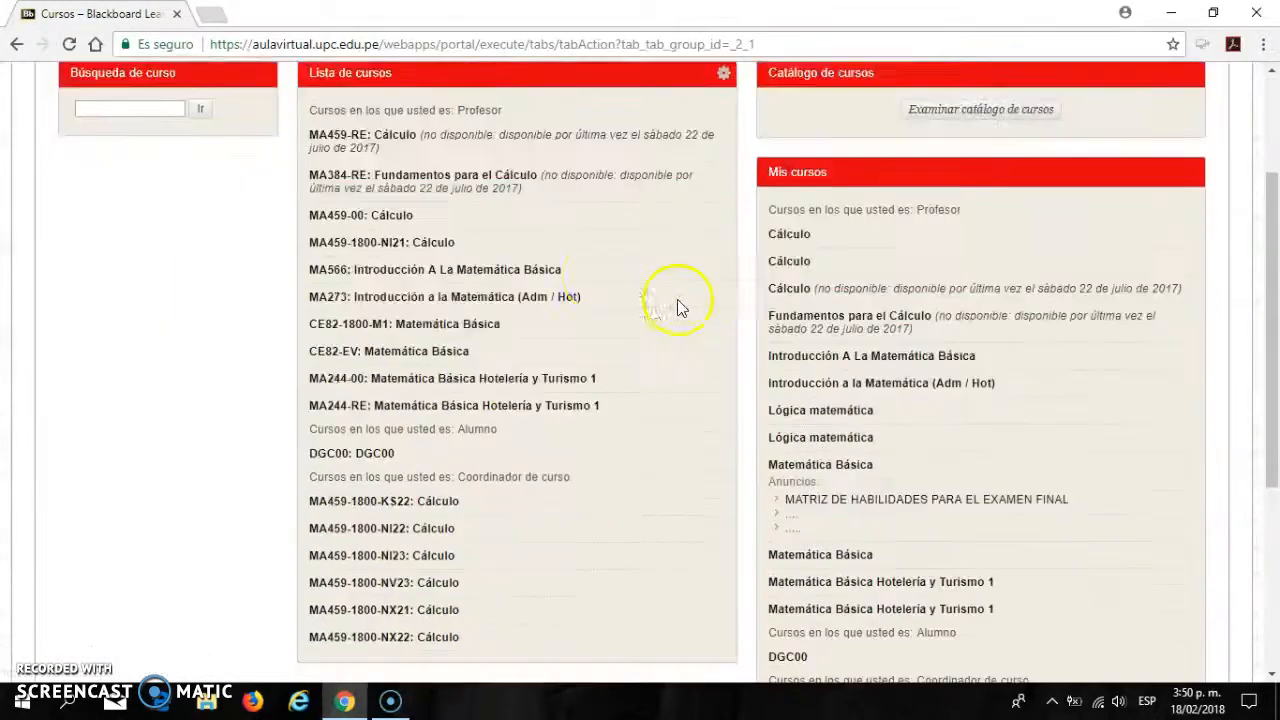
pyautogui.scroll(-2, 653, 367)
pyautogui.scroll(1, 651, 360)
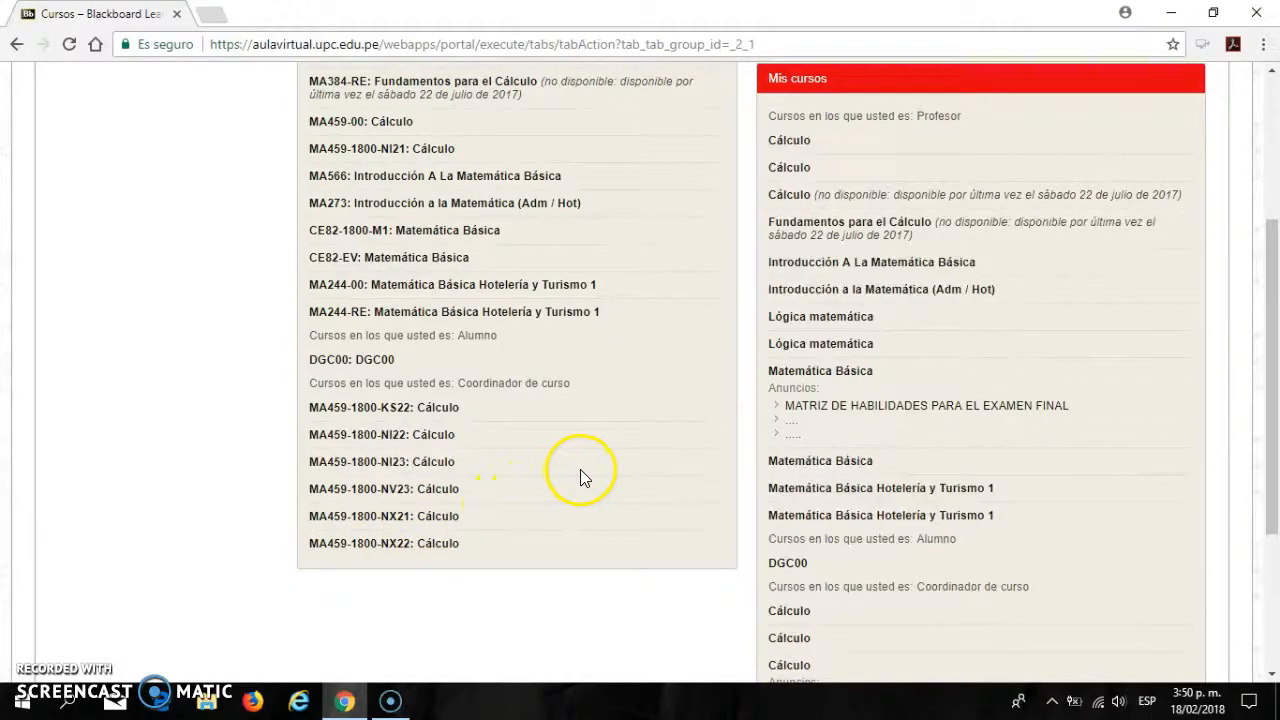
pyautogui.click(426, 545)
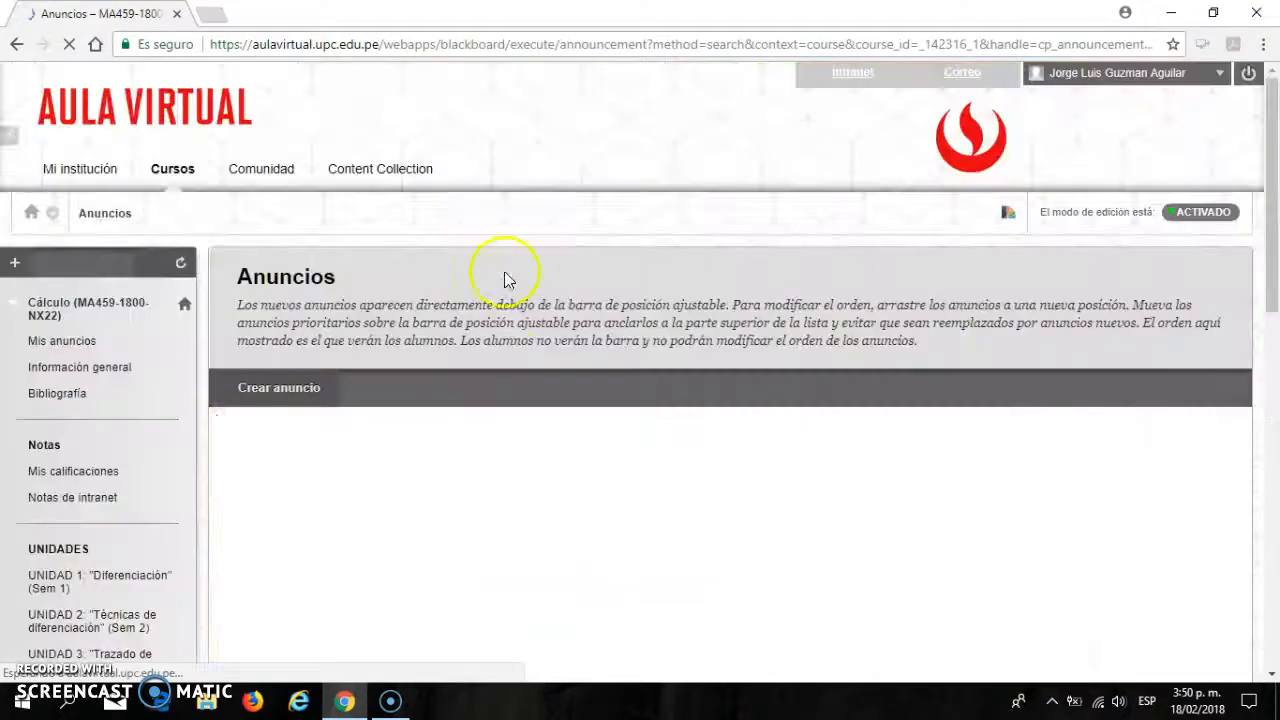
# - Open the Semana 7 folder inside UNIDAD 5: "Cálculo de varias variables"
pyautogui.scroll(-5, 472, 497)
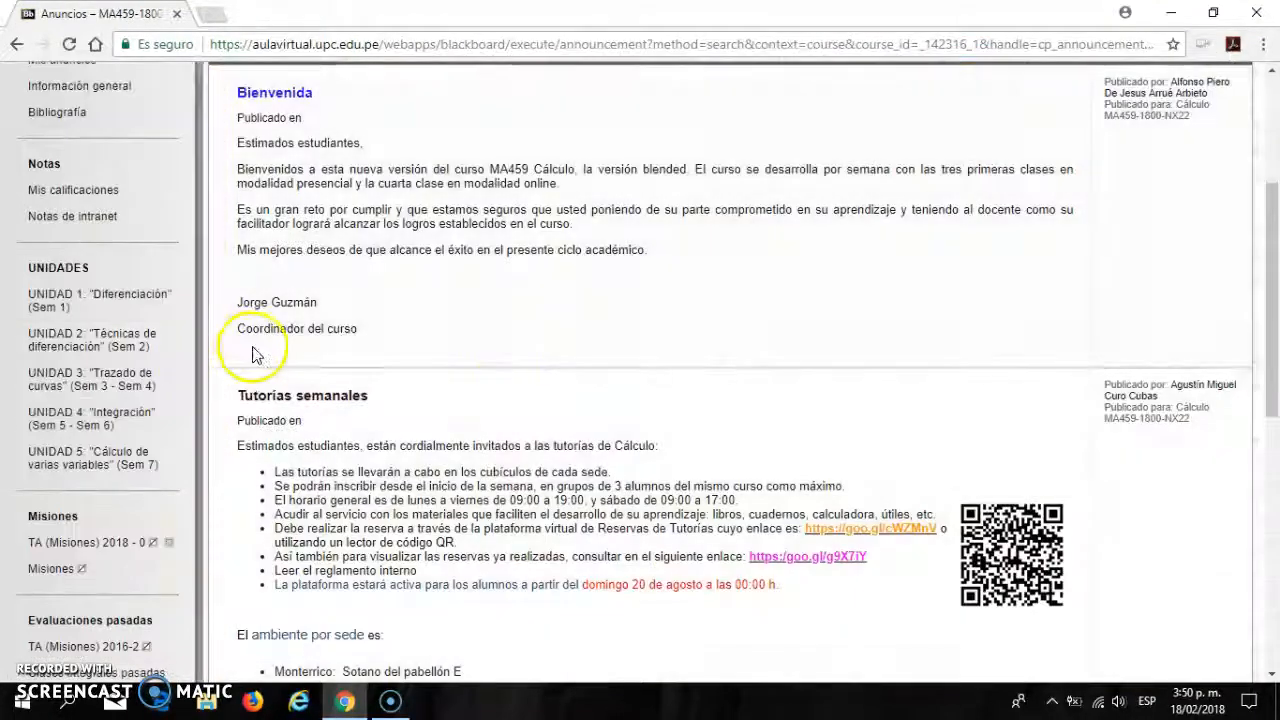
pyautogui.scroll(-5, 332, 418)
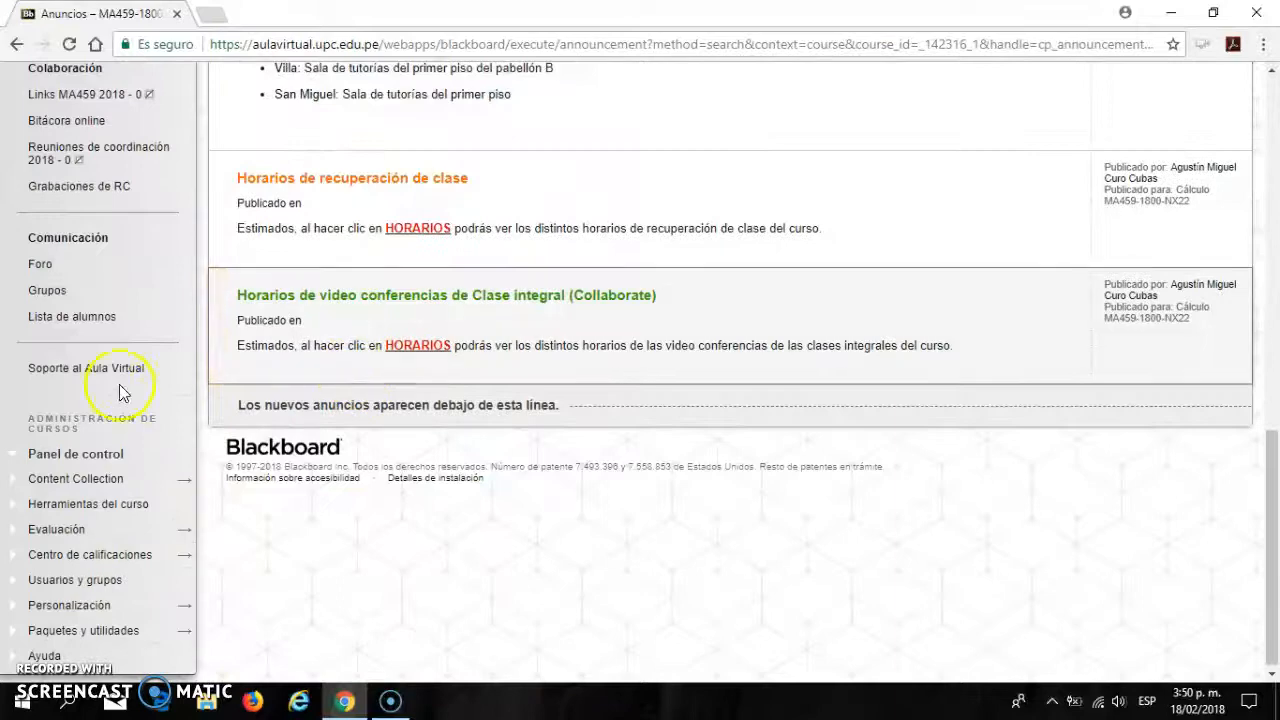
pyautogui.scroll(4, 80, 400)
pyautogui.scroll(5, 160, 372)
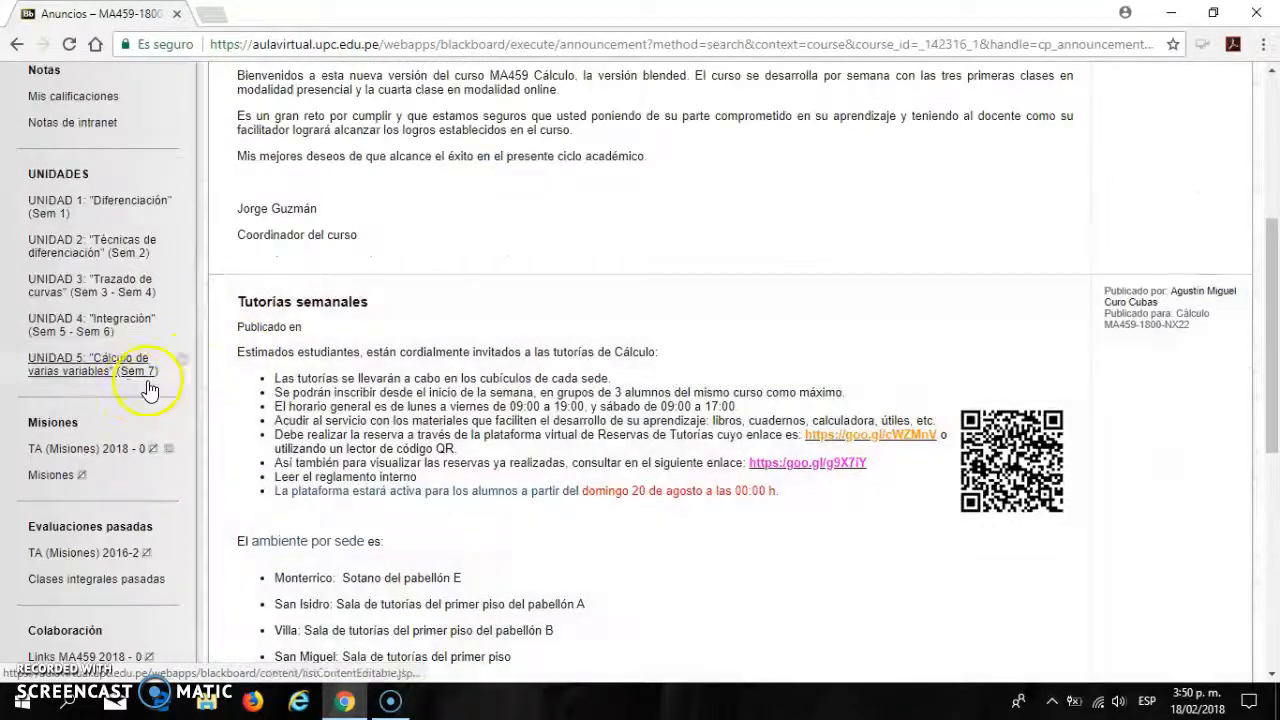
pyautogui.scroll(-2, 125, 400)
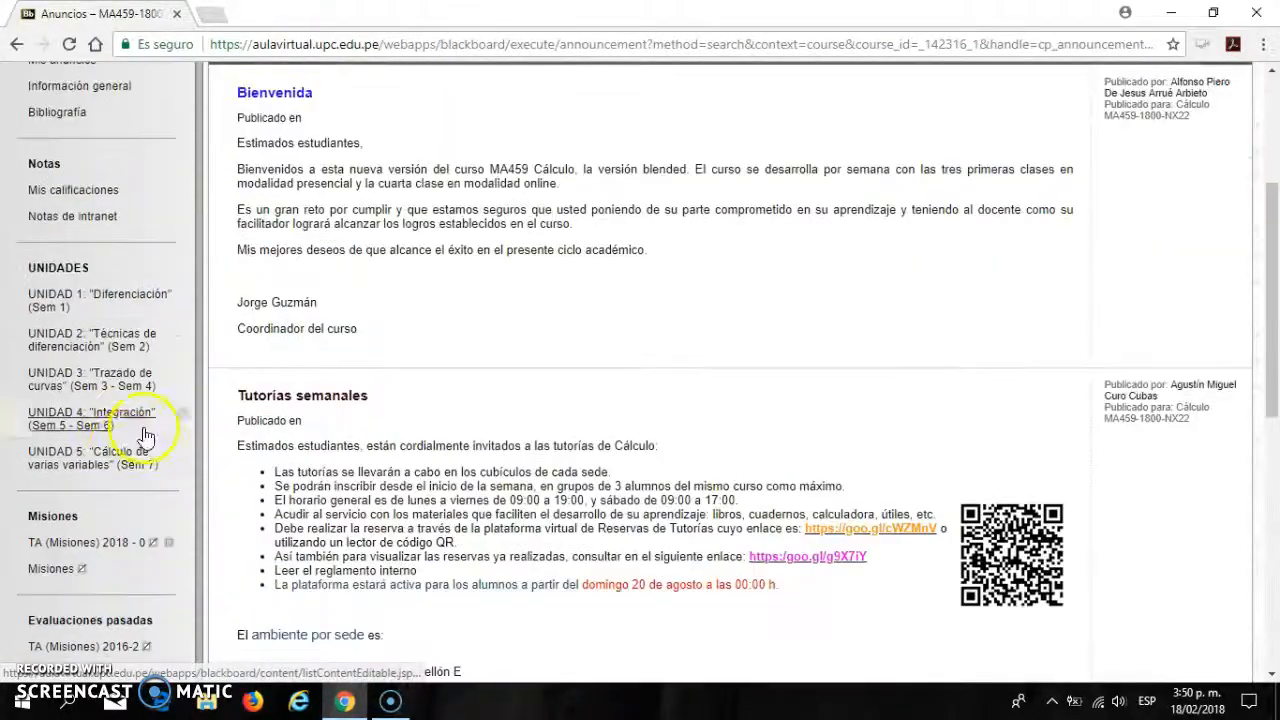
pyautogui.click(115, 465)
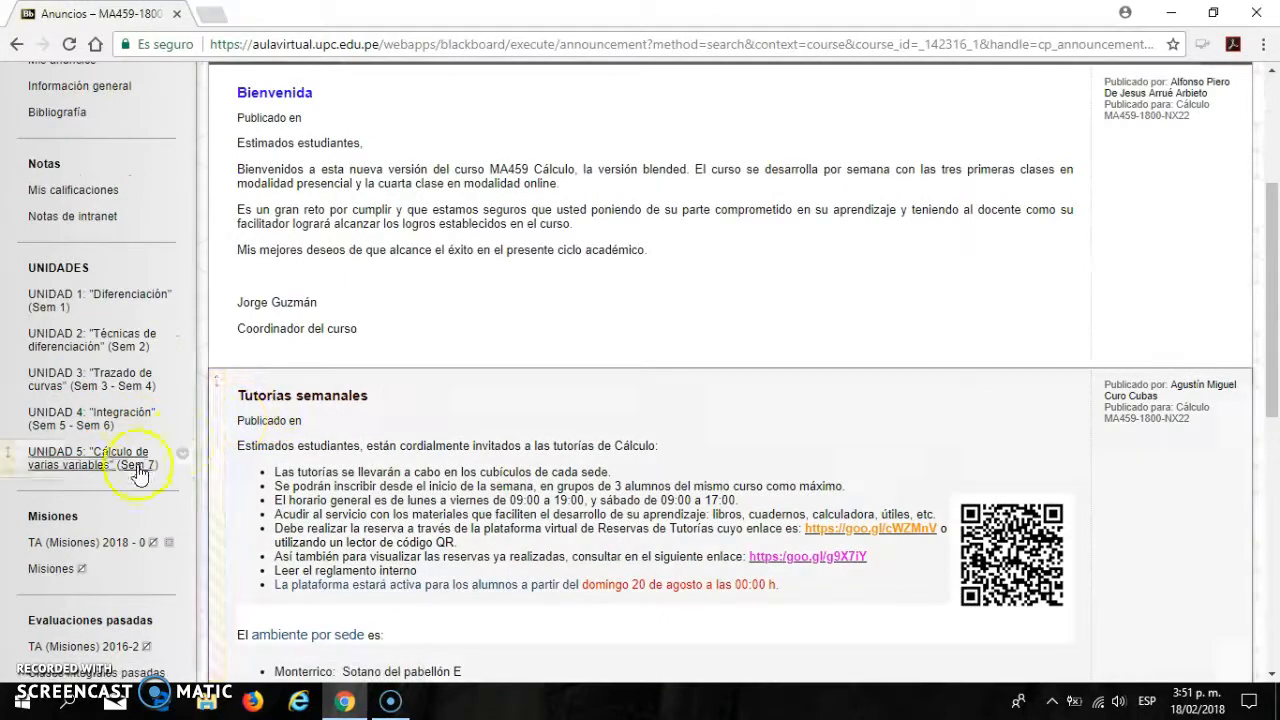
pyautogui.scroll(-5, 622, 348)
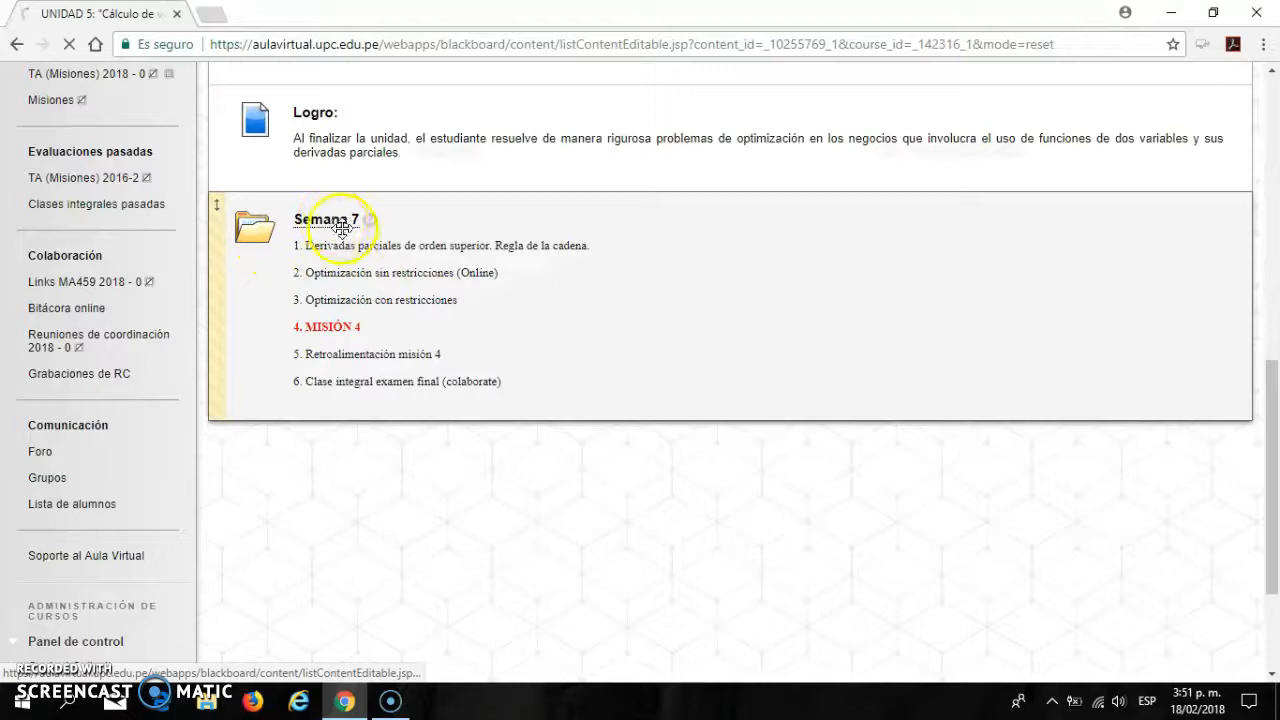
pyautogui.click(330, 222)
# - Open Evaluación continua 7.1 from the Semana 7 content in its evaluation canvas for editing
pyautogui.scroll(-12, 563, 257)
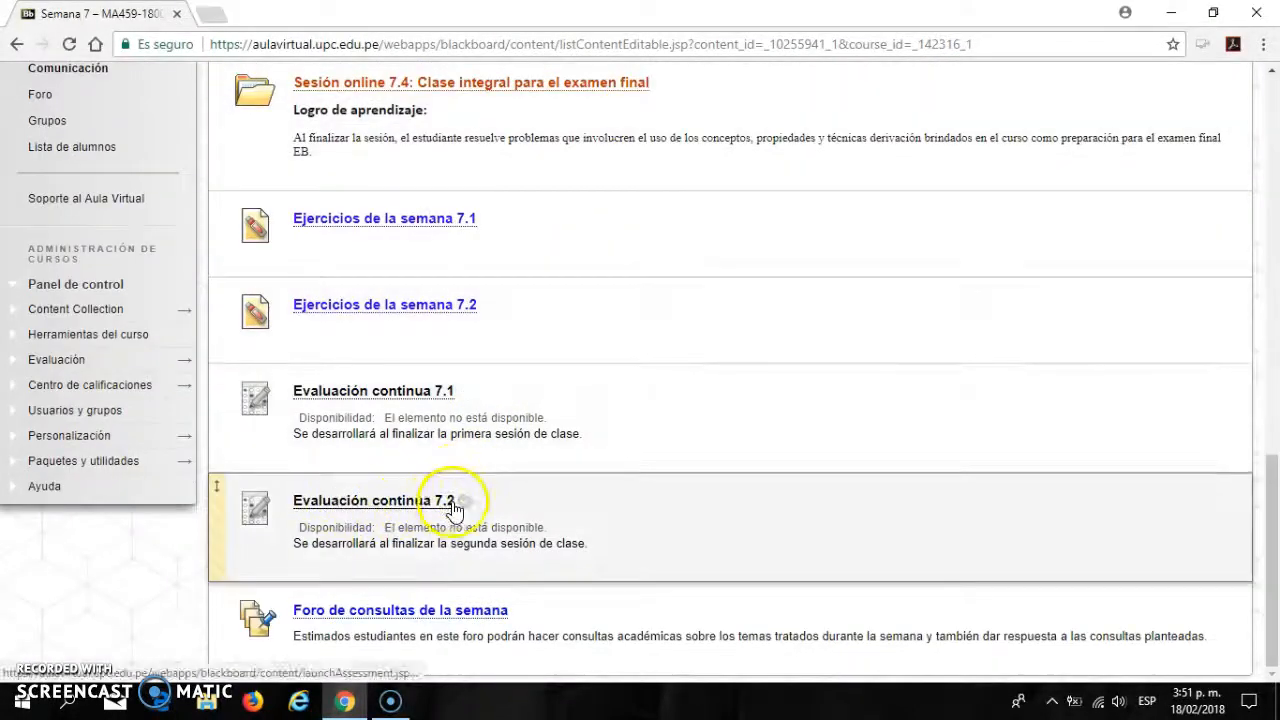
pyautogui.click(465, 391)
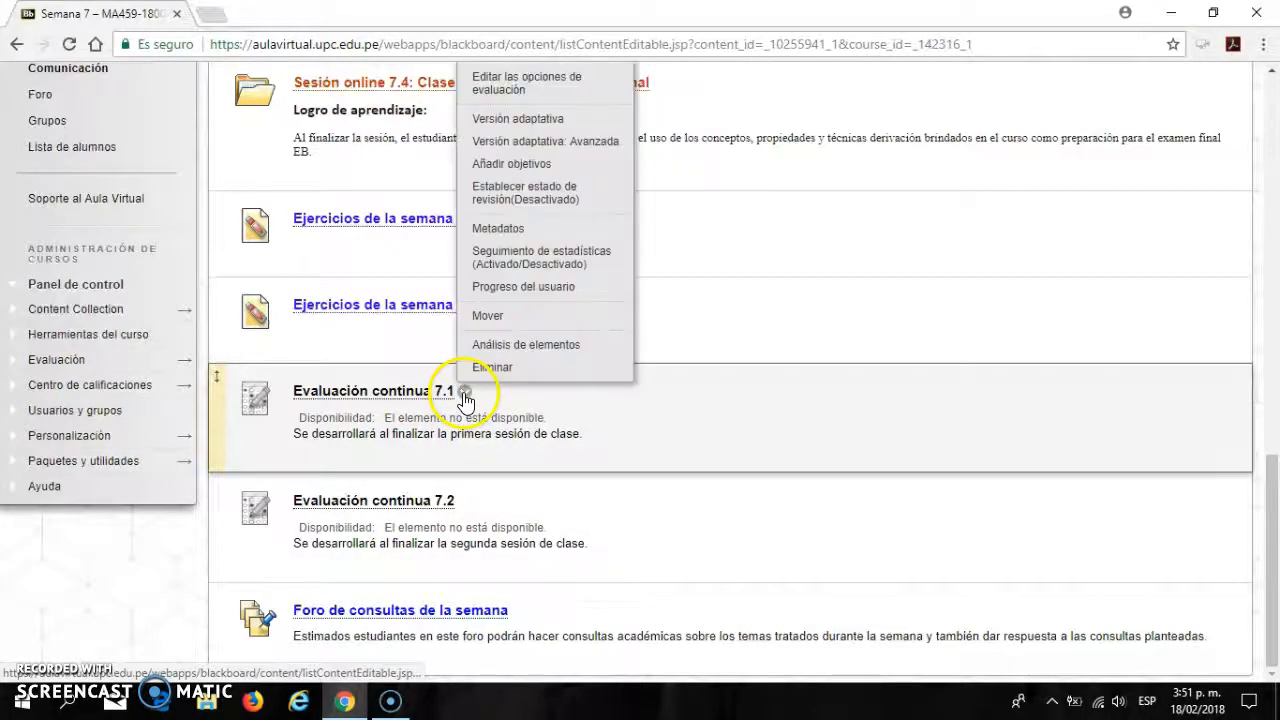
pyautogui.scroll(3, 501, 410)
pyautogui.click(512, 398)
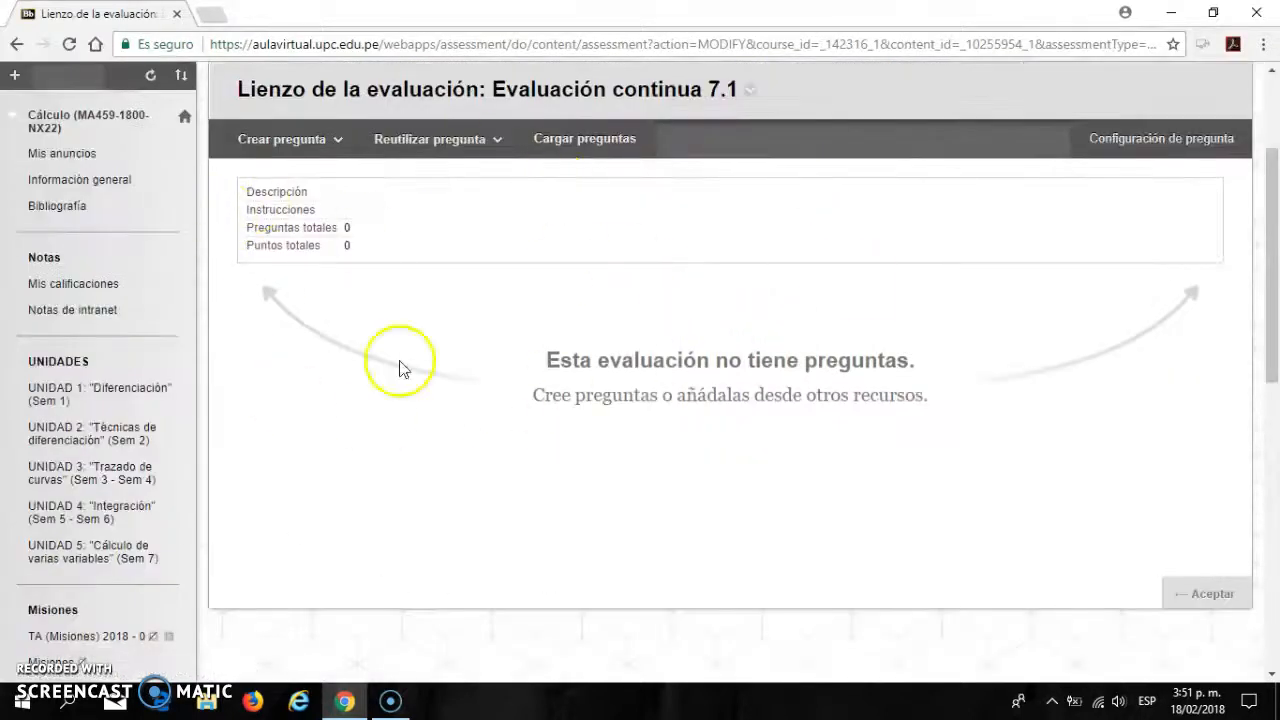
# - Examine the canvas of Evaluación continua 7.1 for its questions, total points and the available question options
pyautogui.scroll(-3, 683, 247)
pyautogui.scroll(3, 665, 265)
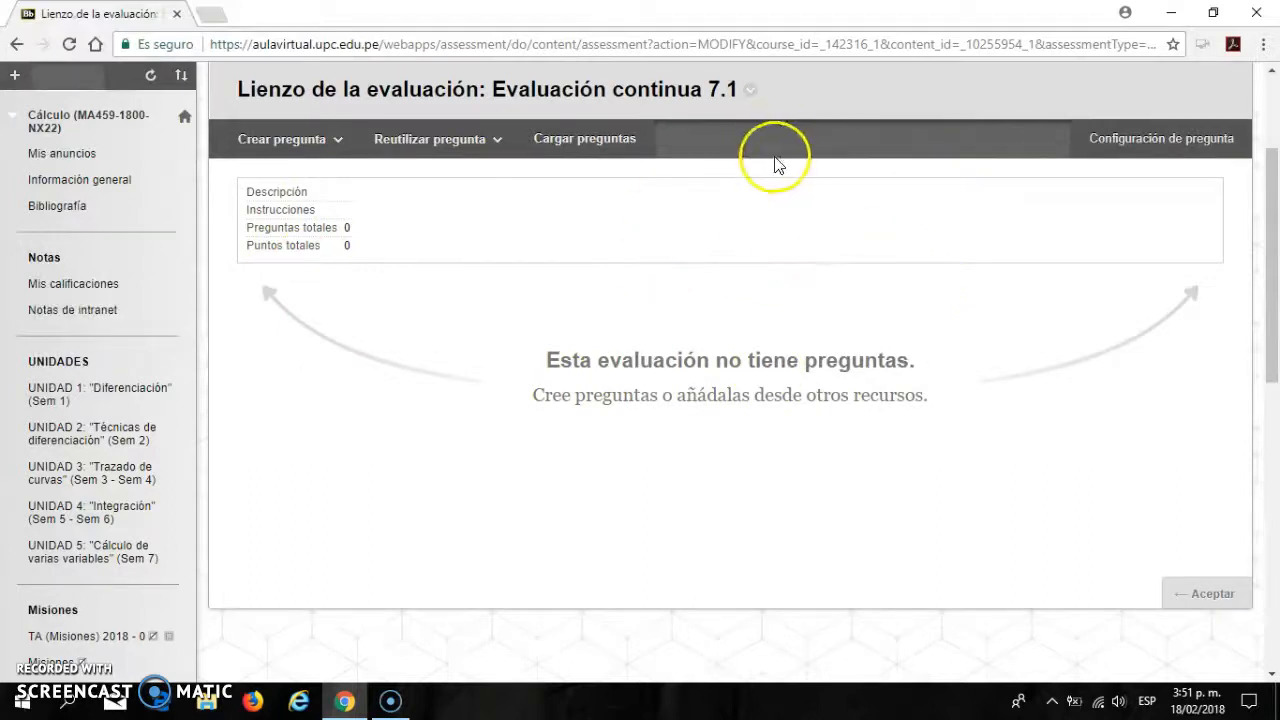
pyautogui.scroll(-2, 397, 206)
pyautogui.scroll(2, 457, 206)
pyautogui.scroll(-5, 423, 223)
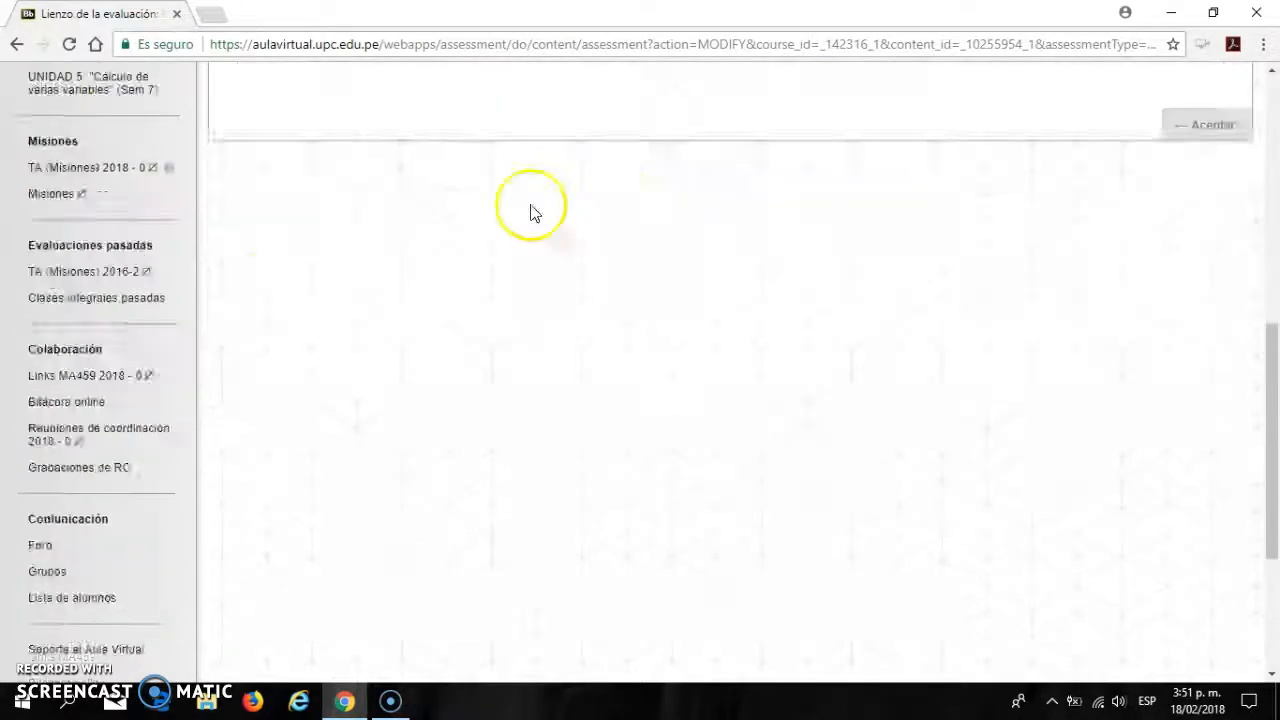
pyautogui.scroll(-3, 177, 343)
pyautogui.scroll(6, 186, 391)
pyautogui.scroll(4, 341, 351)
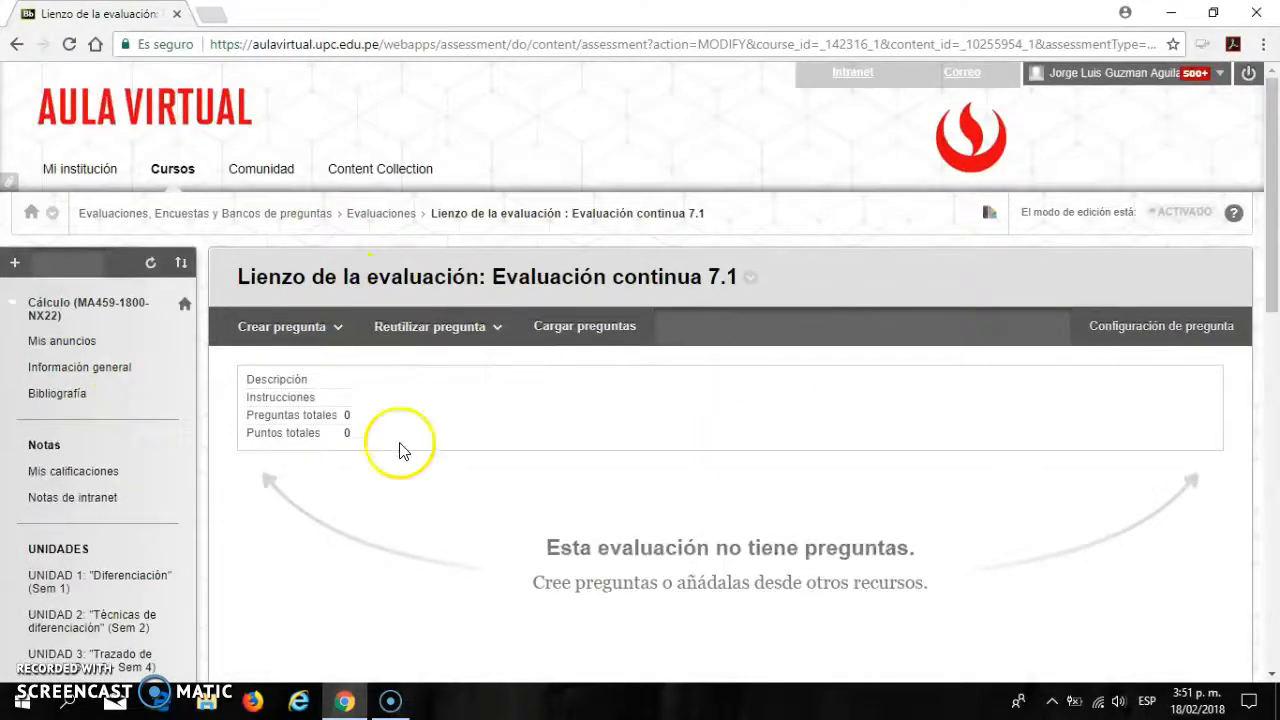
pyautogui.scroll(-1, 600, 329)
pyautogui.scroll(-3, 465, 303)
pyautogui.scroll(3, 477, 300)
# - Open the EC Con. 2 view of the grade center and look through the students' ECC grade columns
pyautogui.scroll(-10, 271, 386)
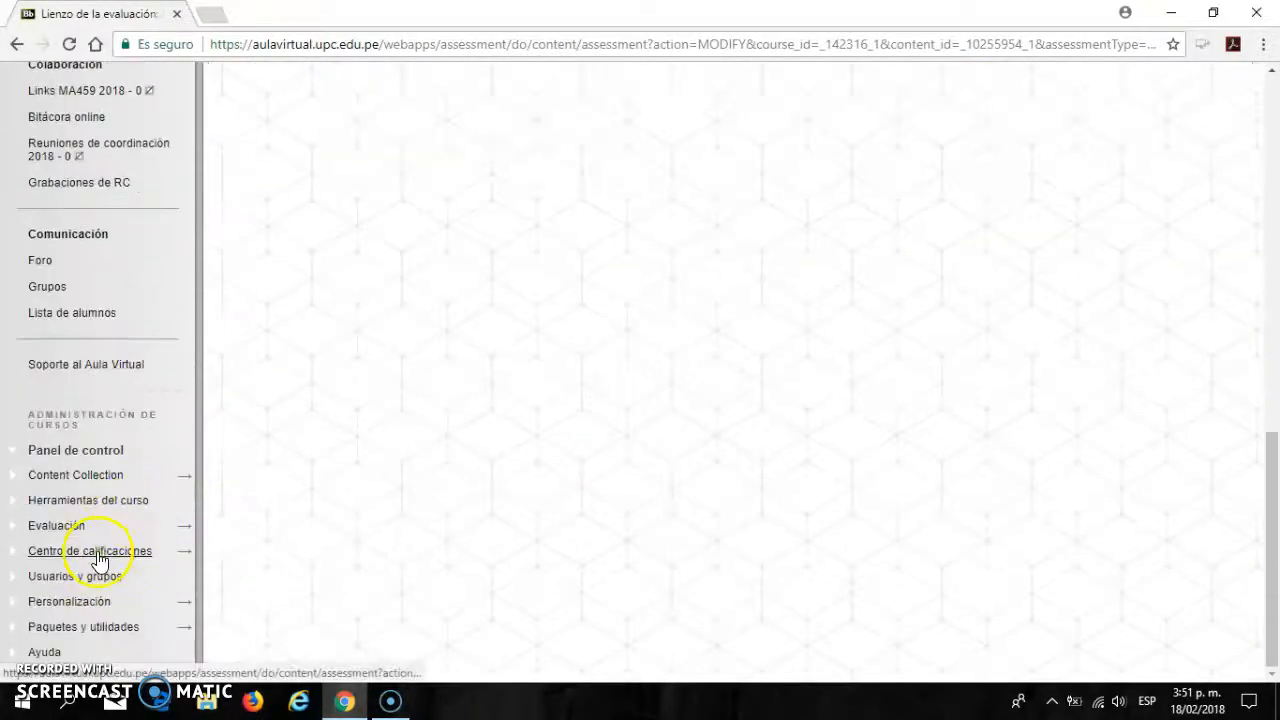
pyautogui.click(98, 552)
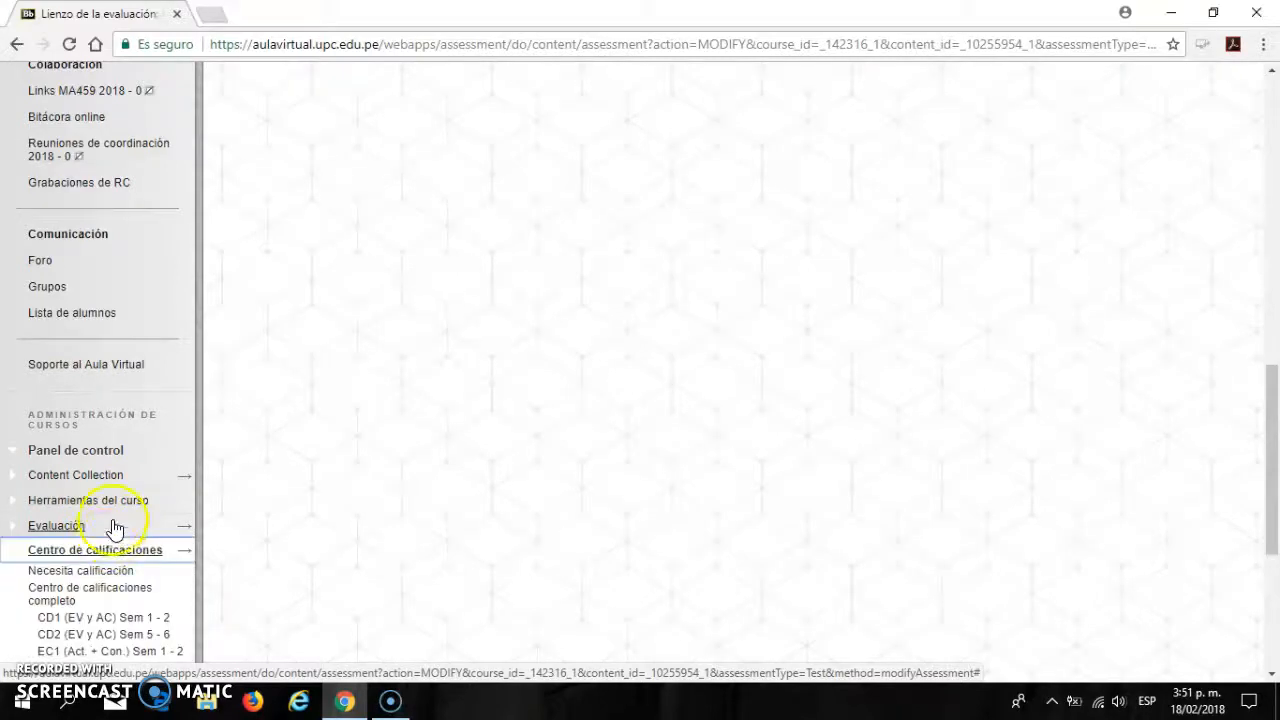
pyautogui.scroll(-3, 165, 400)
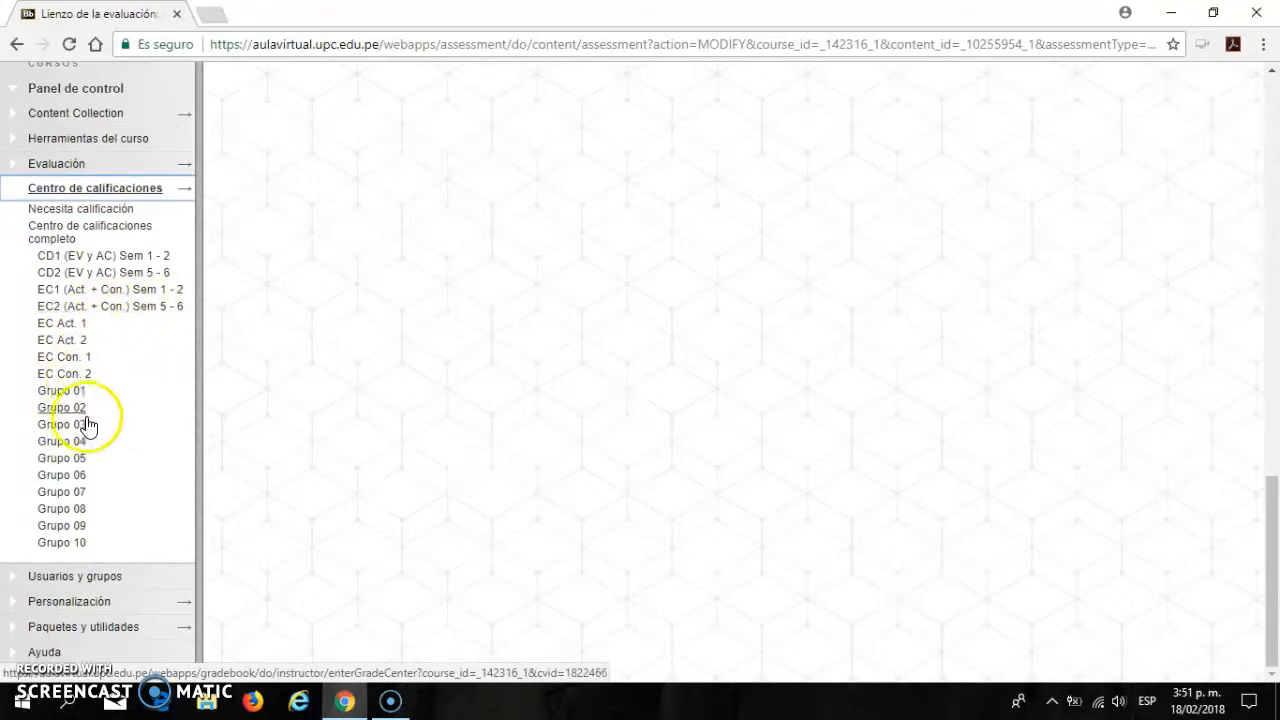
pyautogui.click(78, 383)
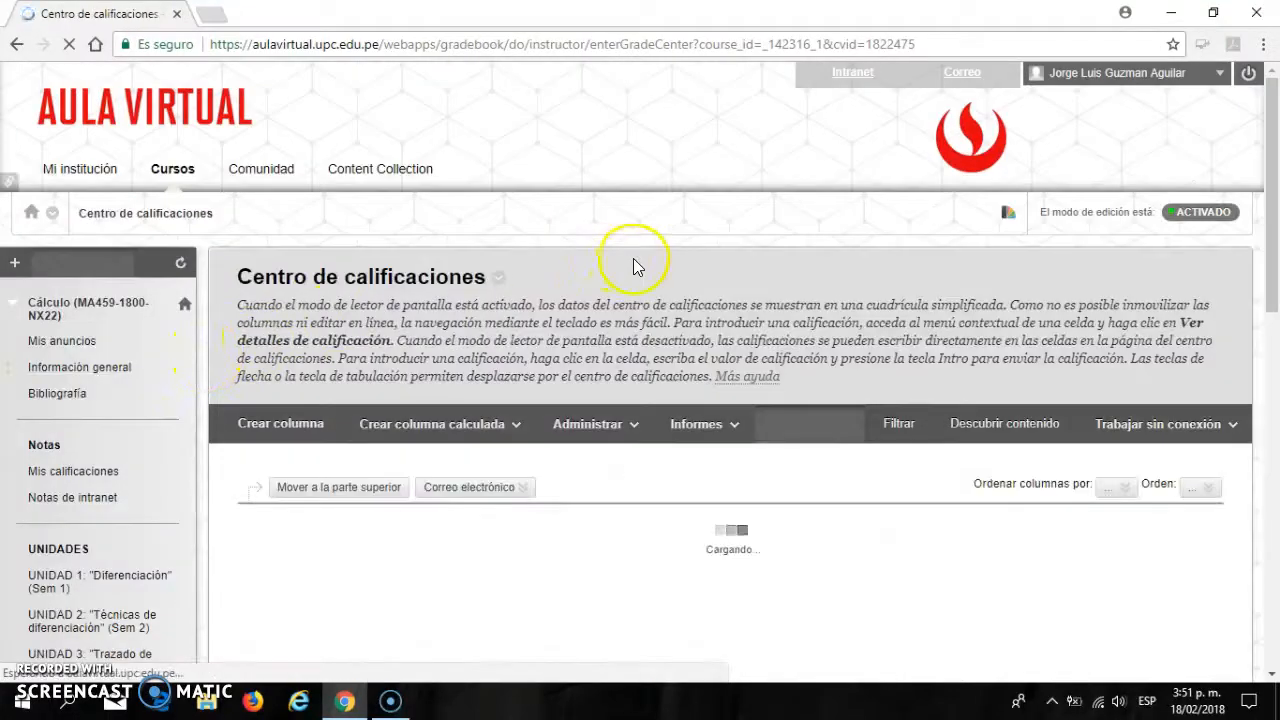
pyautogui.scroll(-1, 688, 246)
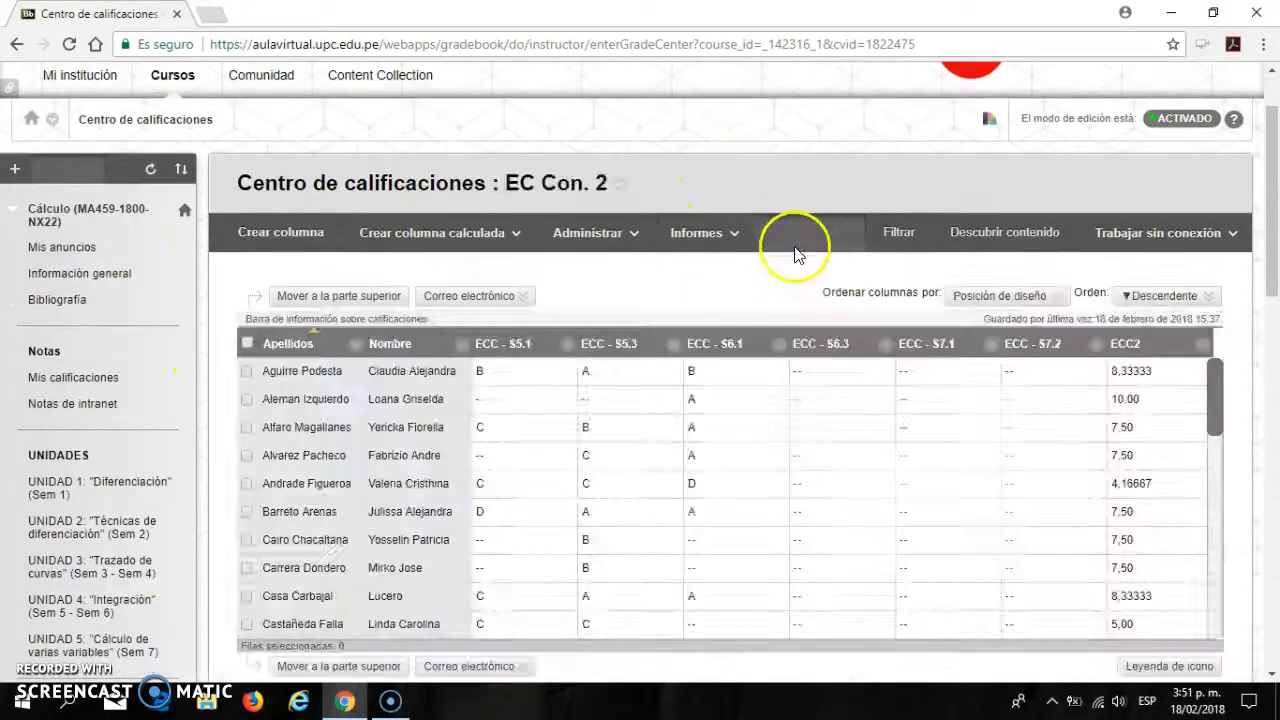
pyautogui.scroll(-2, 886, 251)
pyautogui.scroll(1, 829, 271)
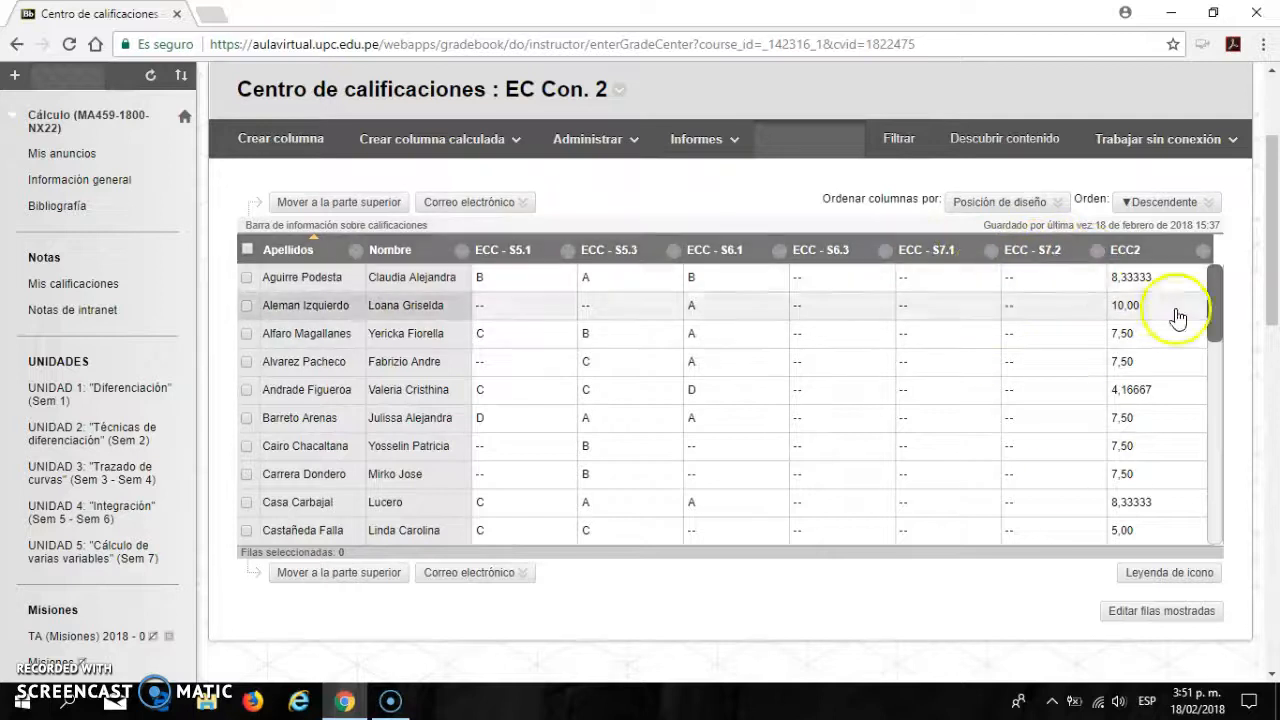
pyautogui.moveTo(1216, 330); pyautogui.dragTo(1178, 507)
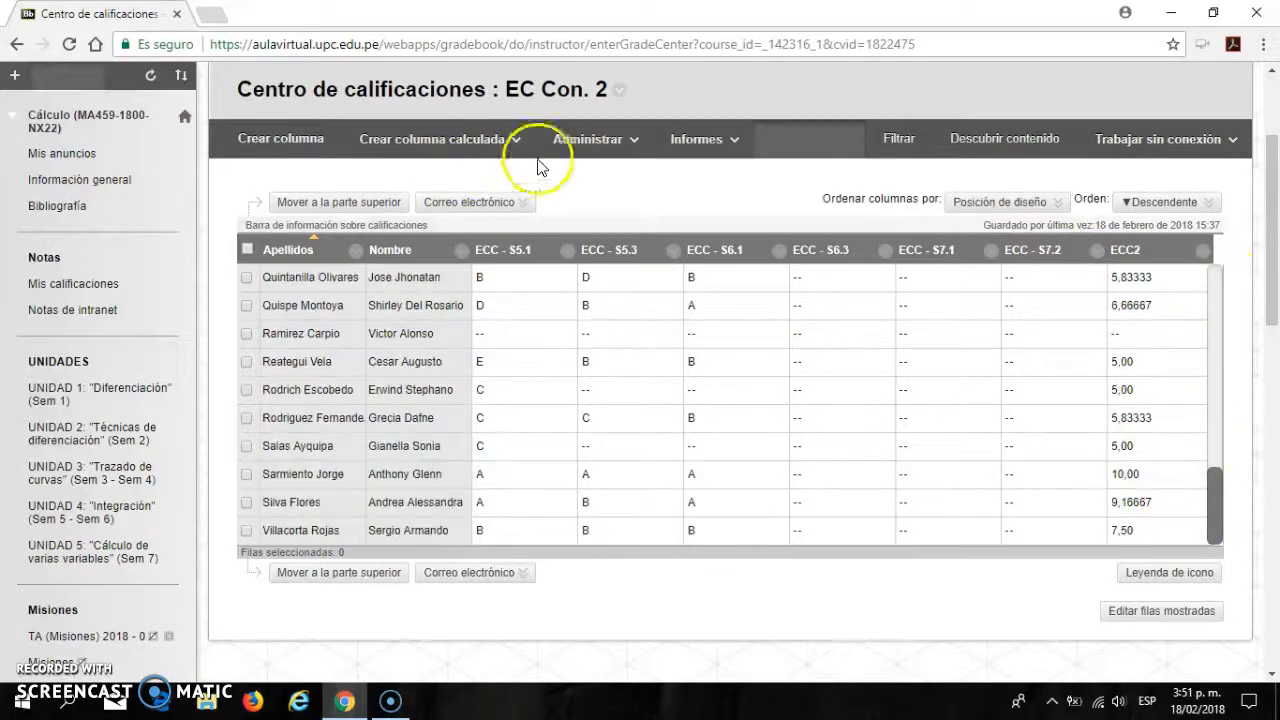
# - Open the grade center's column organization and examine the ECC columns under Evaluación continua de cierre 2
pyautogui.click(575, 139)
pyautogui.click(607, 291)
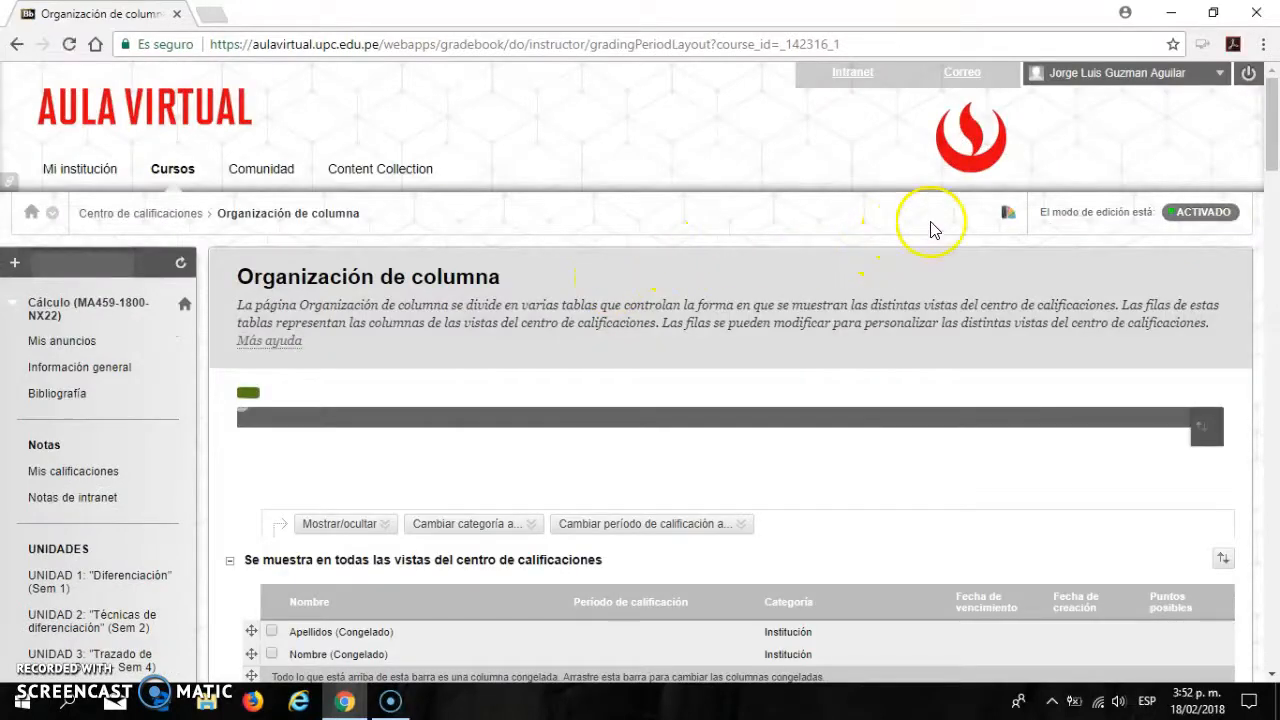
pyautogui.scroll(-10, 910, 233)
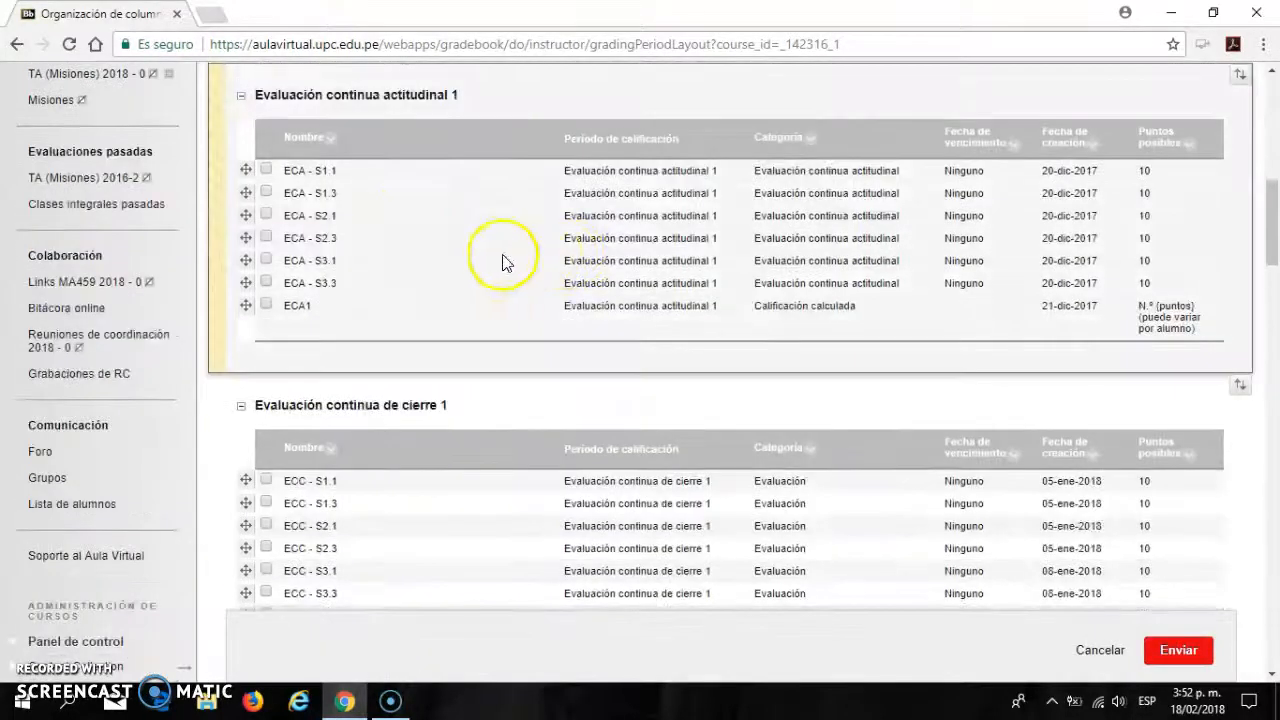
pyautogui.scroll(-5, 486, 240)
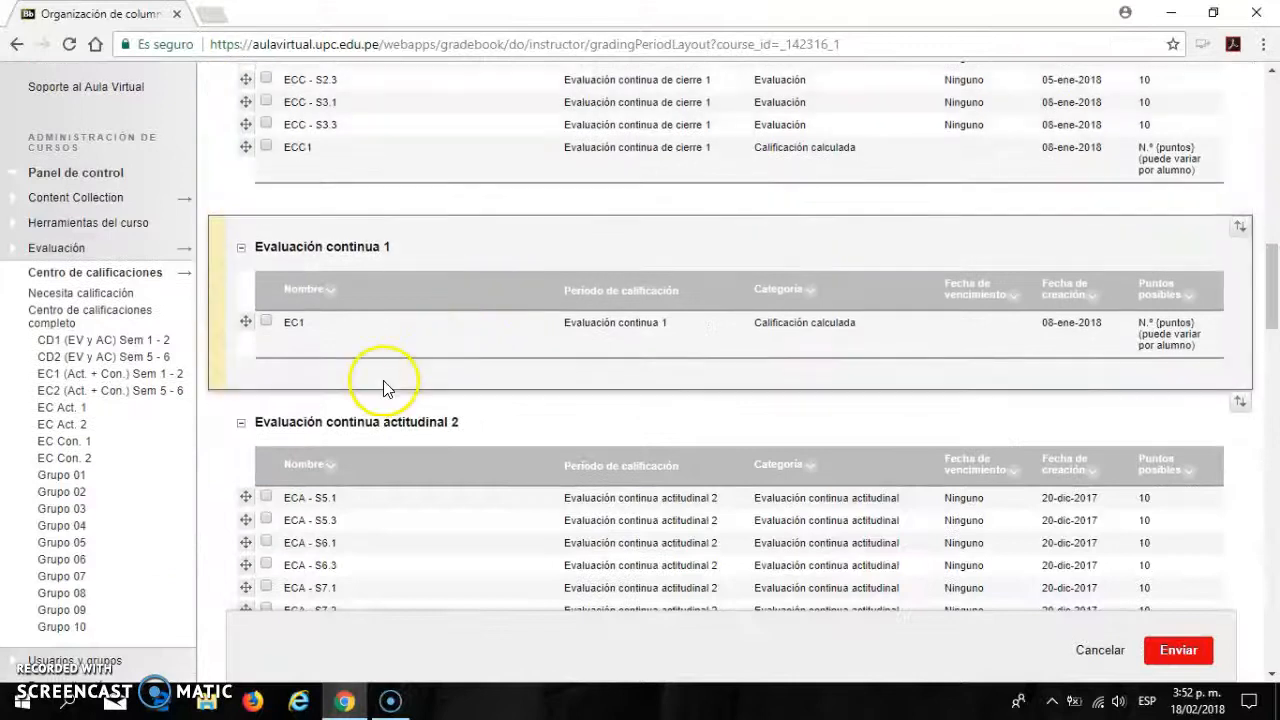
pyautogui.scroll(-5, 386, 388)
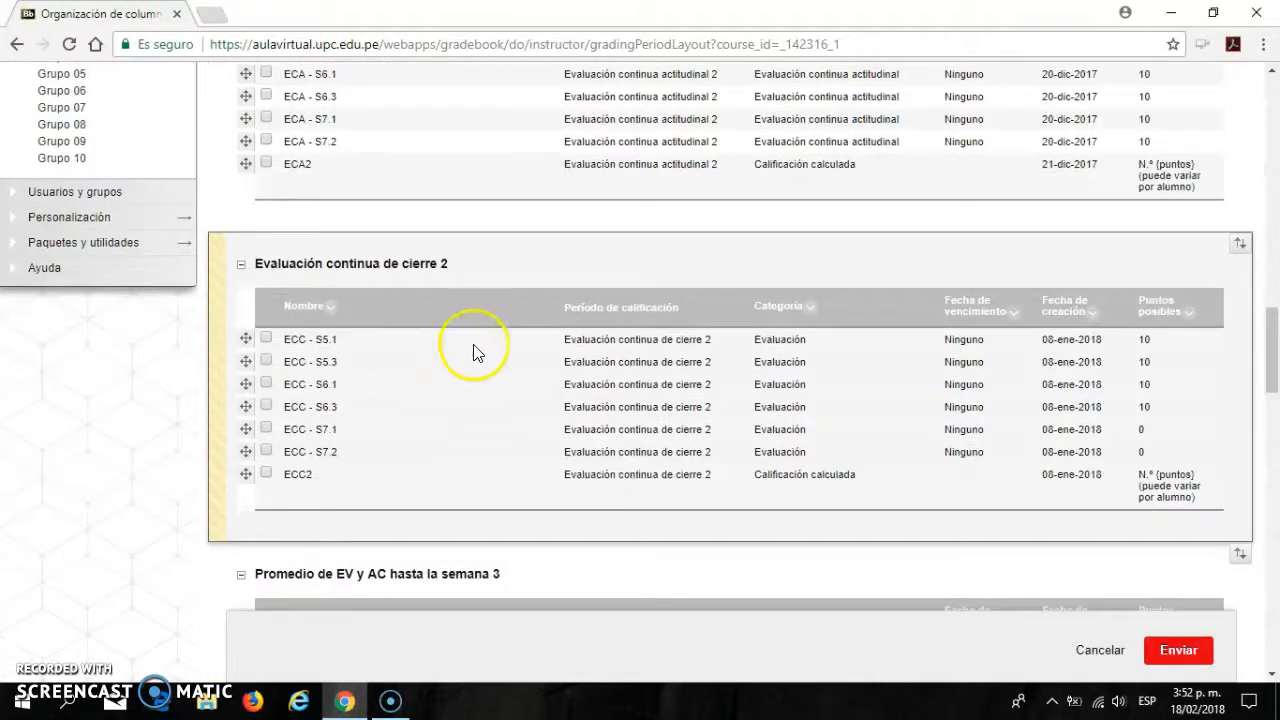
pyautogui.scroll(-1, 322, 348)
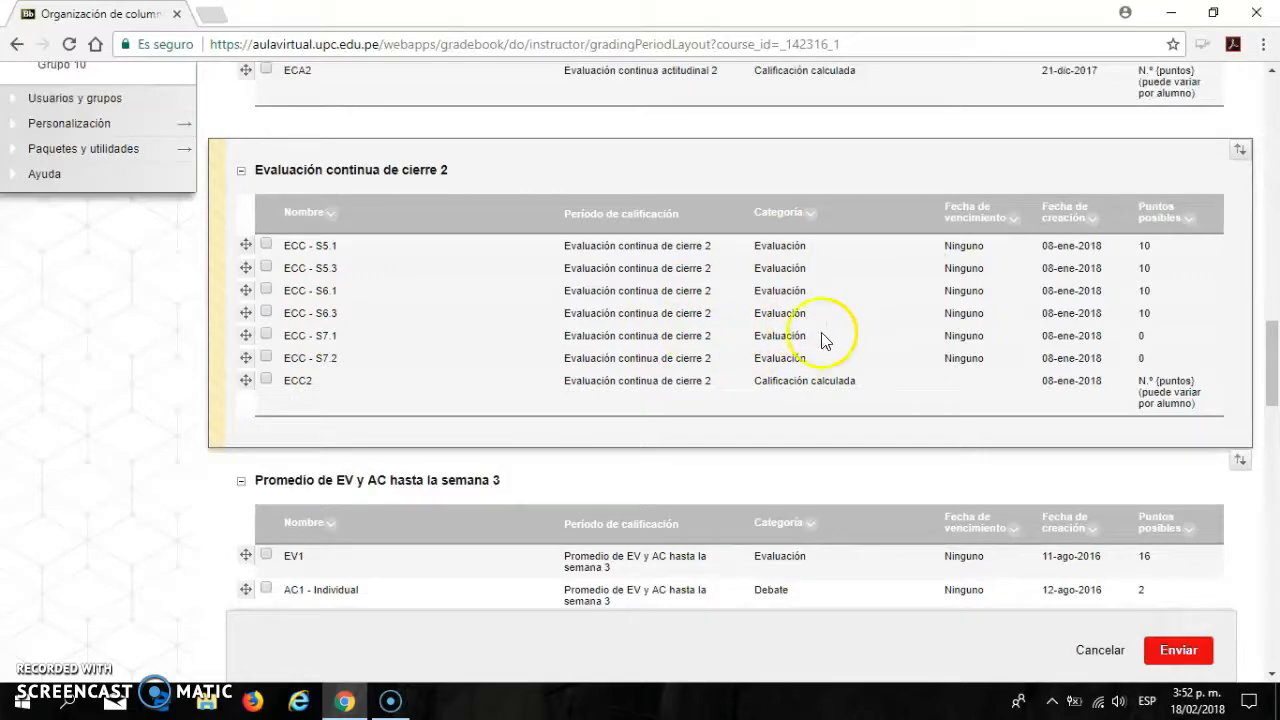
# - Open the course's Evaluaciones list within the Evaluaciones, Encuestas y Bancos de preguntas tool
pyautogui.scroll(8, 160, 330)
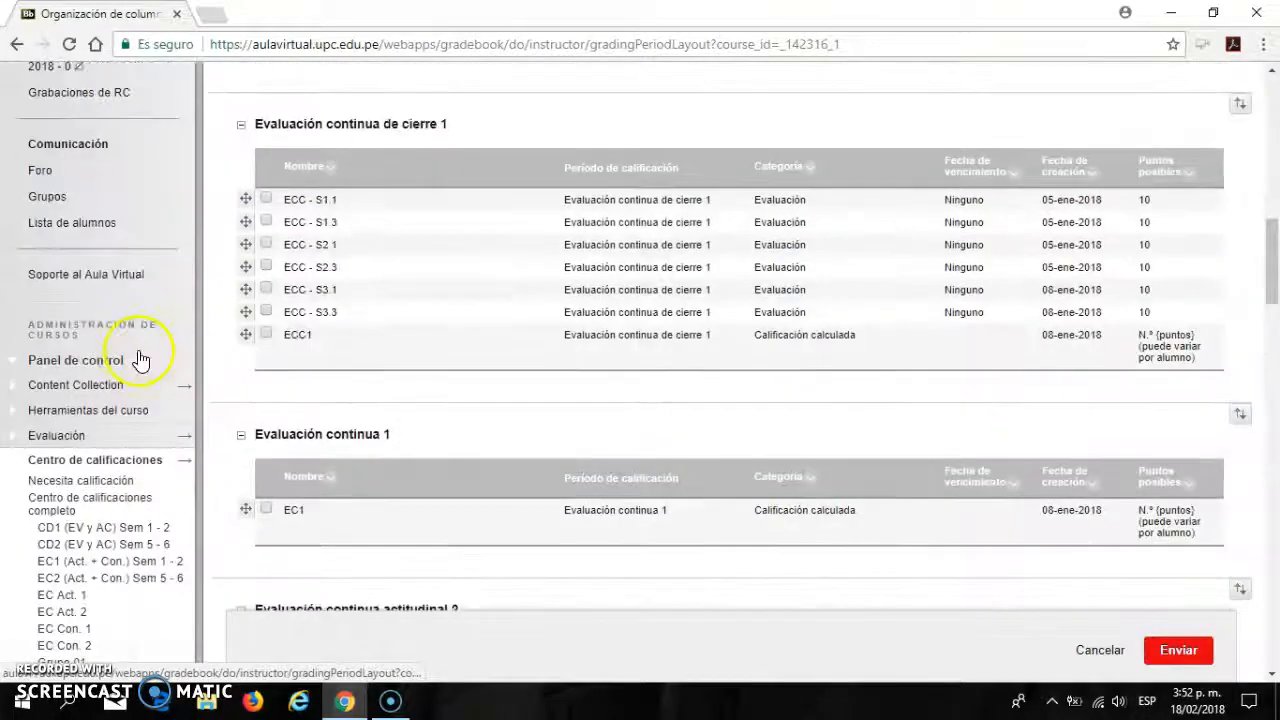
pyautogui.click(110, 410)
pyautogui.scroll(-4, 110, 400)
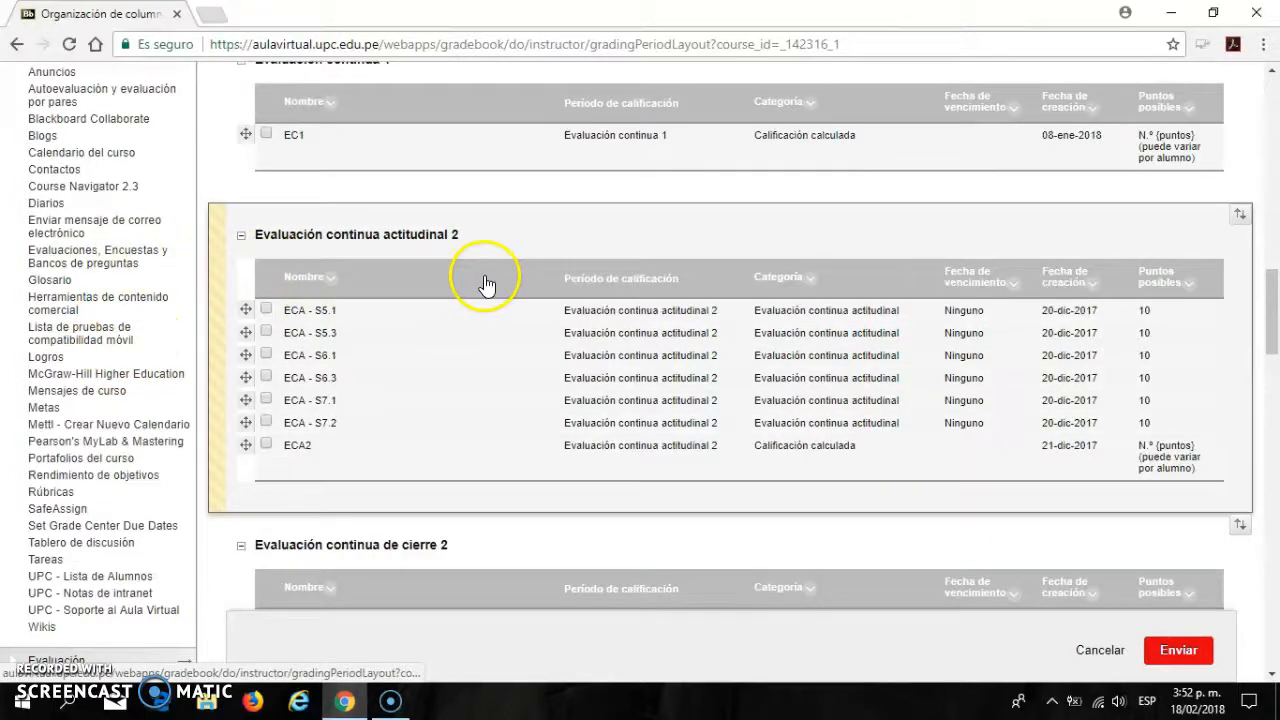
pyautogui.click(160, 256)
pyautogui.scroll(-3, 548, 298)
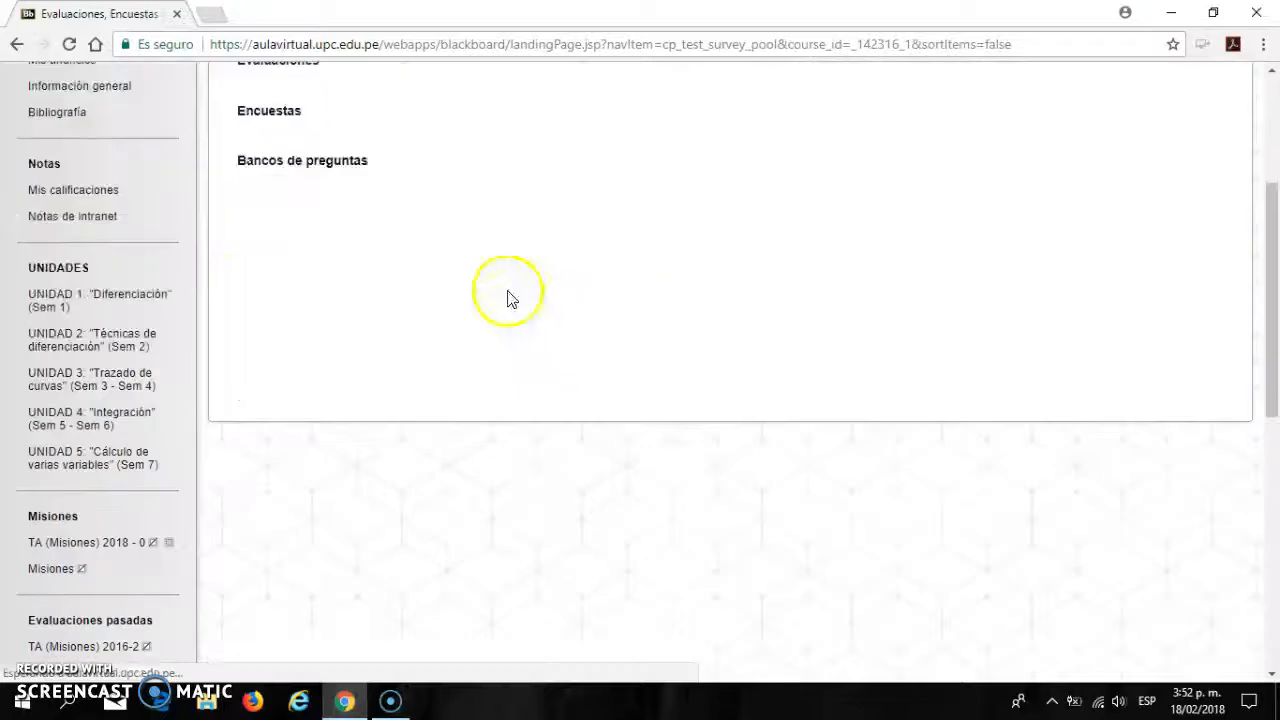
pyautogui.scroll(3, 420, 256)
pyautogui.click(345, 258)
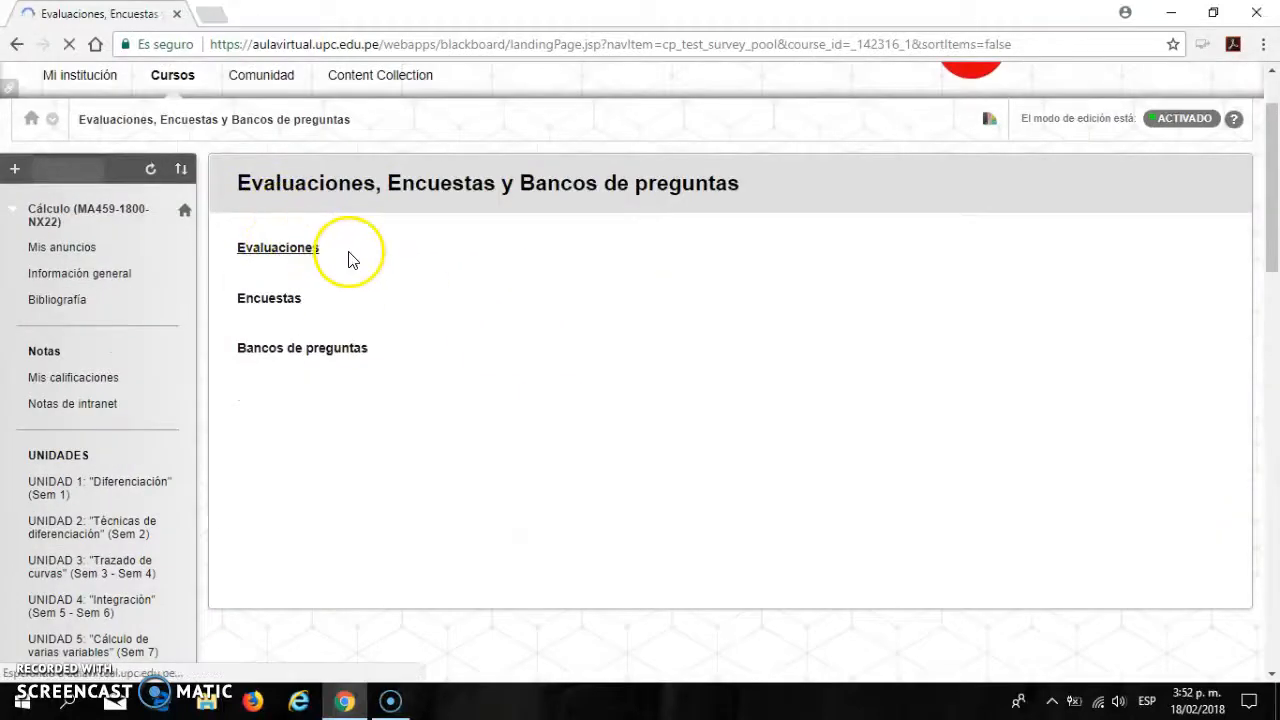
# - Open Evaluación continua 7.1 from the evaluations list for editing
pyautogui.scroll(-3, 571, 286)
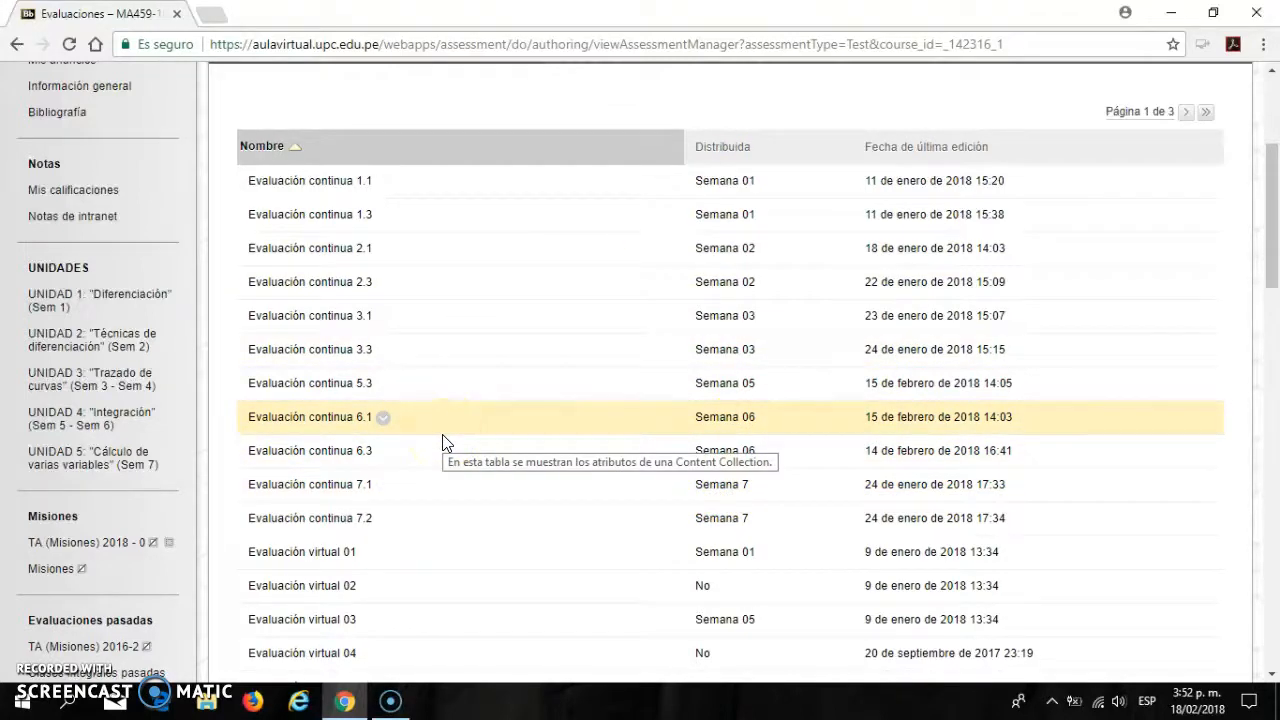
pyautogui.click(383, 486)
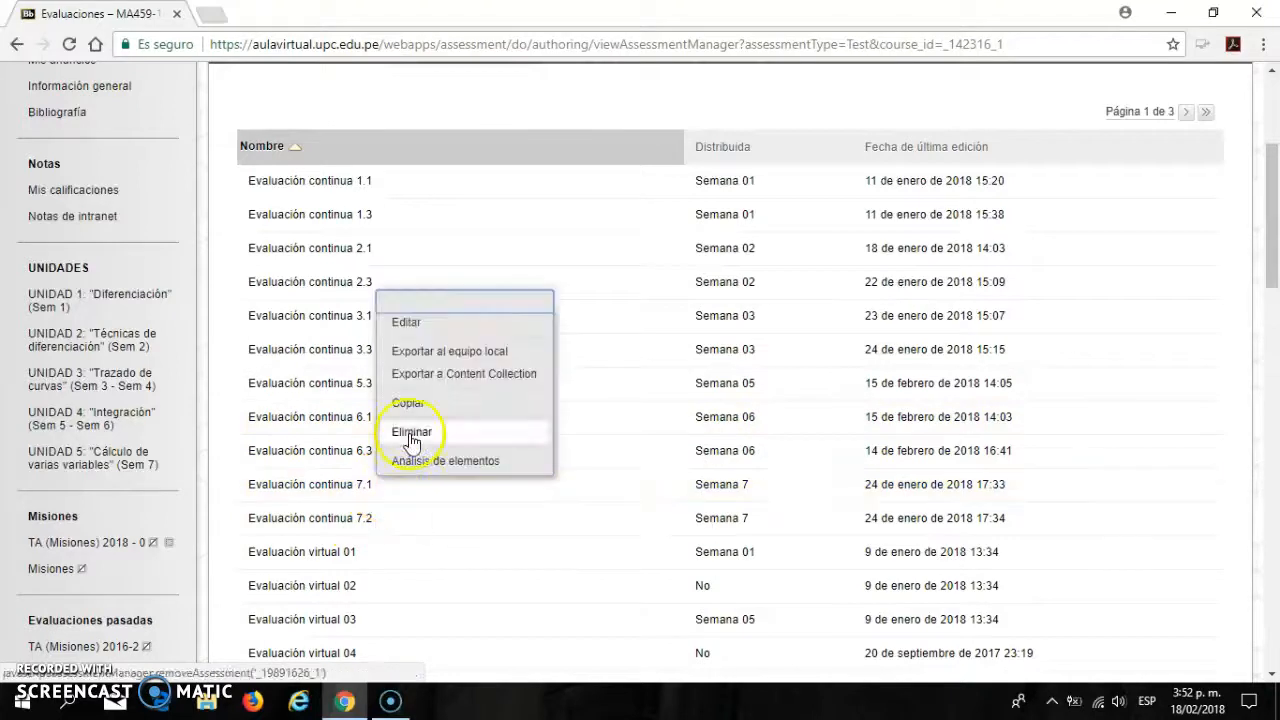
pyautogui.click(469, 327)
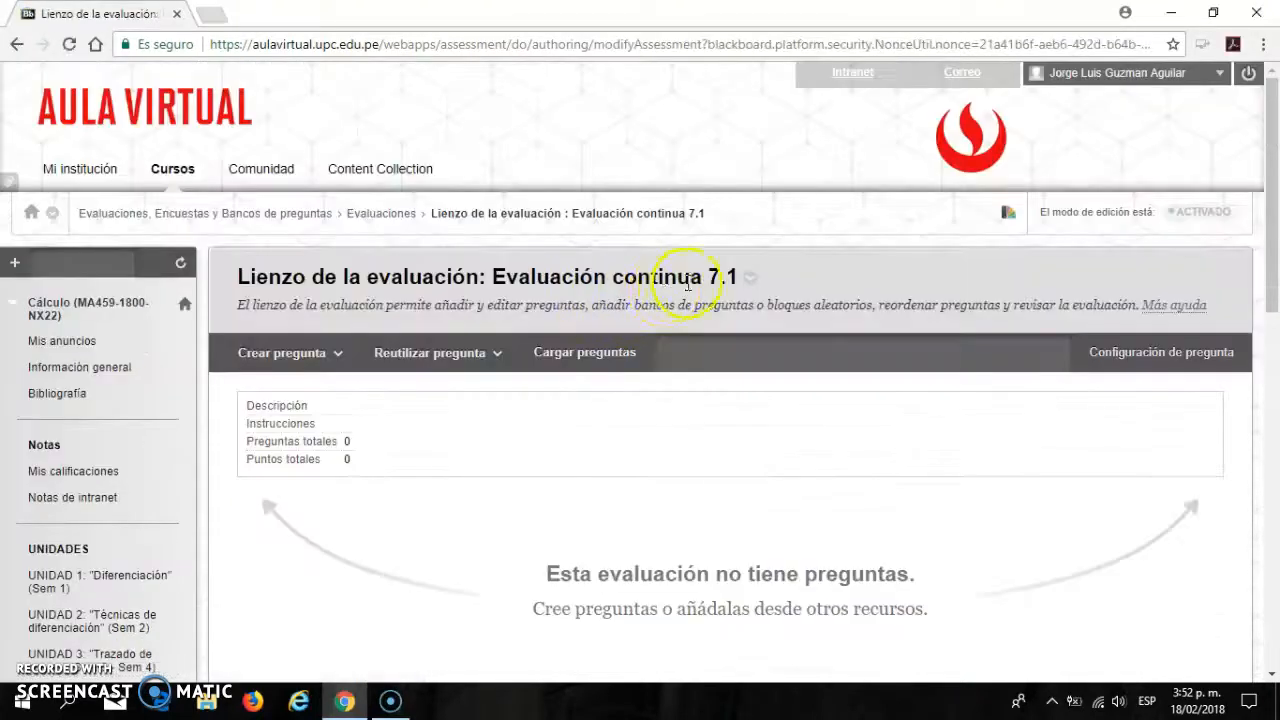
# - Open the options of Evaluación continua 7.1 and examine its name, link description and new-window setting
pyautogui.scroll(-2, 688, 287)
pyautogui.scroll(1, 734, 251)
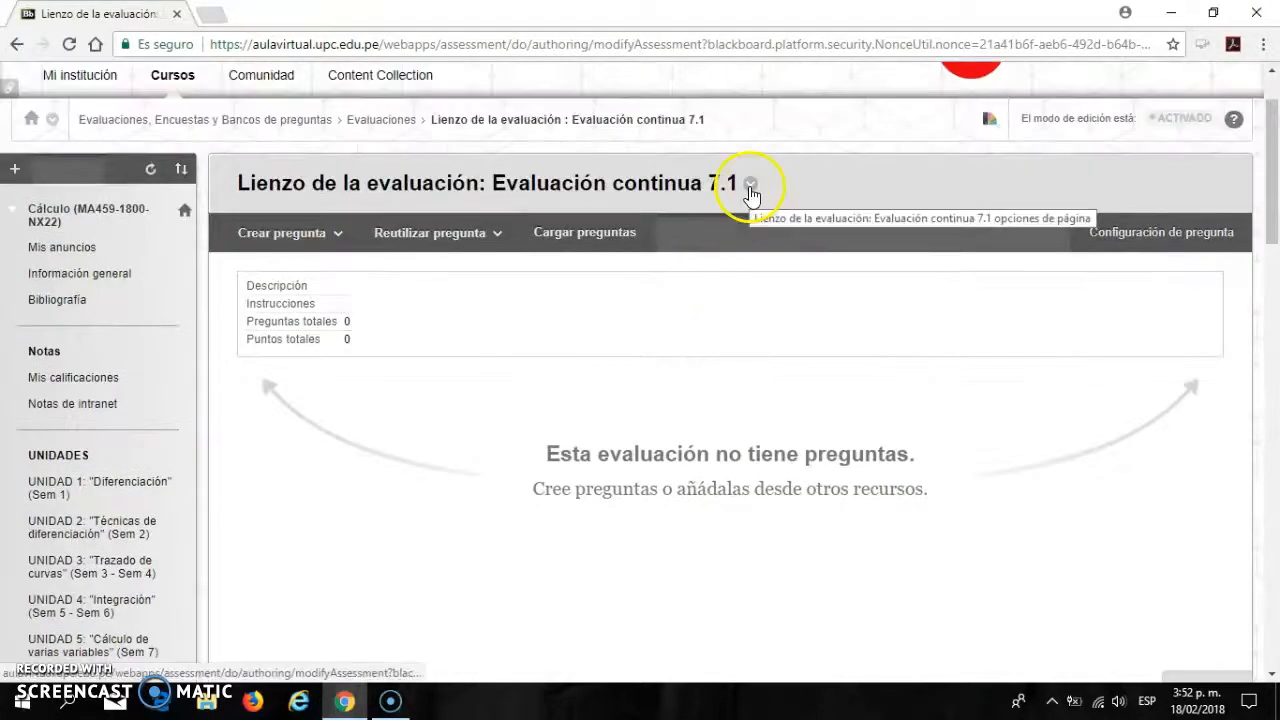
pyautogui.click(750, 187)
pyautogui.click(780, 245)
pyautogui.scroll(-2, 734, 266)
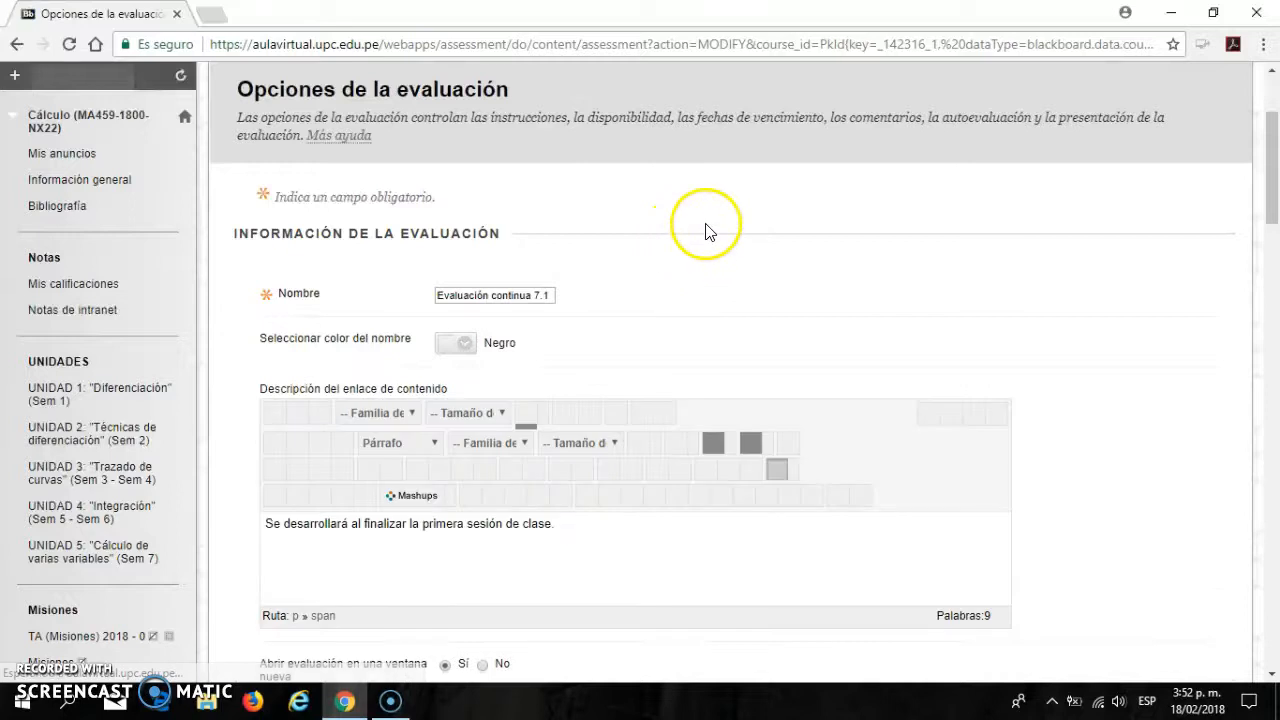
pyautogui.scroll(-2, 706, 231)
pyautogui.scroll(1, 690, 220)
pyautogui.scroll(-1, 570, 215)
pyautogui.scroll(-1, 520, 218)
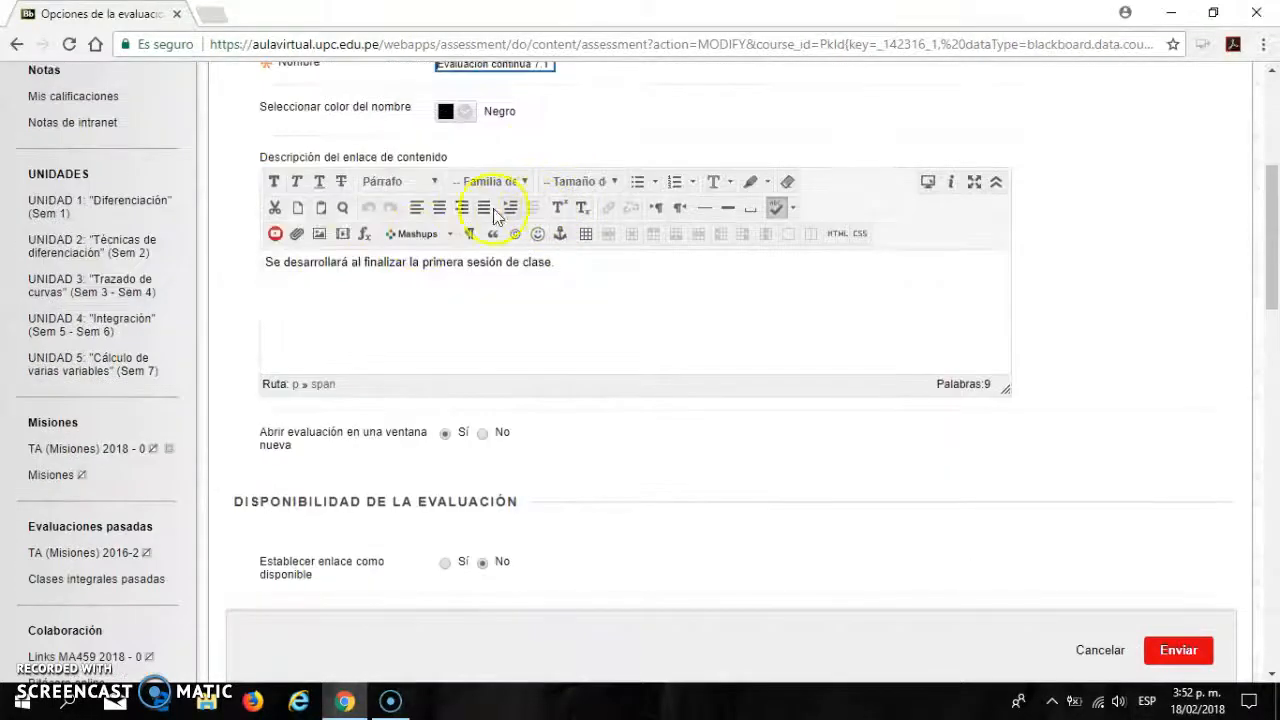
pyautogui.scroll(-1, 634, 266)
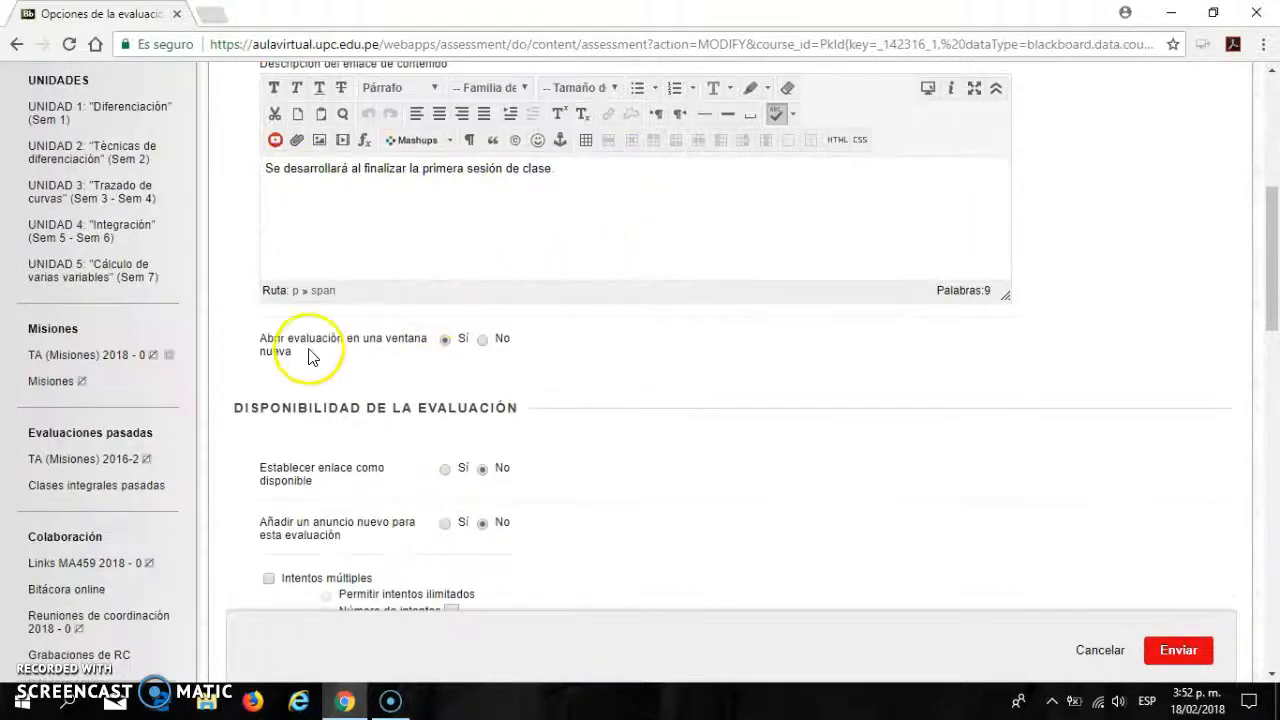
pyautogui.scroll(-1, 600, 347)
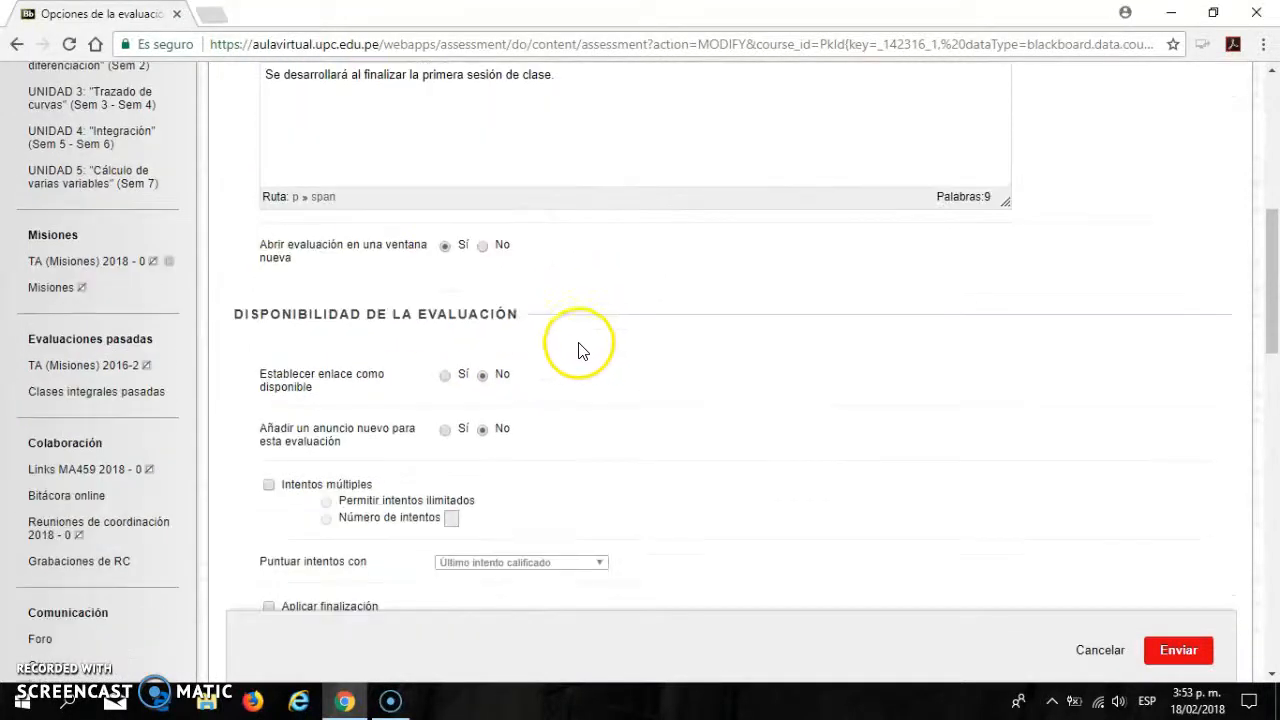
# - Examine the evaluation's availability, attempts, timer, due date, student feedback and presentation settings
pyautogui.scroll(-1, 470, 352)
pyautogui.scroll(-2, 490, 372)
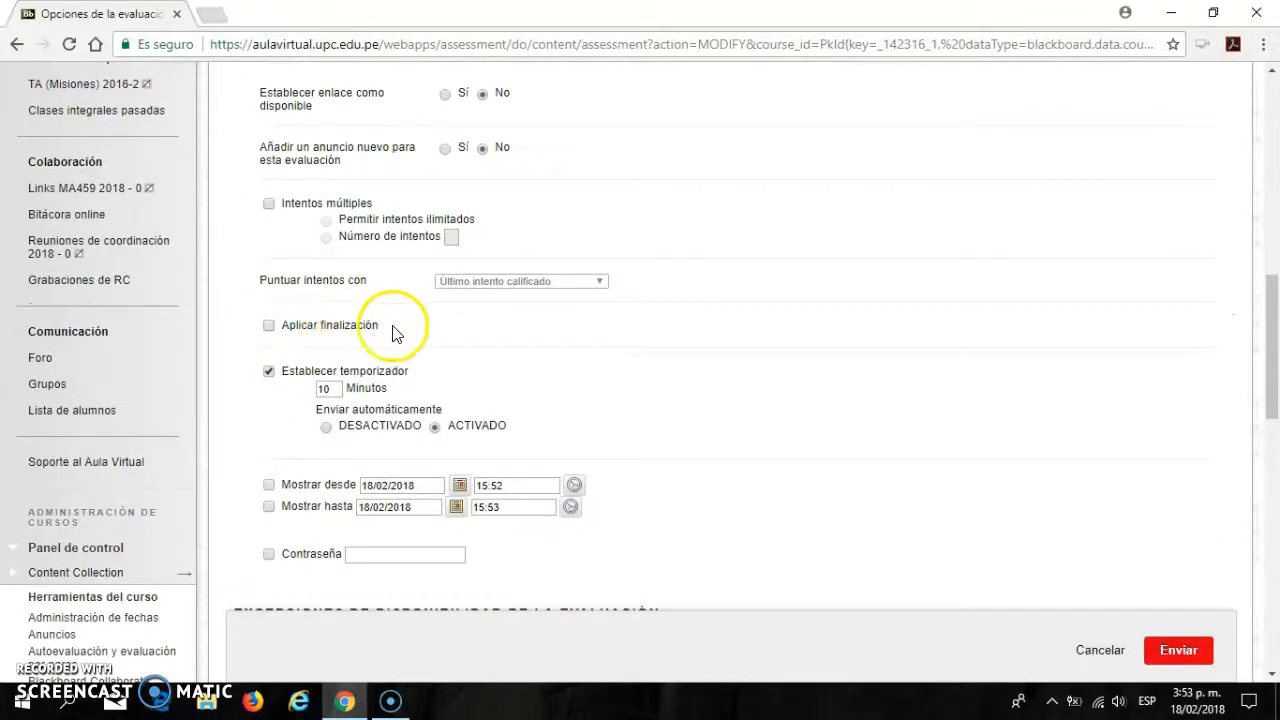
pyautogui.scroll(-1, 312, 341)
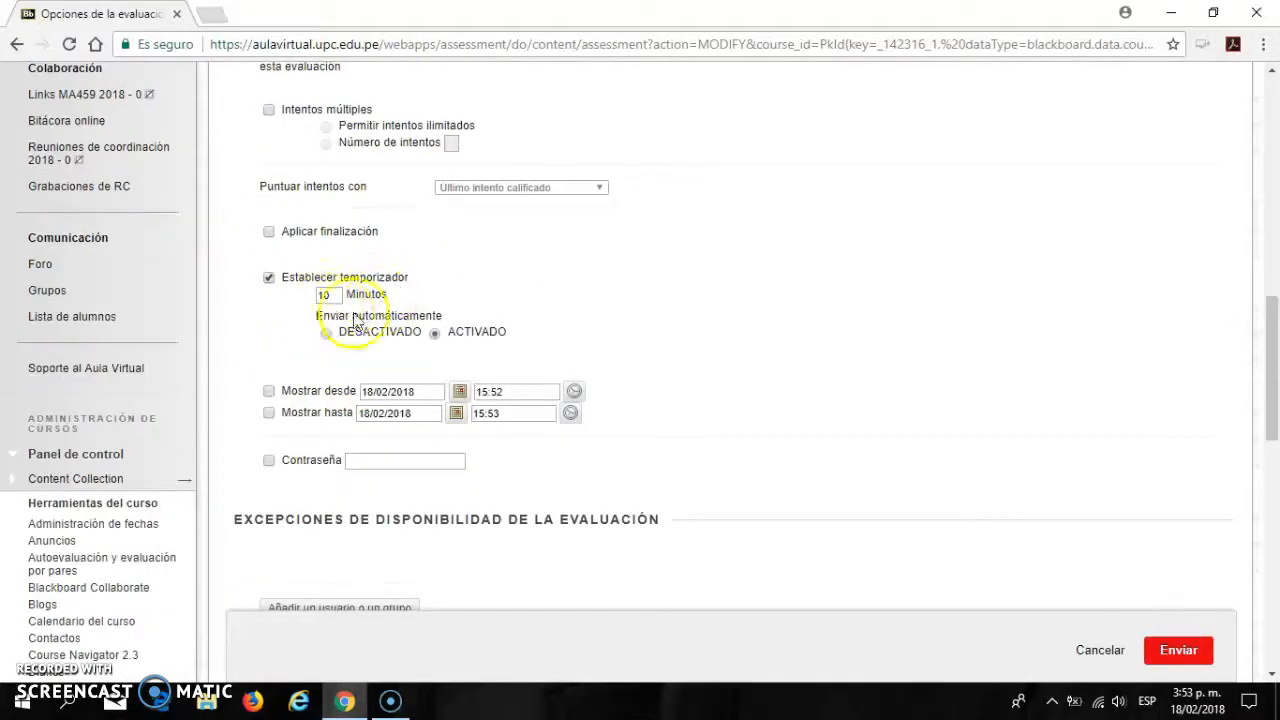
pyautogui.scroll(-8, 438, 333)
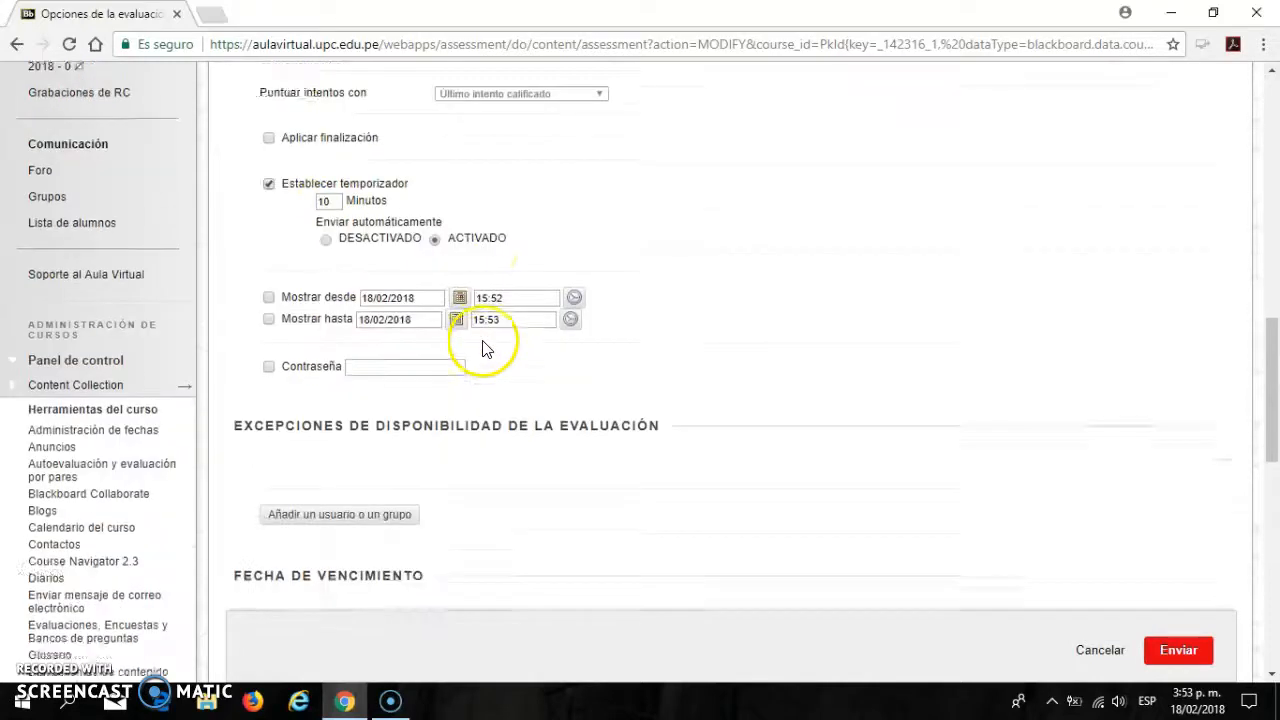
pyautogui.scroll(-2, 551, 447)
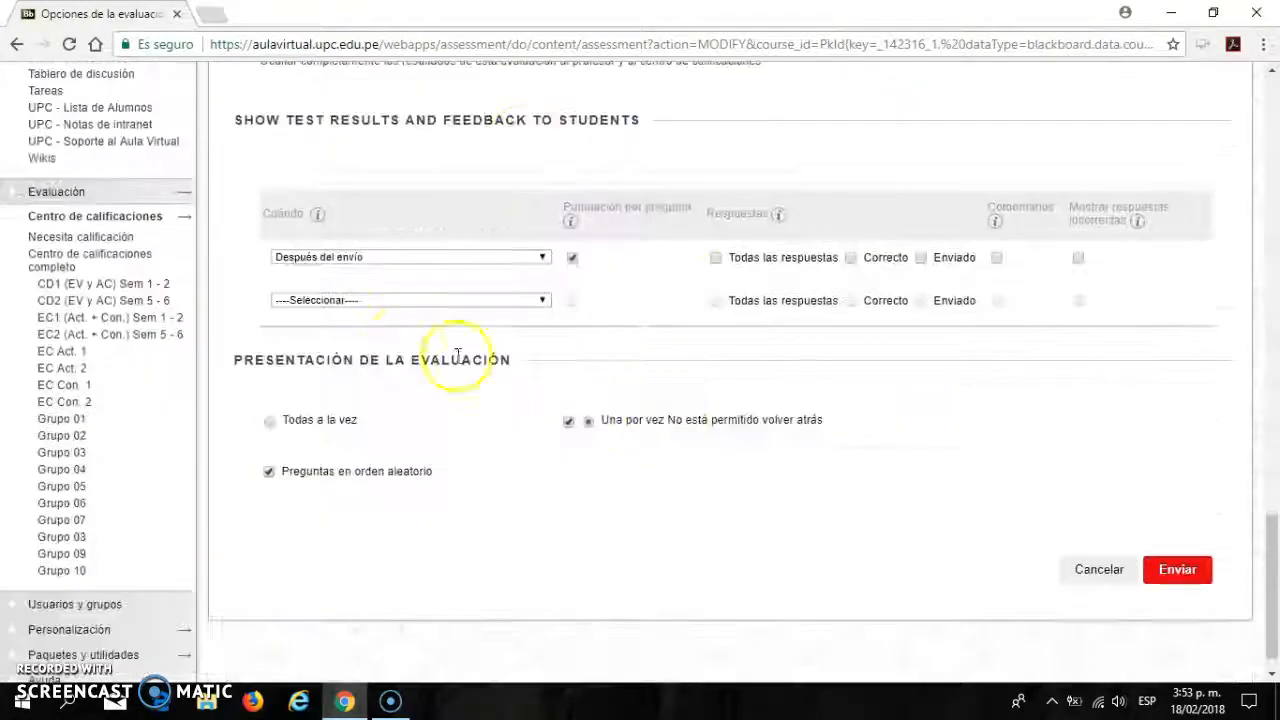
pyautogui.click(566, 422)
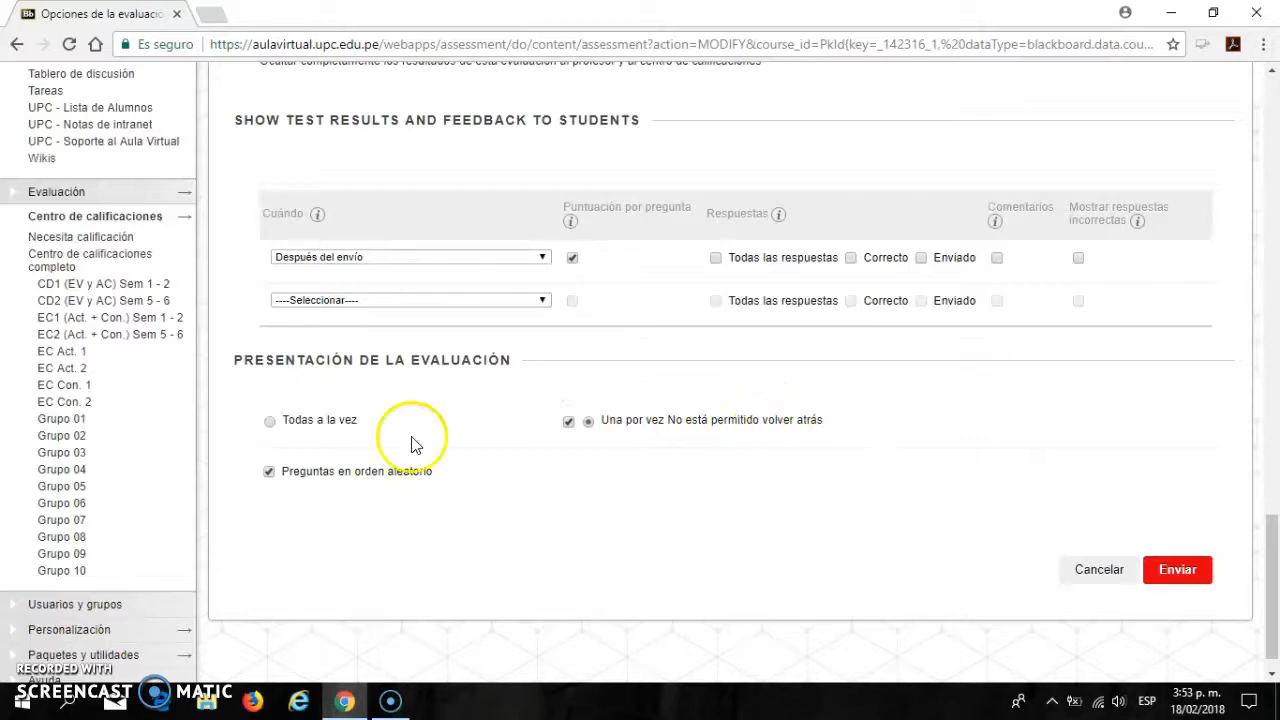
# - Review the evaluation information section again and leave the options of Evaluación continua 7.1 without saving
pyautogui.scroll(10, 963, 429)
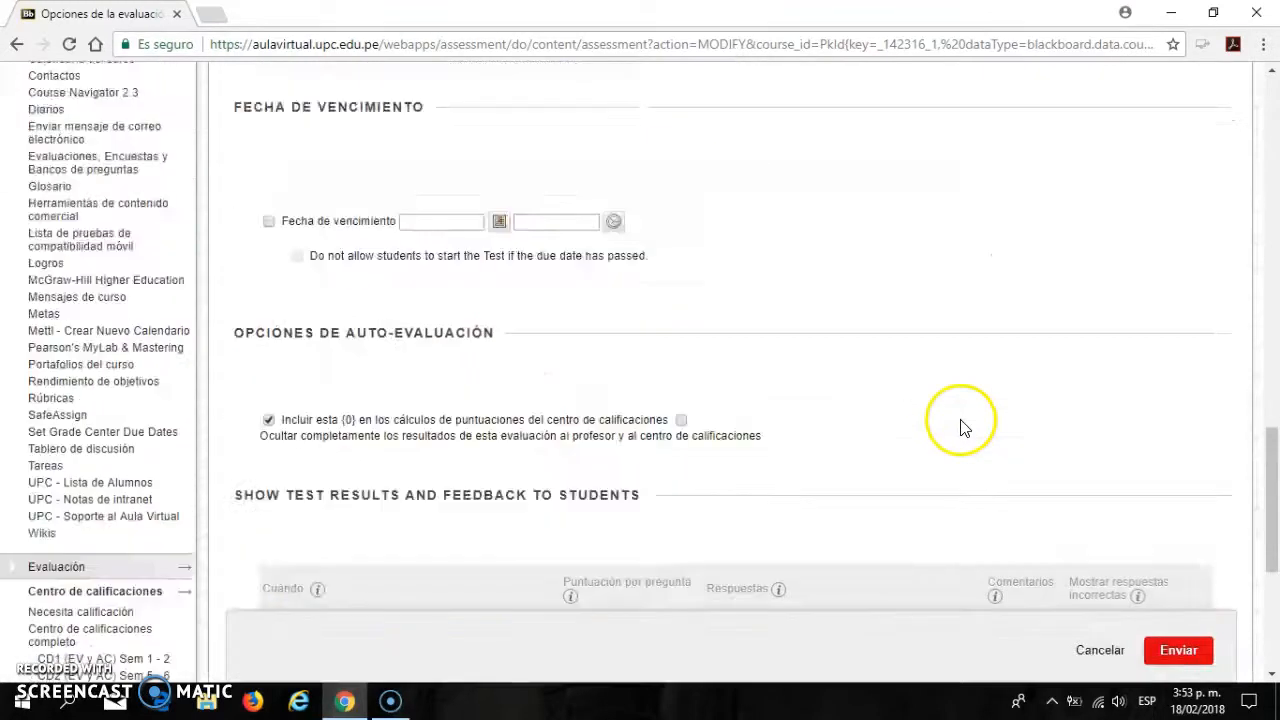
pyautogui.scroll(10, 978, 427)
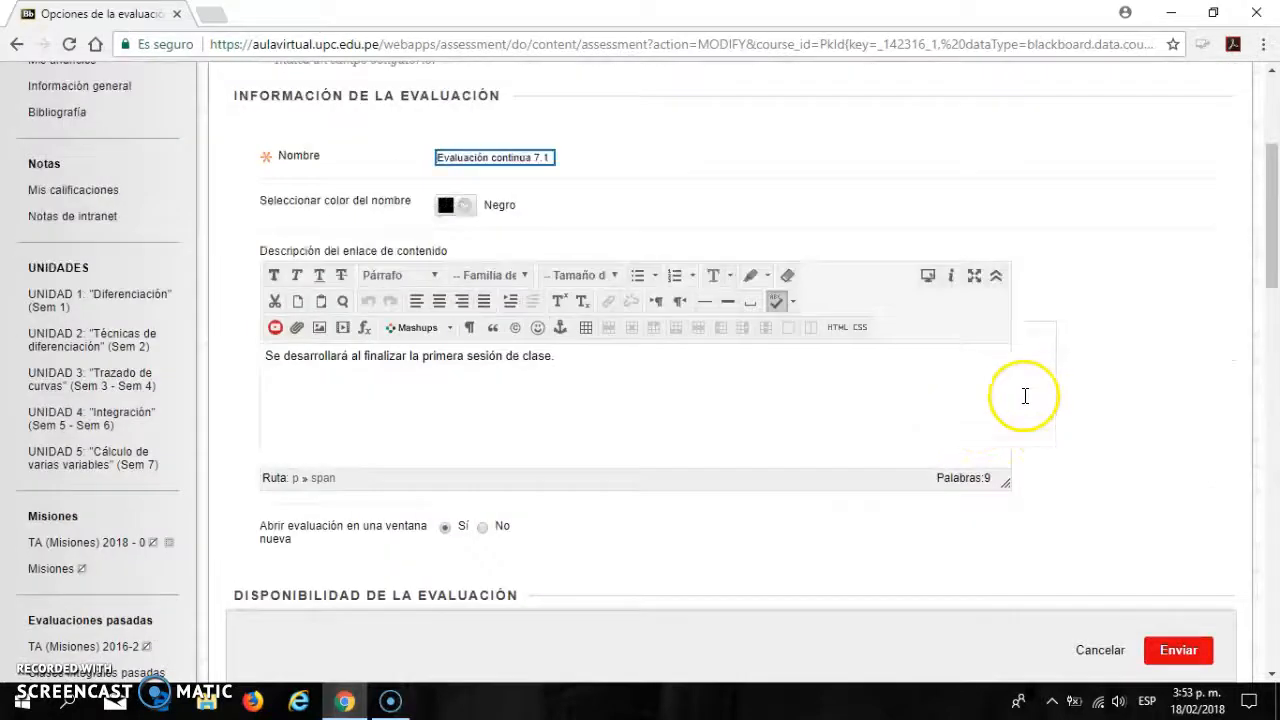
pyautogui.scroll(-1, 1060, 435)
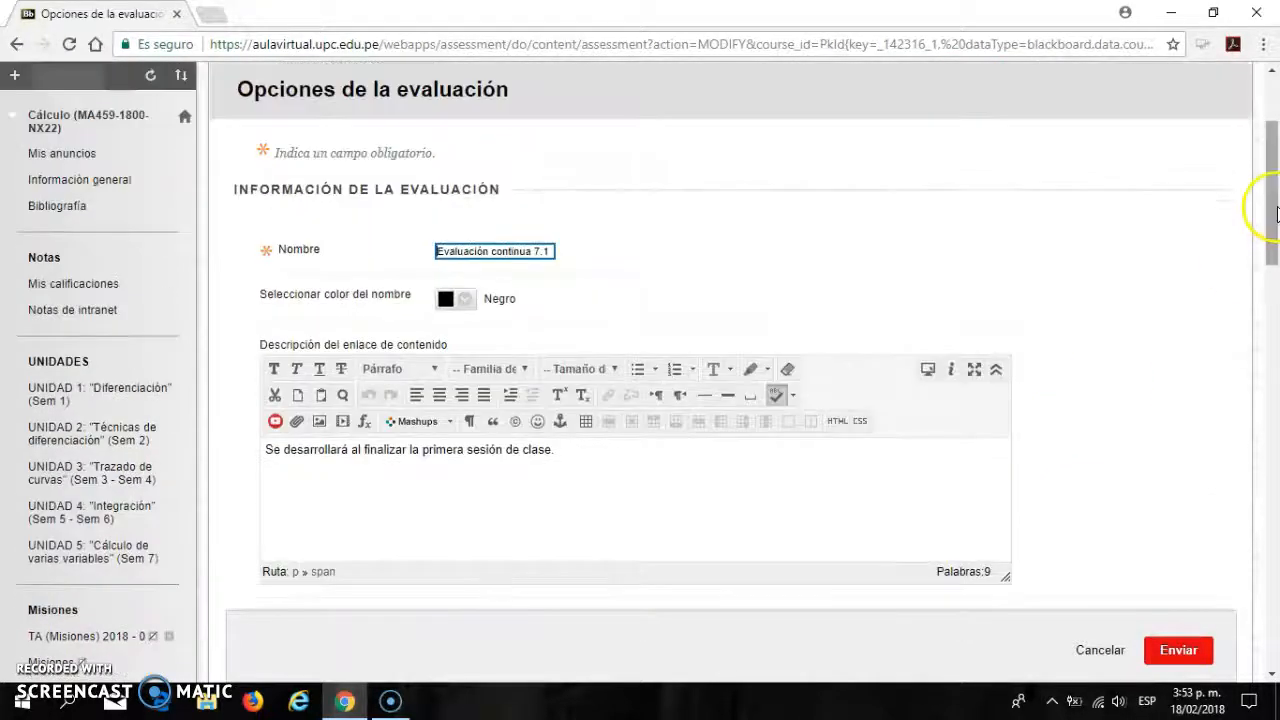
pyautogui.scroll(2, 1274, 183)
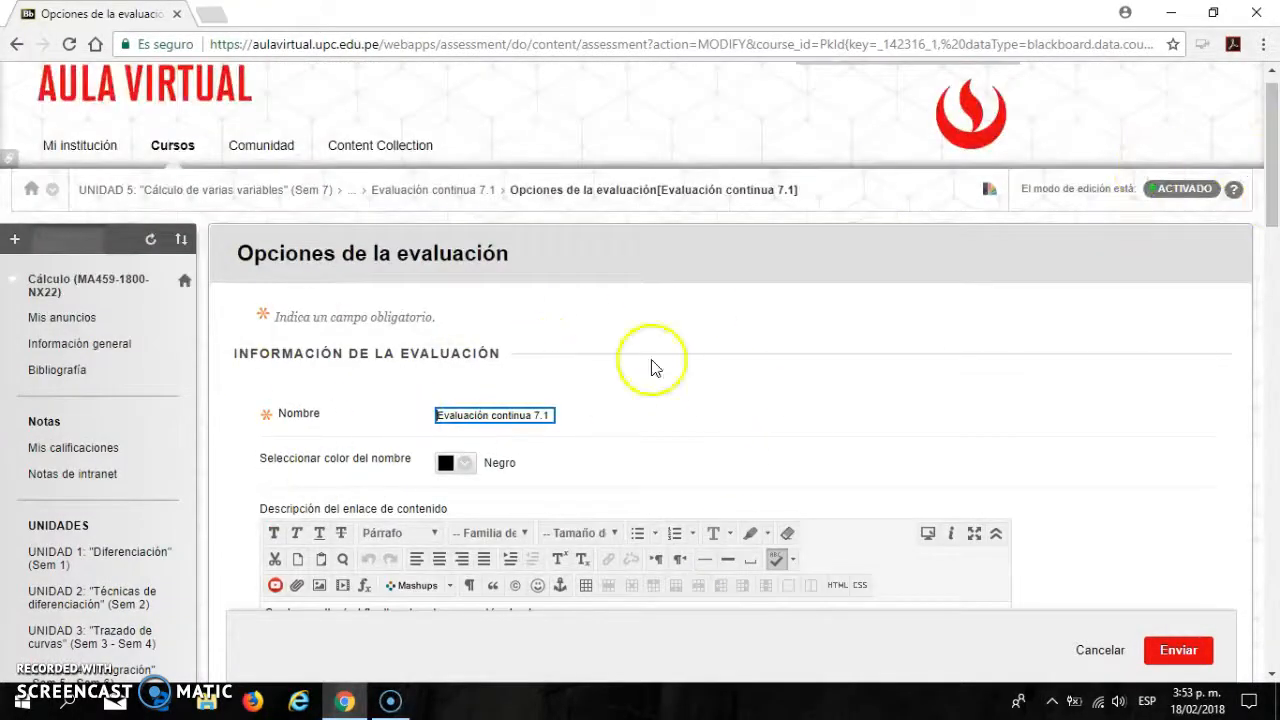
pyautogui.scroll(-2, 940, 372)
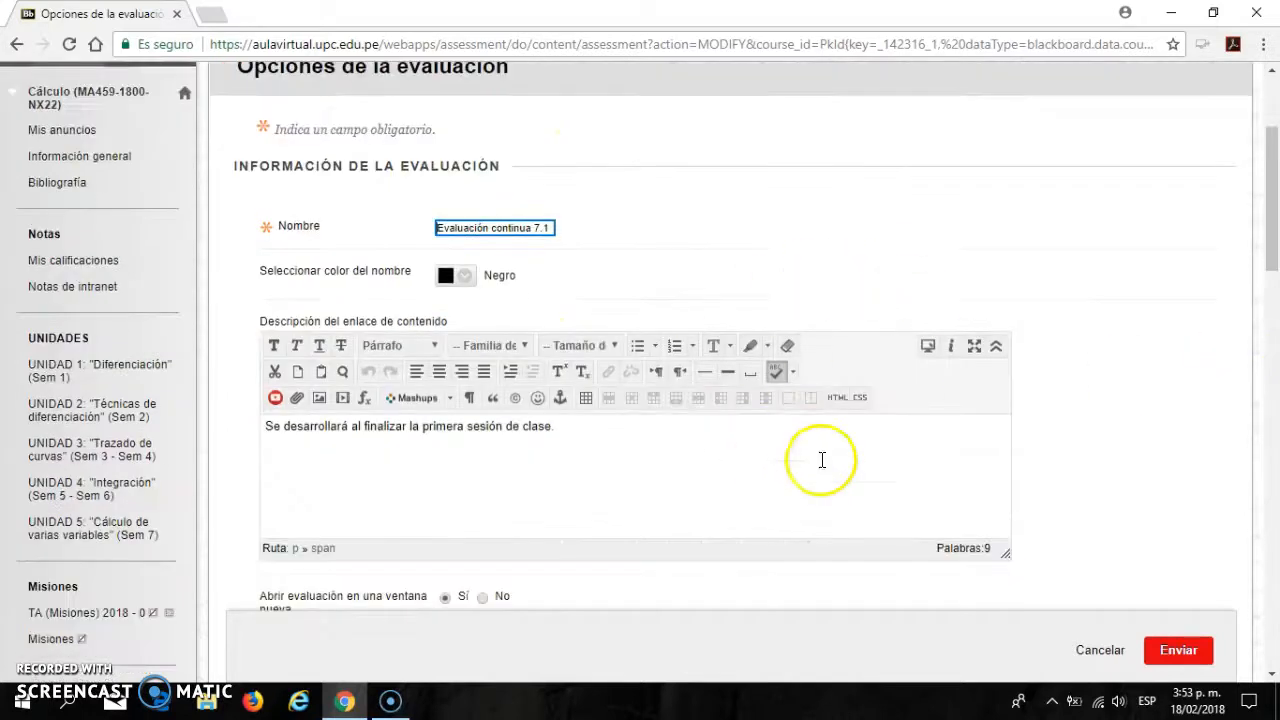
pyautogui.scroll(-2, 822, 460)
pyautogui.scroll(4, 834, 429)
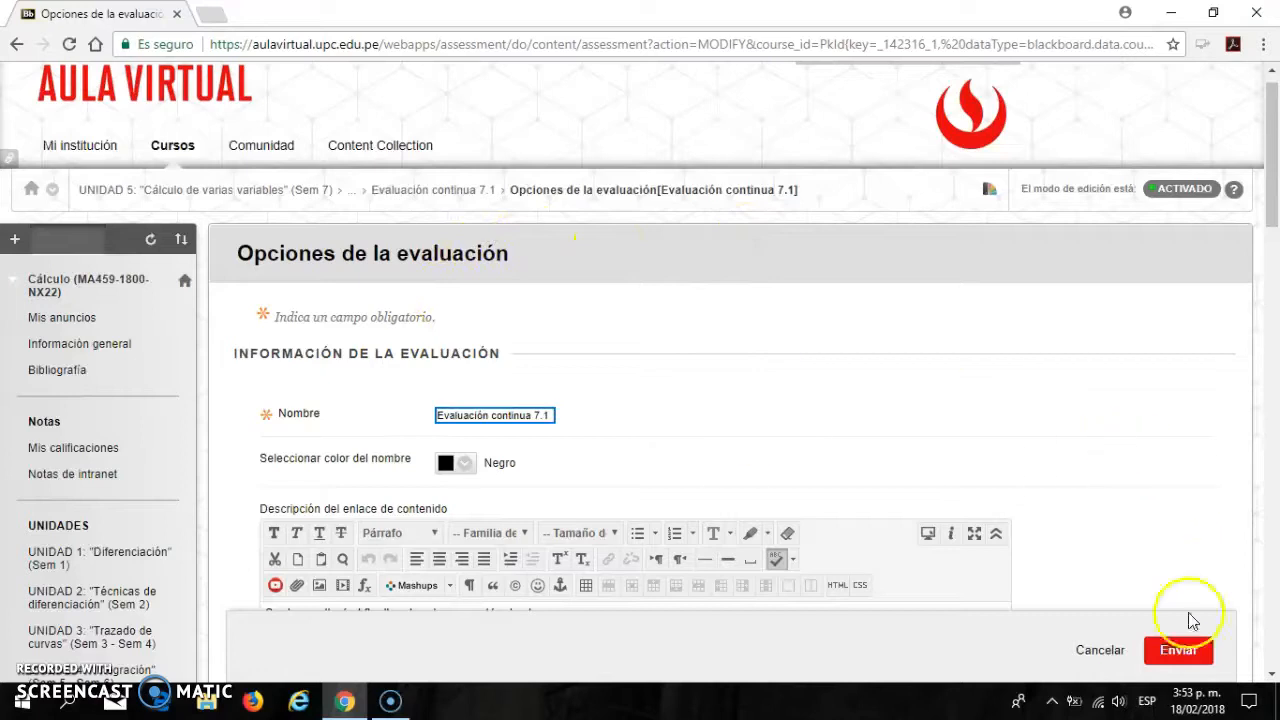
pyautogui.click(1083, 655)
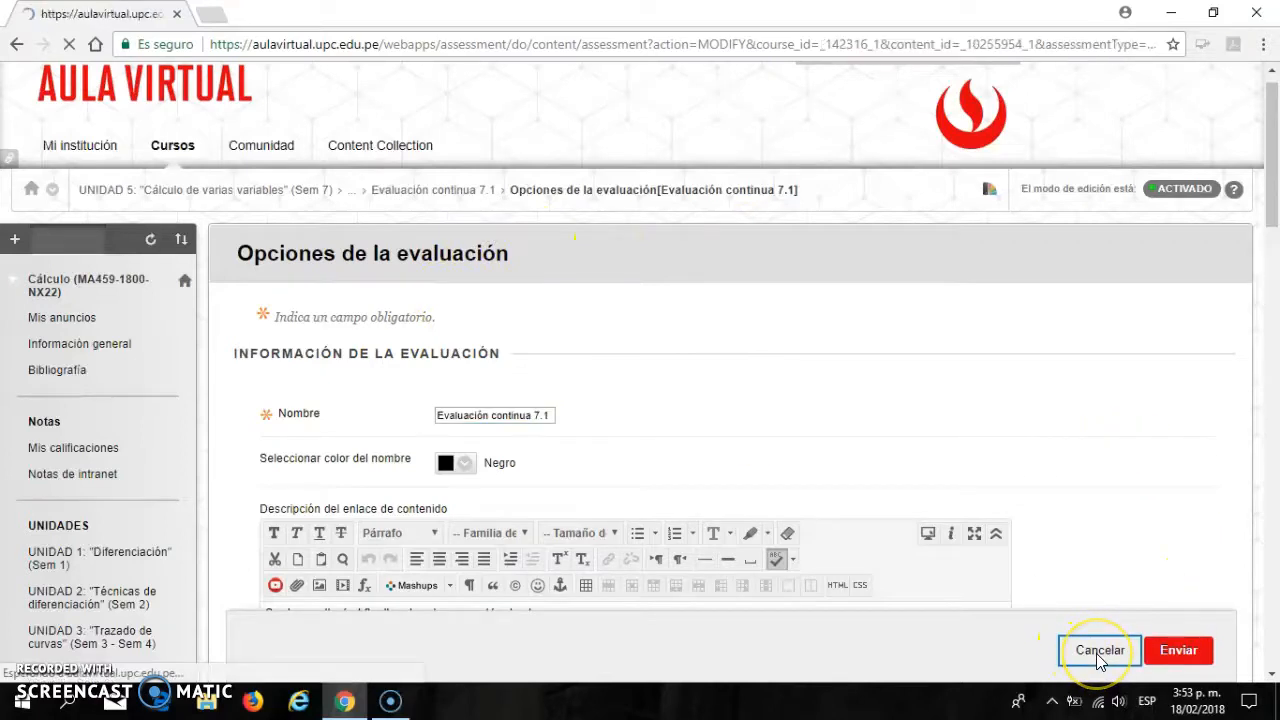
# - Examine the ways to create, reuse or upload questions on the canvas of Evaluación continua 7.1
pyautogui.scroll(-2, 471, 337)
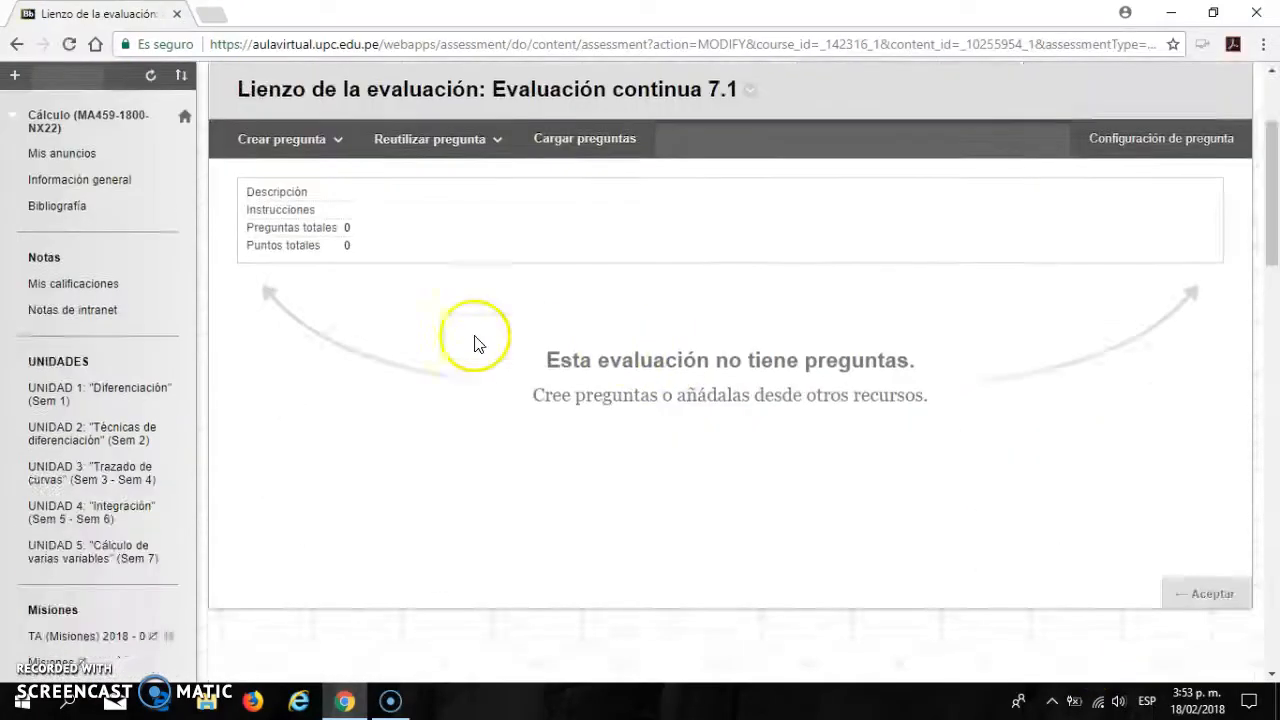
pyautogui.click(406, 133)
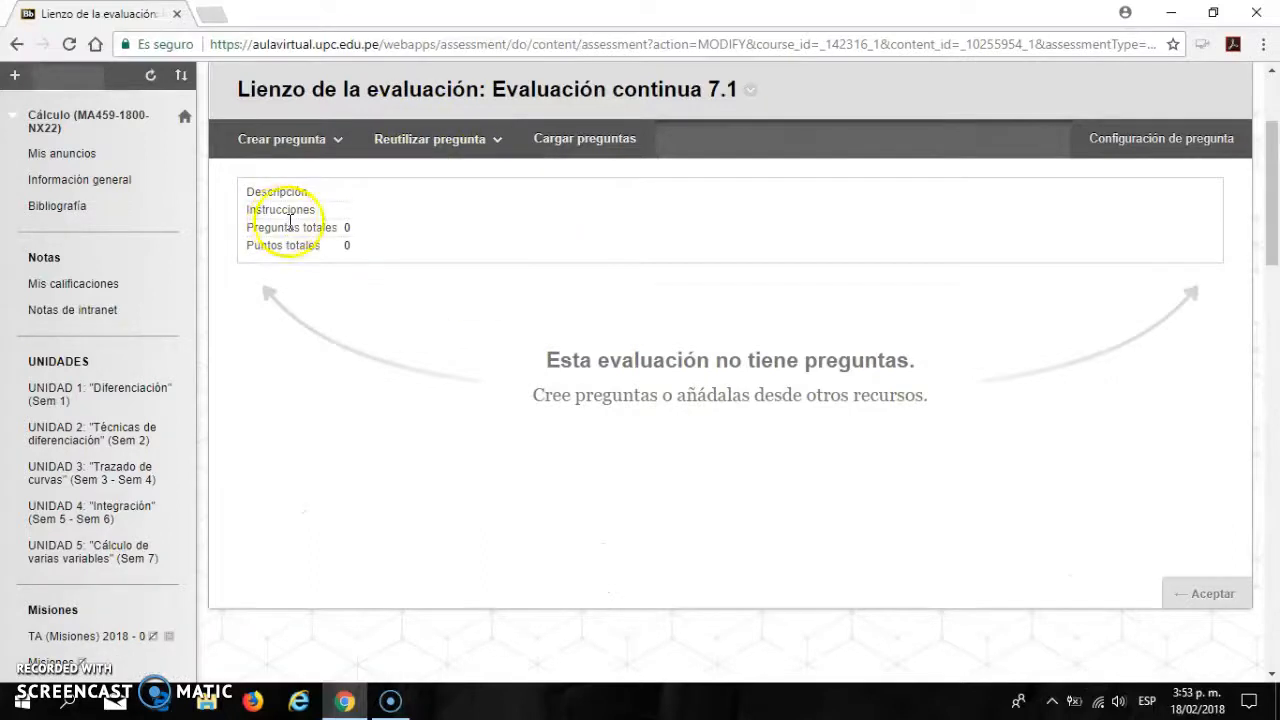
pyautogui.scroll(2, 356, 372)
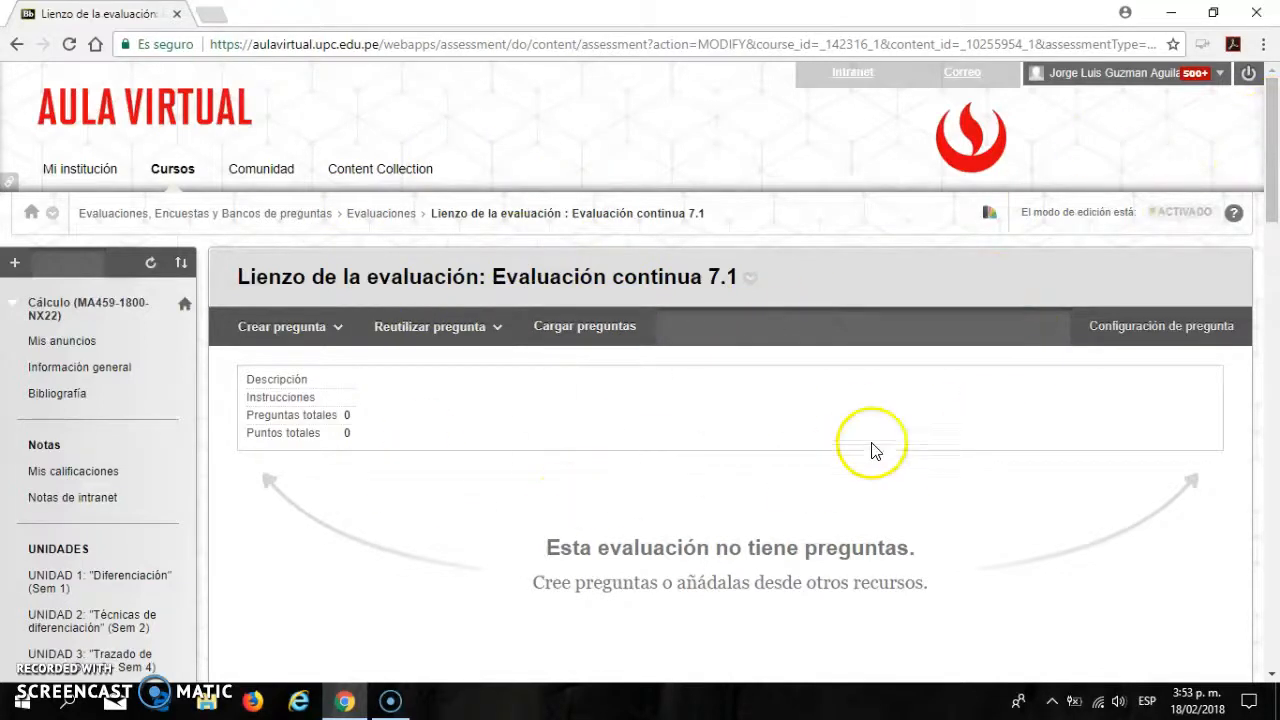
pyautogui.scroll(-2, 640, 450)
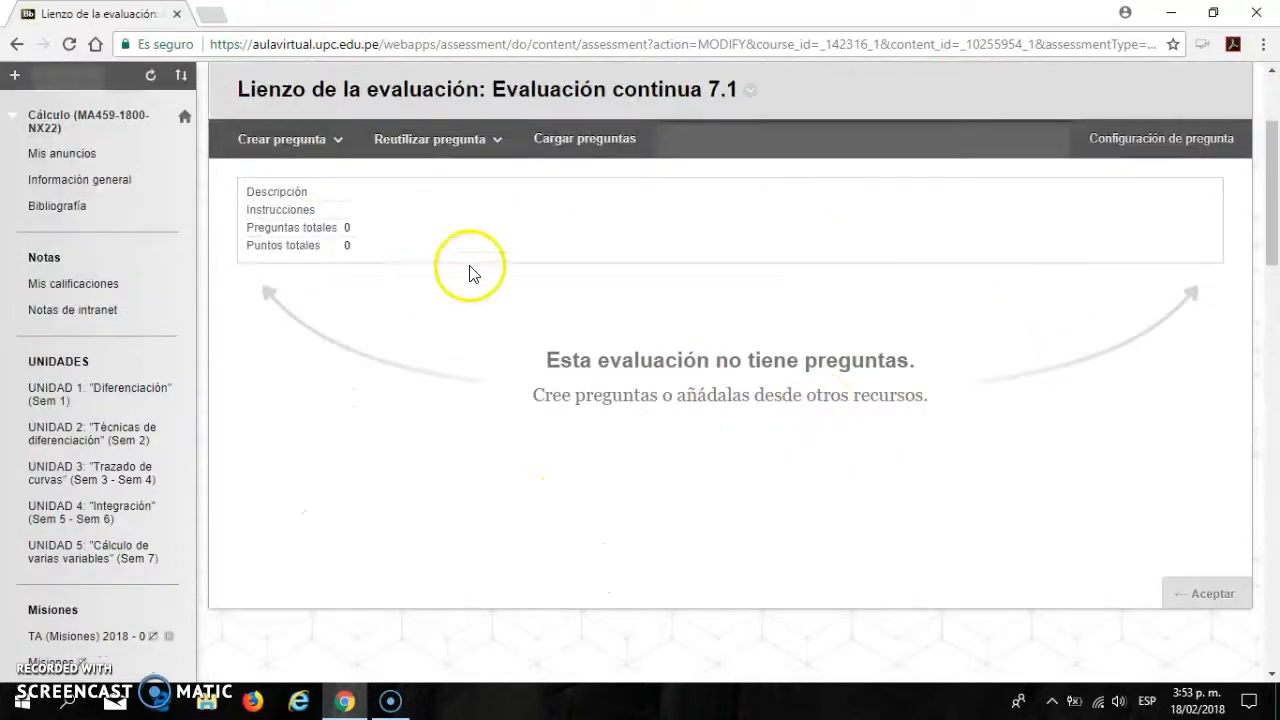
pyautogui.scroll(1, 460, 265)
pyautogui.click(427, 236)
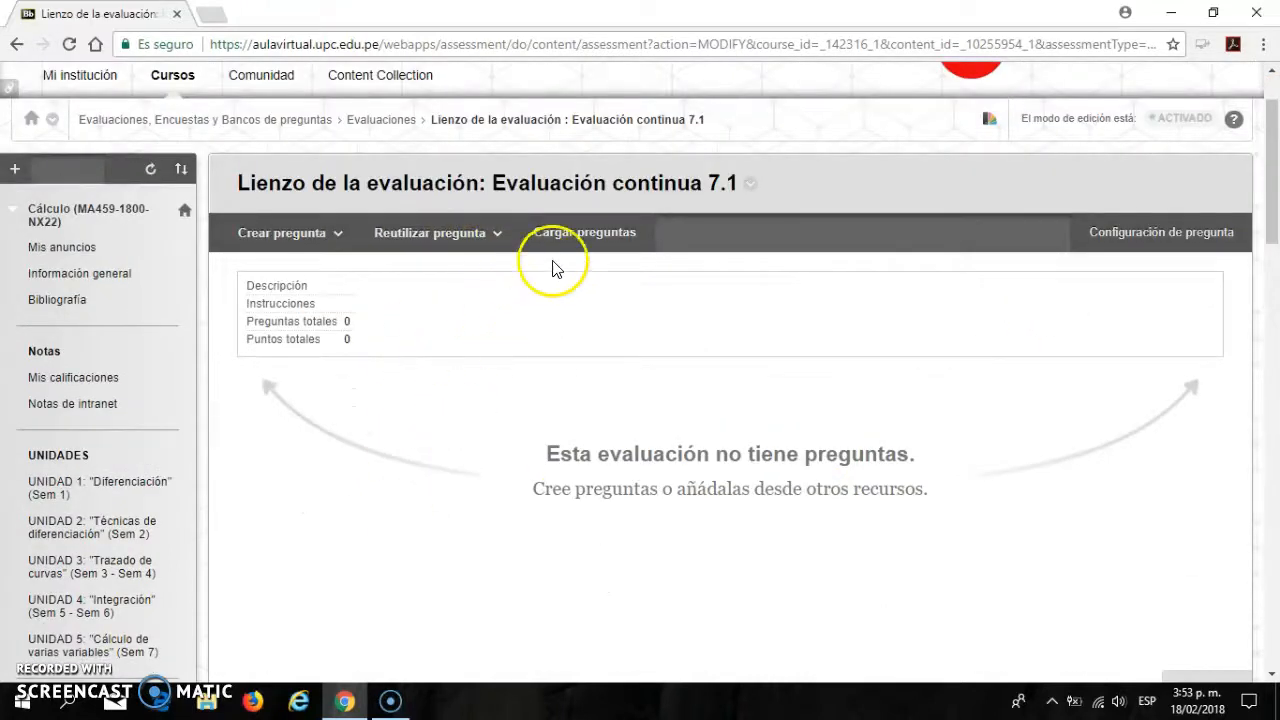
pyautogui.click(288, 232)
pyautogui.scroll(-1, 171, 286)
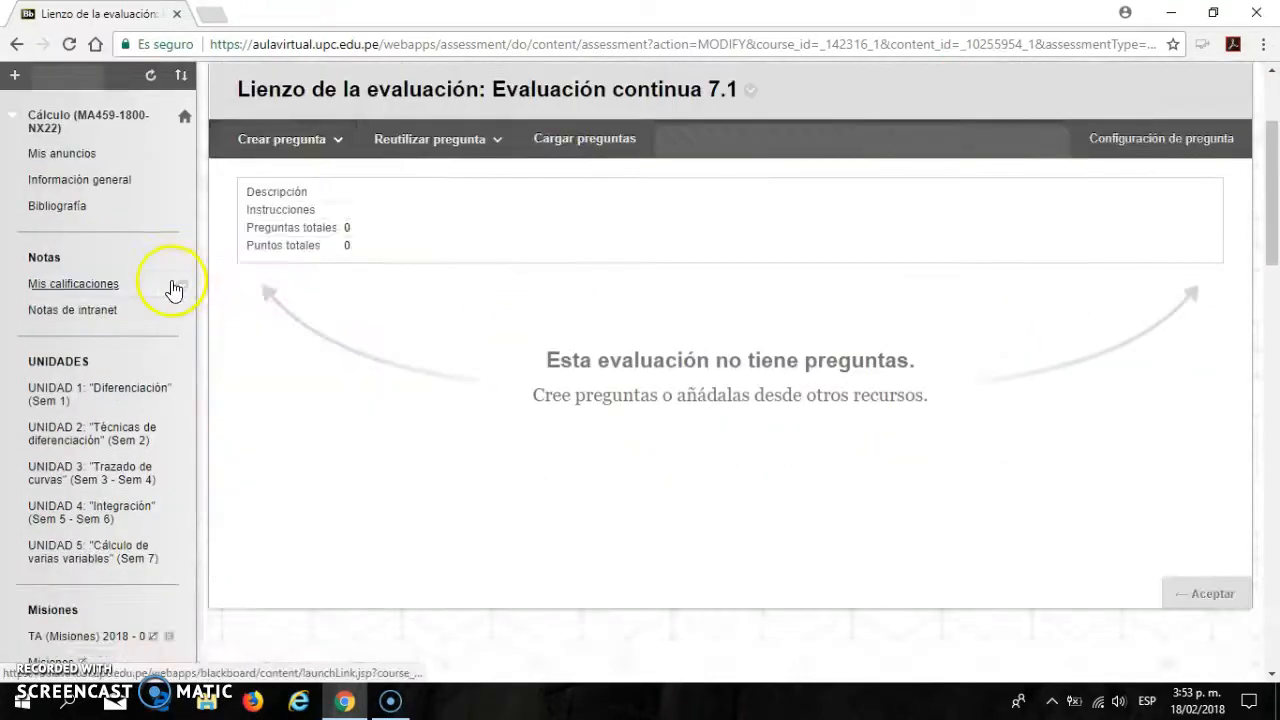
pyautogui.scroll(2, 484, 226)
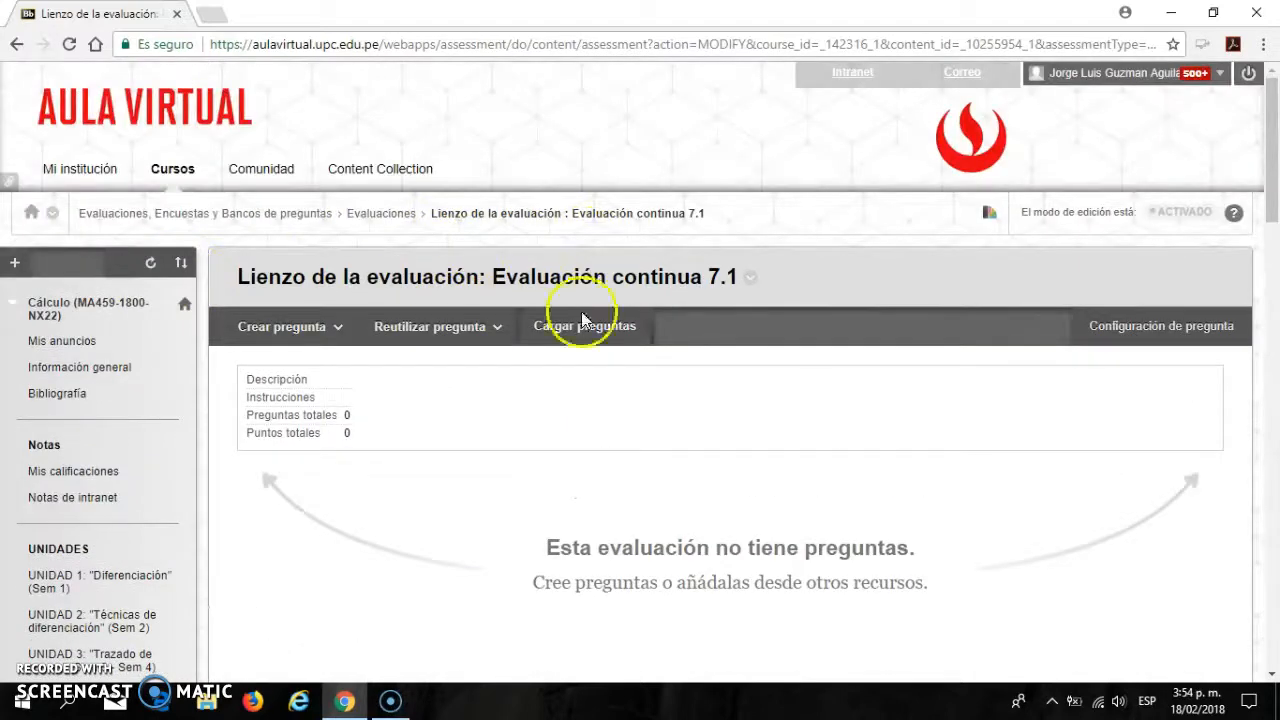
pyautogui.click(402, 335)
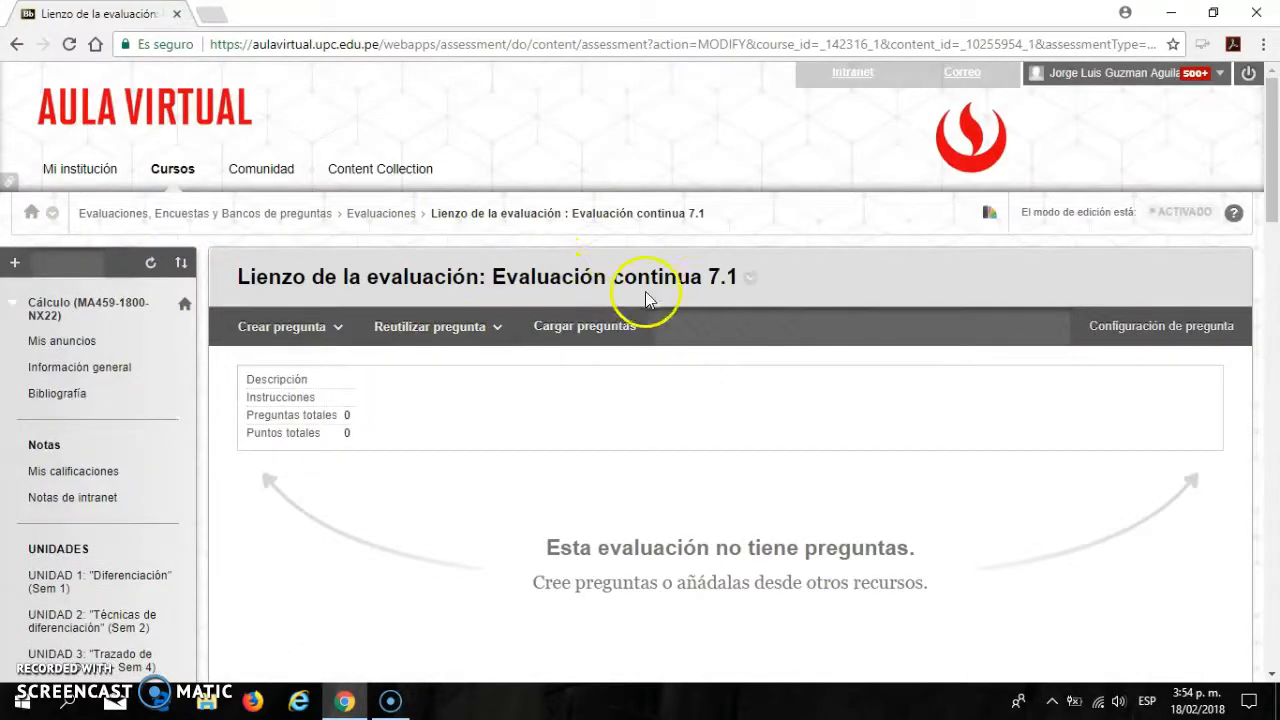
pyautogui.scroll(-1, 686, 298)
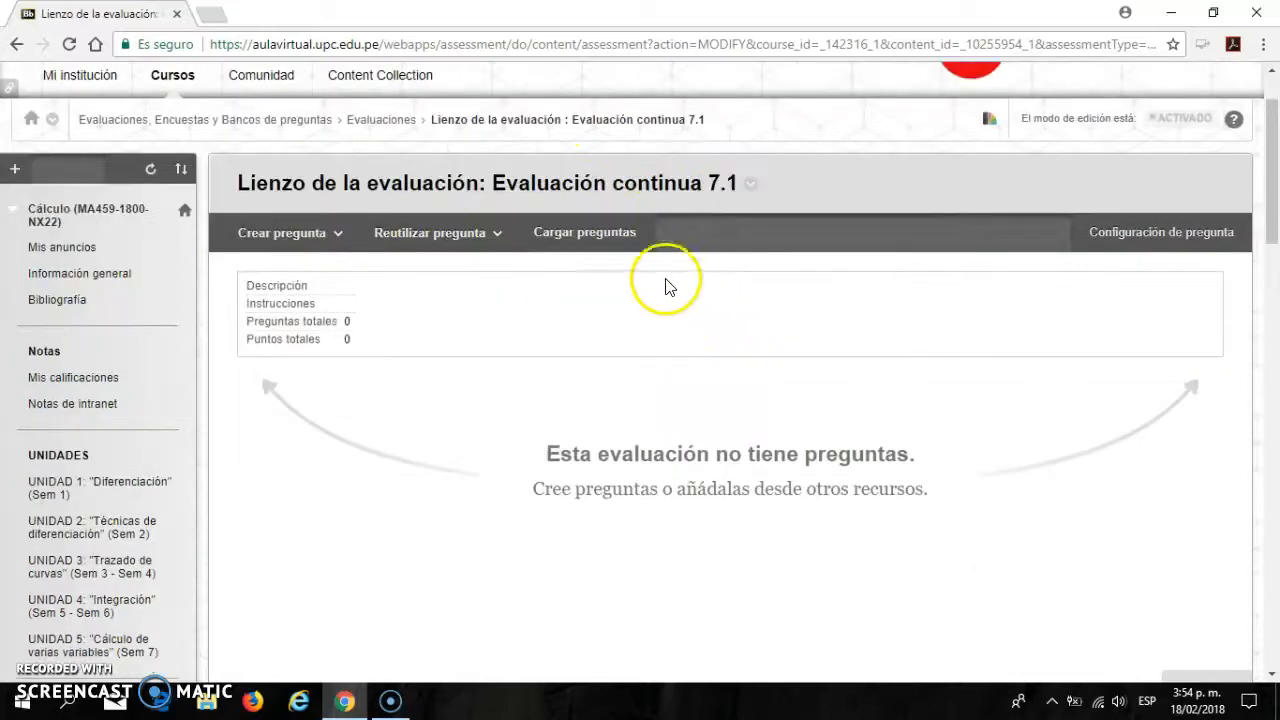
pyautogui.click(458, 236)
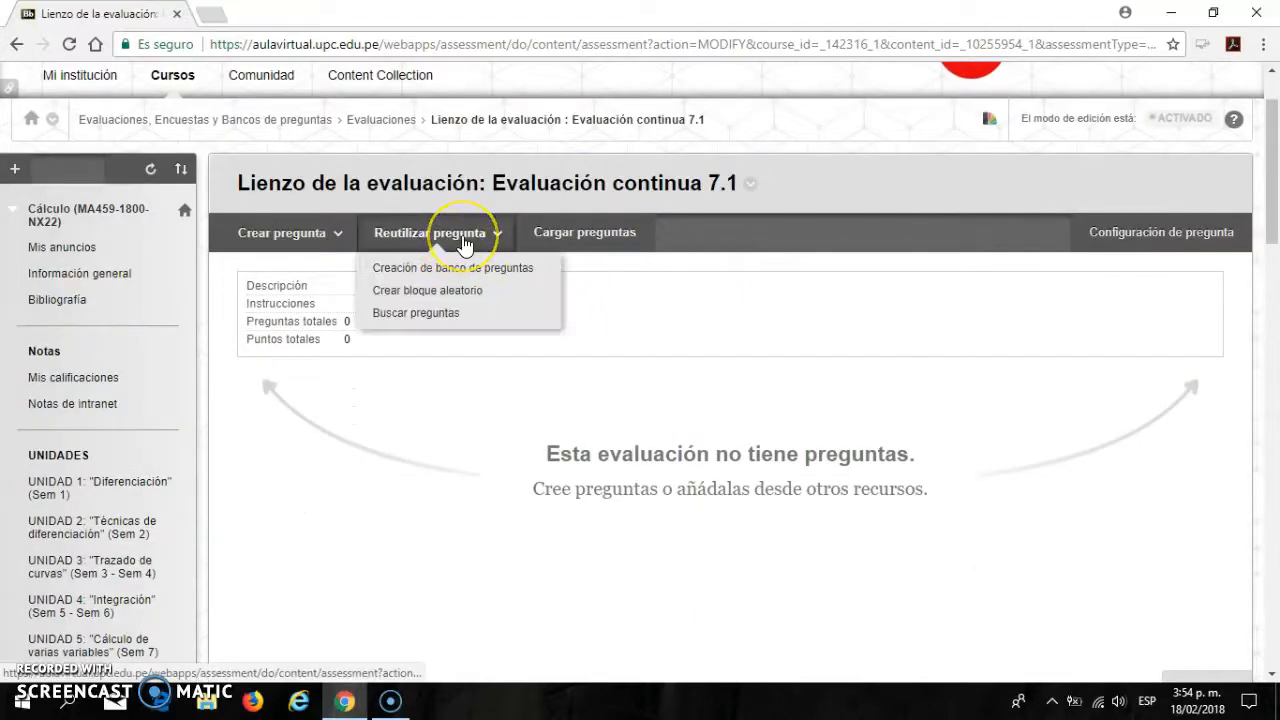
# - Return to the course's Evaluaciones list through the Evaluaciones, Encuestas y Bancos de preguntas tool
pyautogui.scroll(-10, 100, 405)
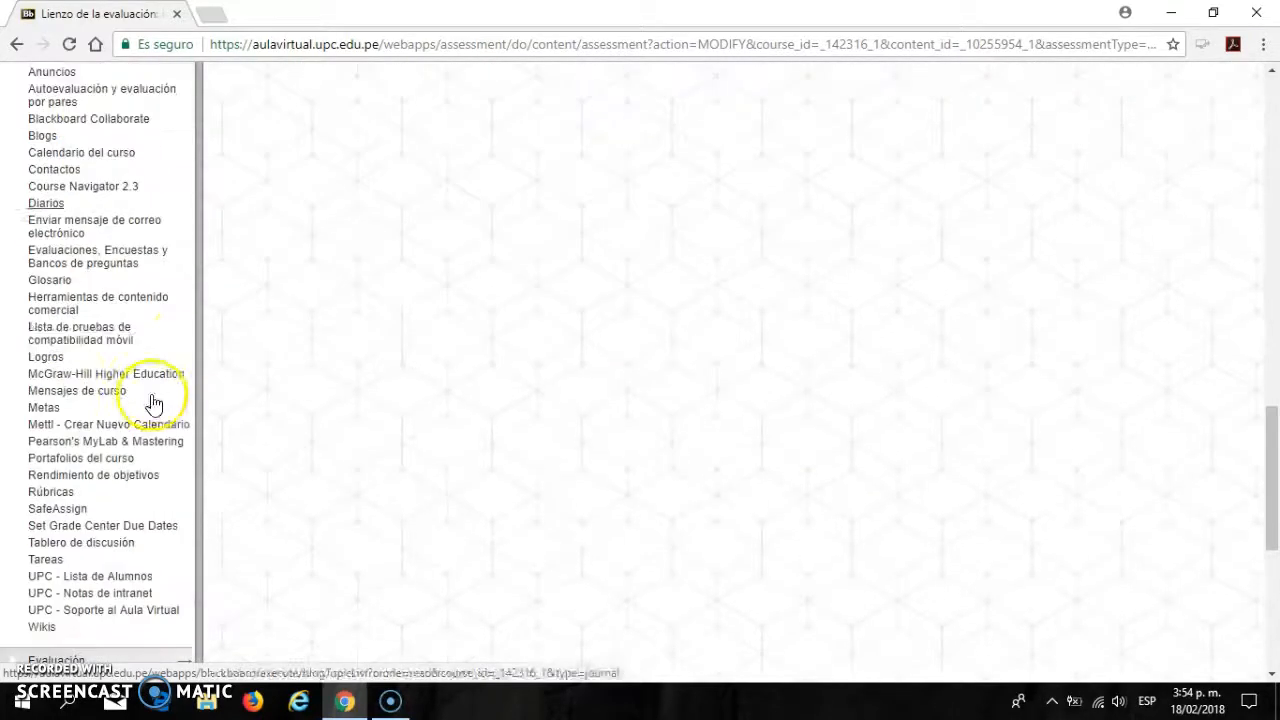
pyautogui.scroll(15, 153, 403)
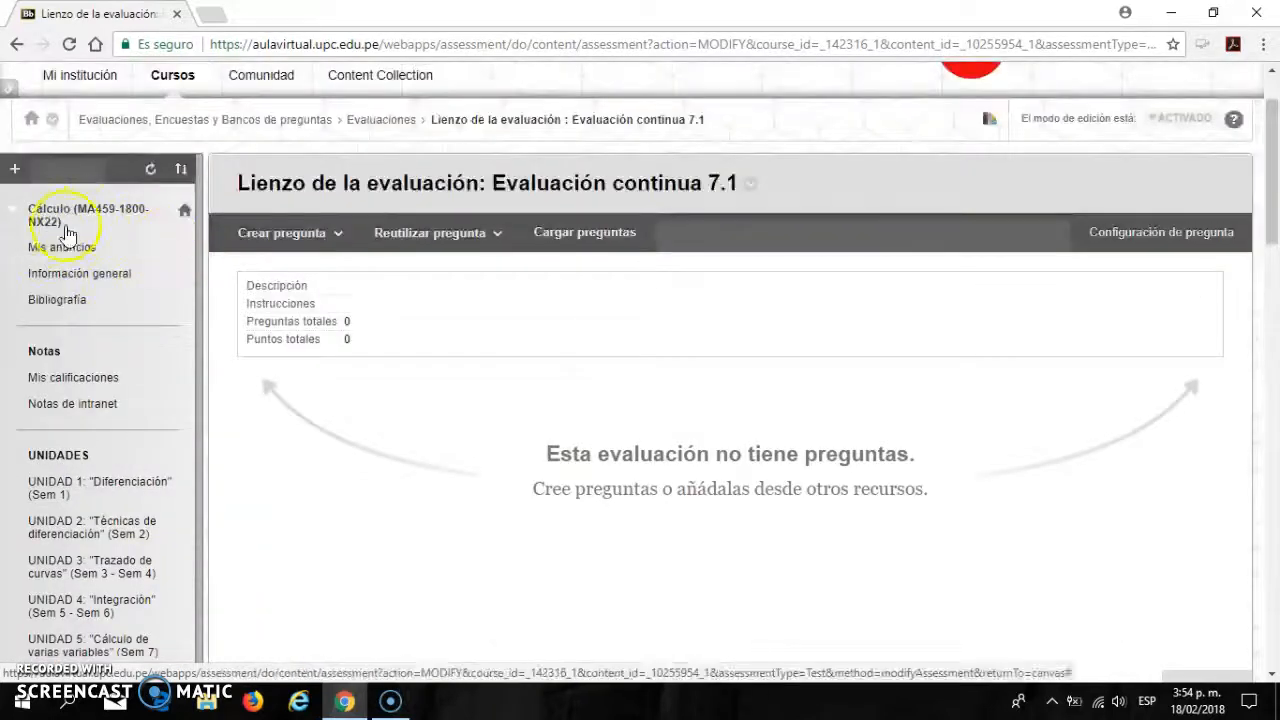
pyautogui.scroll(-12, 157, 366)
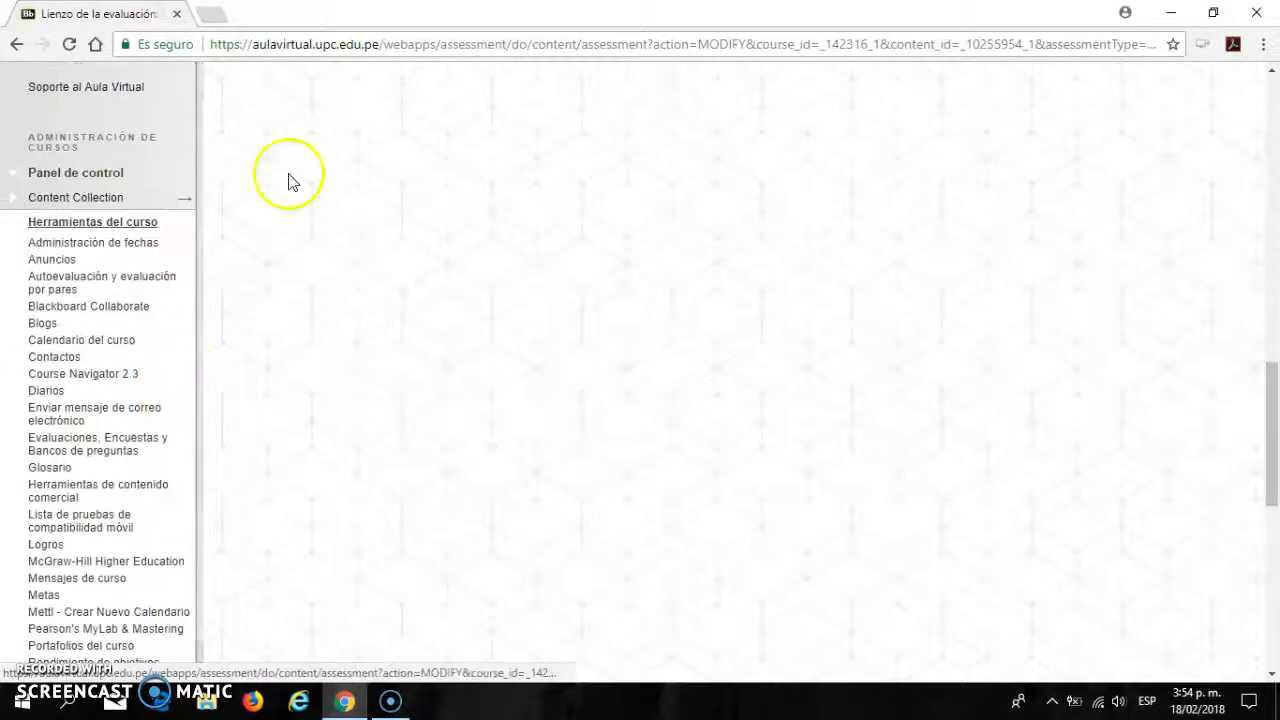
pyautogui.click(110, 450)
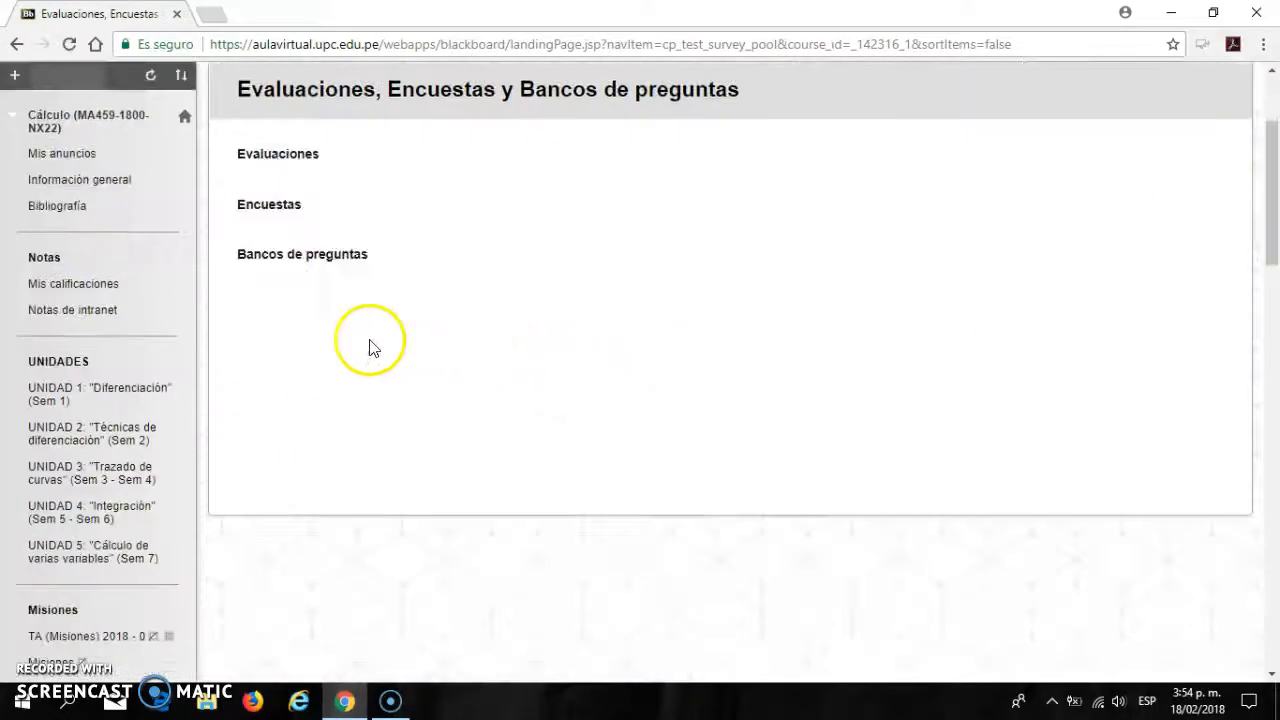
pyautogui.click(285, 340)
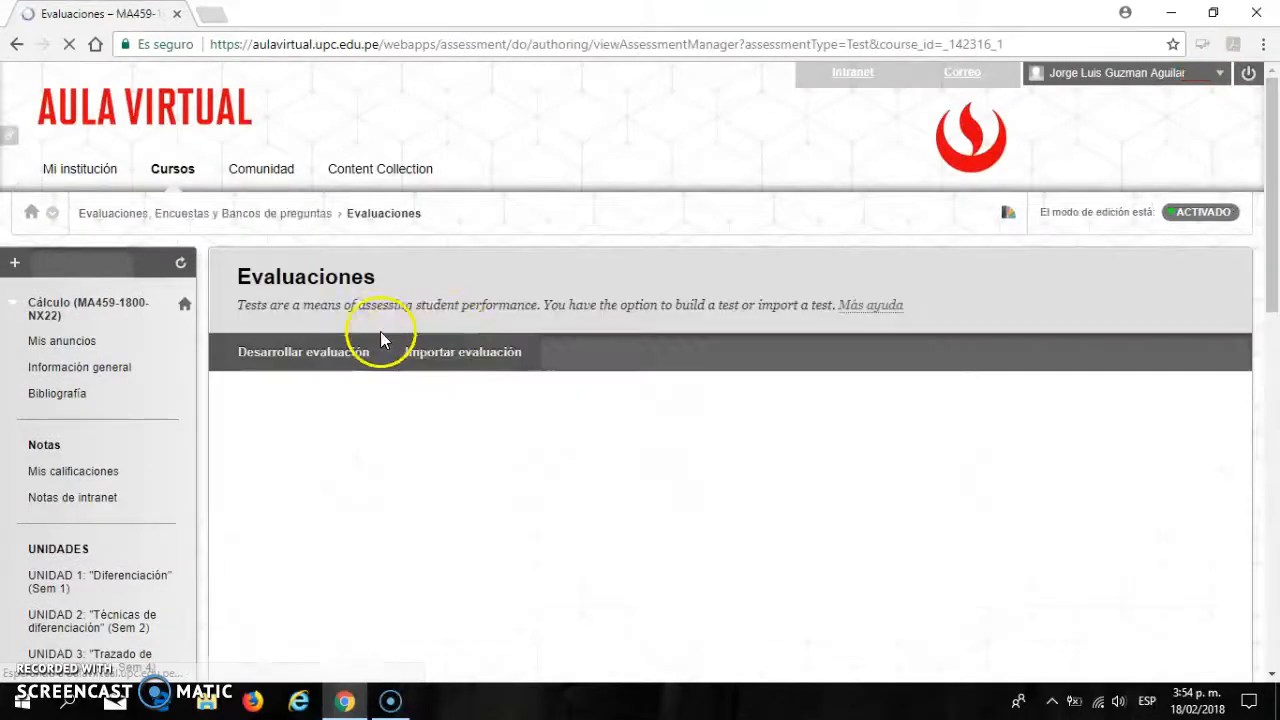
# - Look through the first page of the evaluations list, checking the names and where each is deployed
pyautogui.scroll(-1, 551, 329)
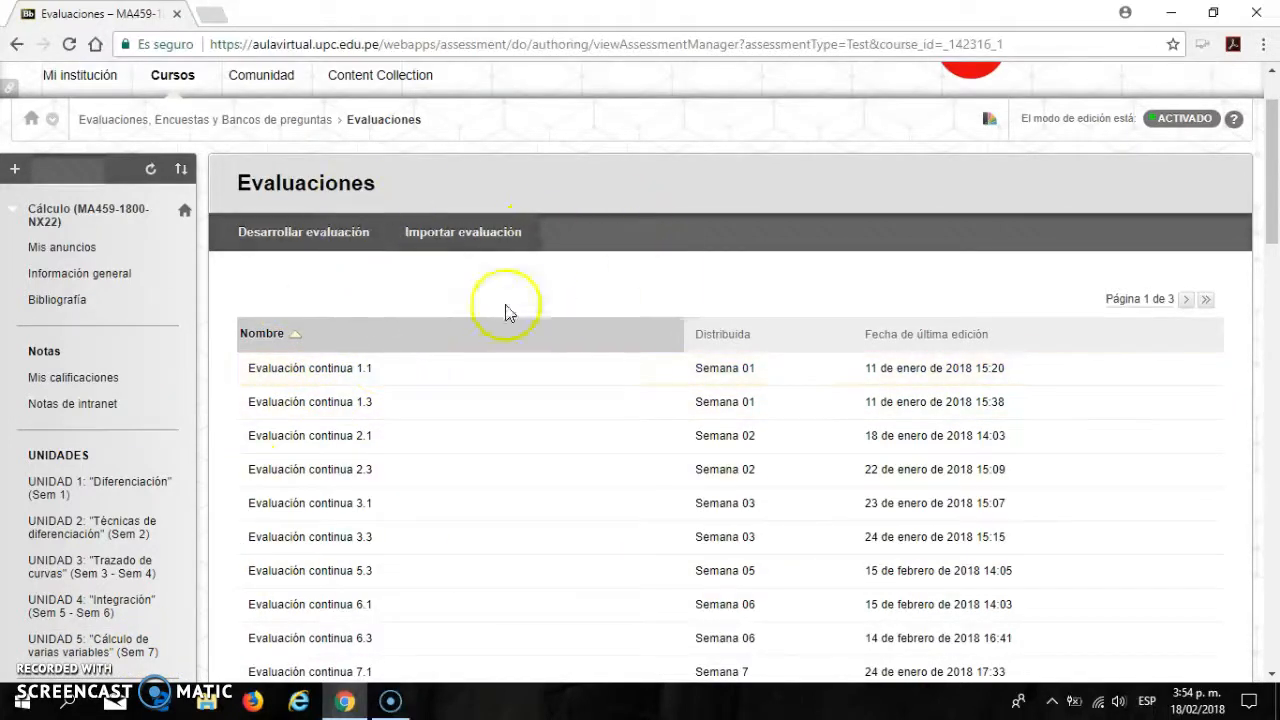
pyautogui.scroll(-2, 573, 318)
pyautogui.scroll(1, 571, 323)
pyautogui.scroll(-5, 580, 320)
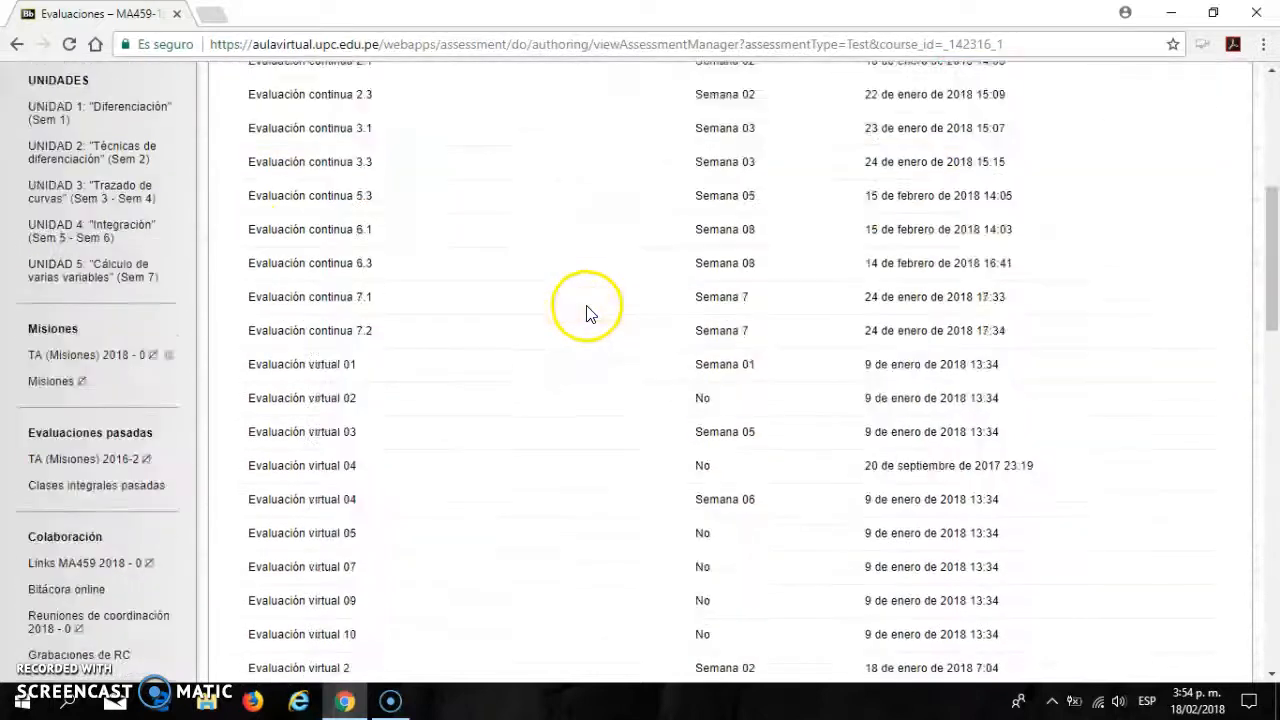
pyautogui.scroll(6, 585, 318)
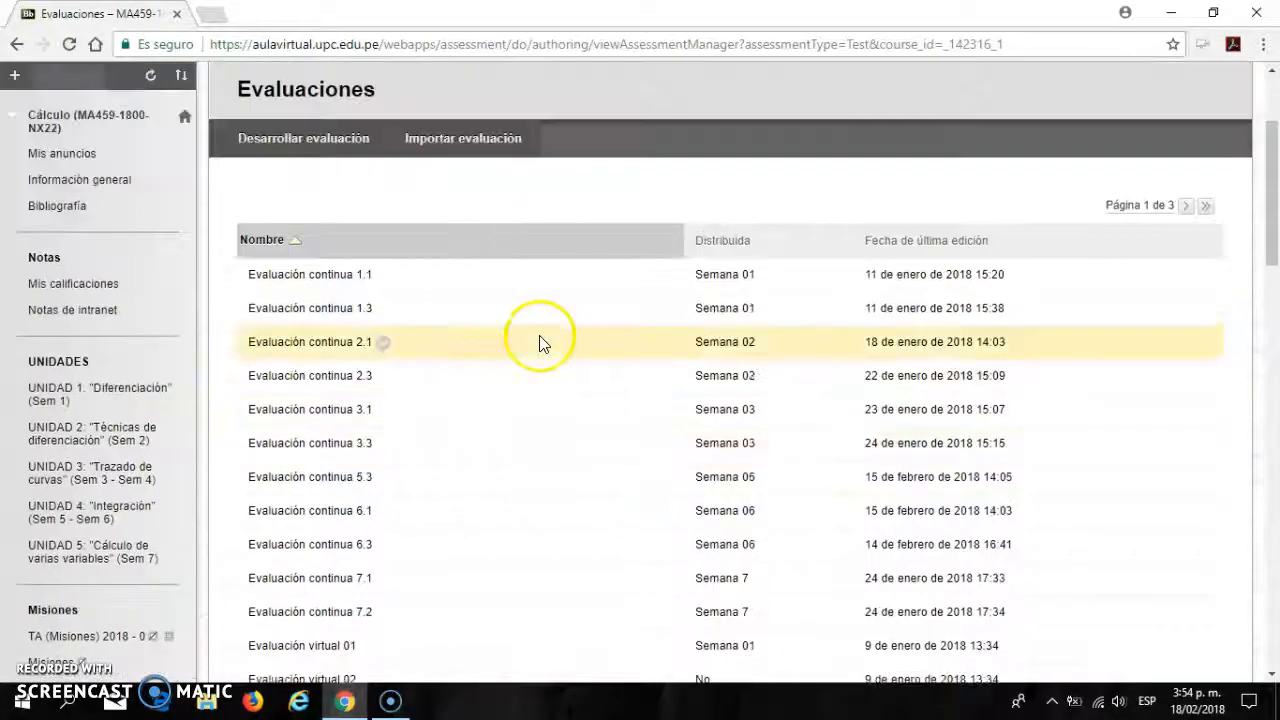
# - Start importing an evaluation and browse Mis contenidos in the Content Collection for its file
pyautogui.click(480, 157)
pyautogui.scroll(-3, 495, 200)
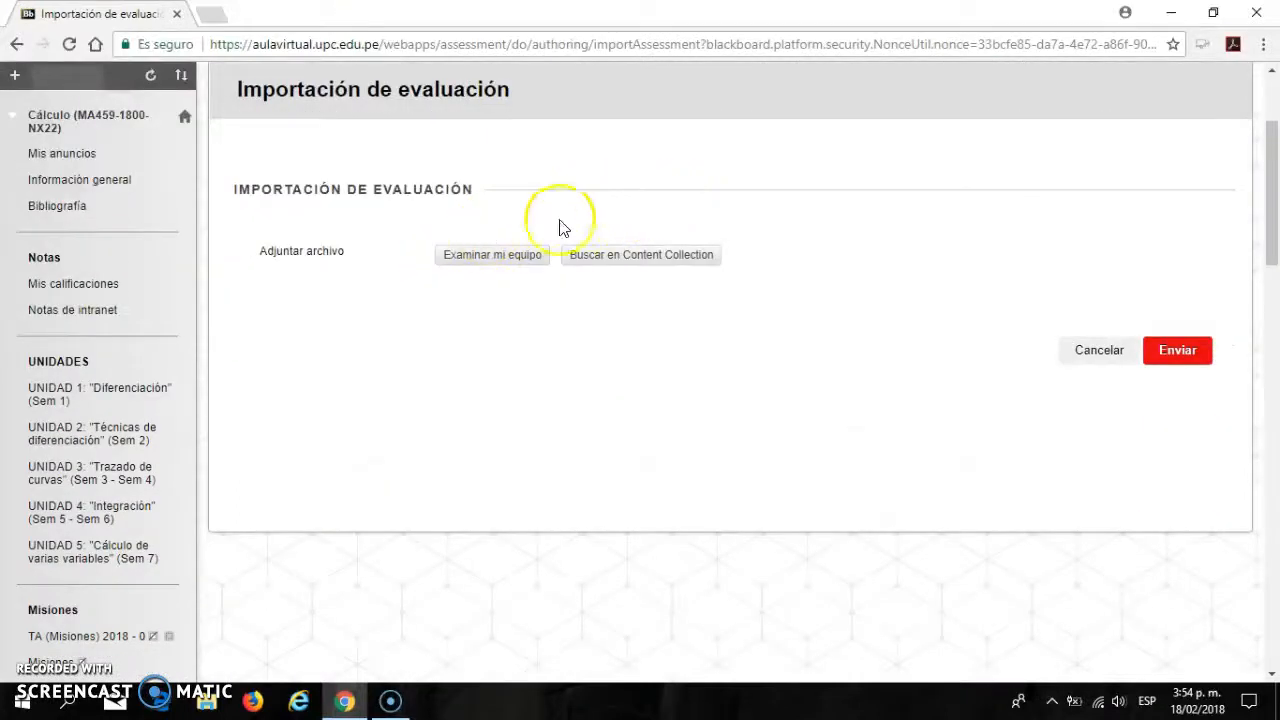
pyautogui.scroll(1, 620, 235)
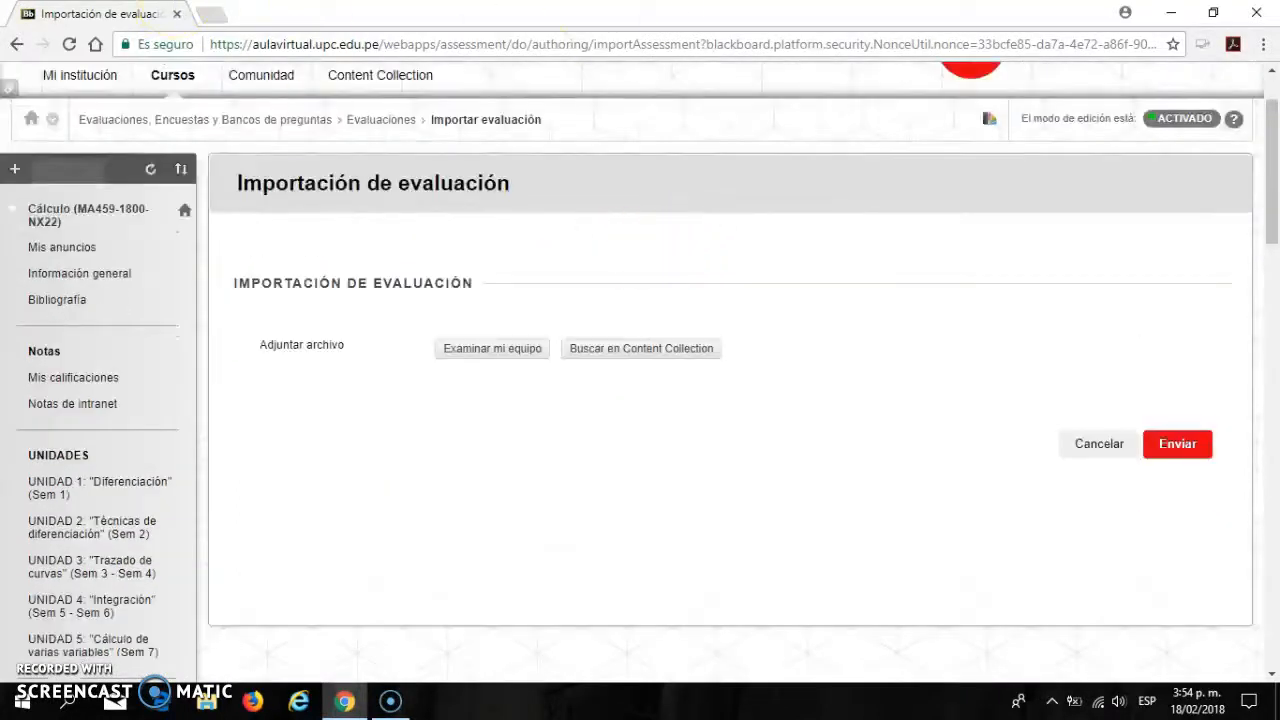
pyautogui.click(632, 350)
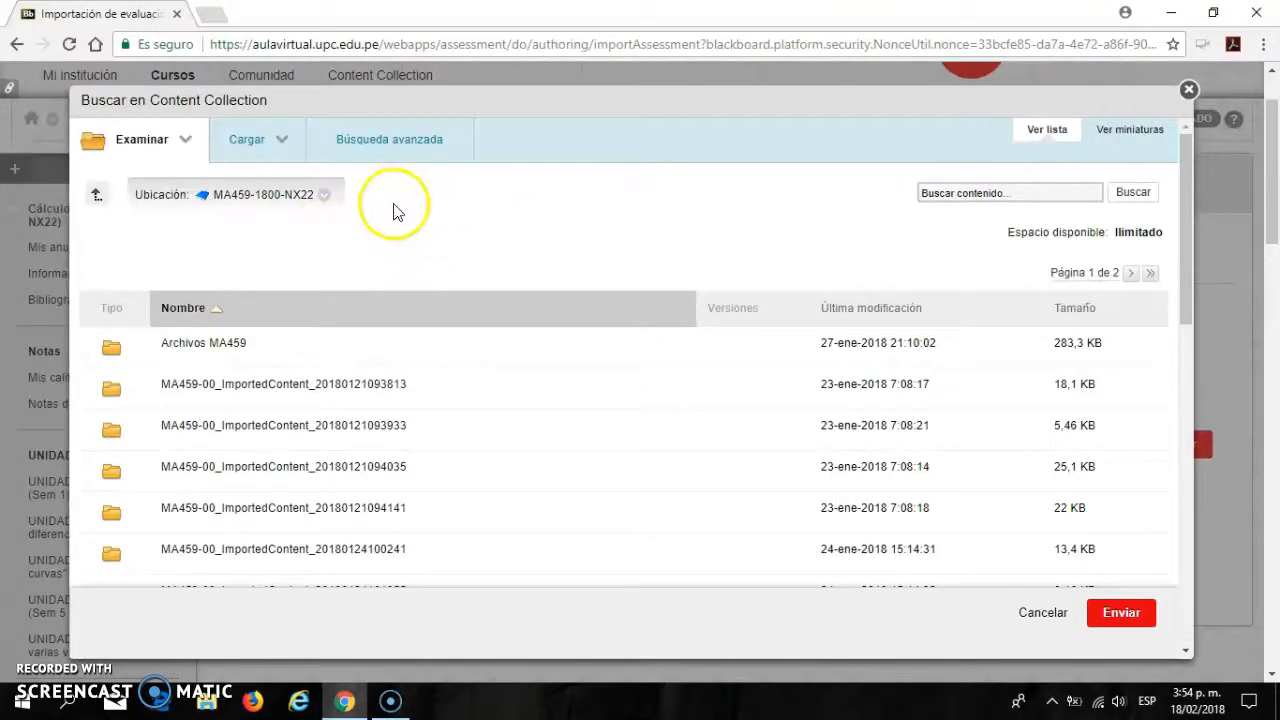
pyautogui.click(176, 152)
pyautogui.click(217, 193)
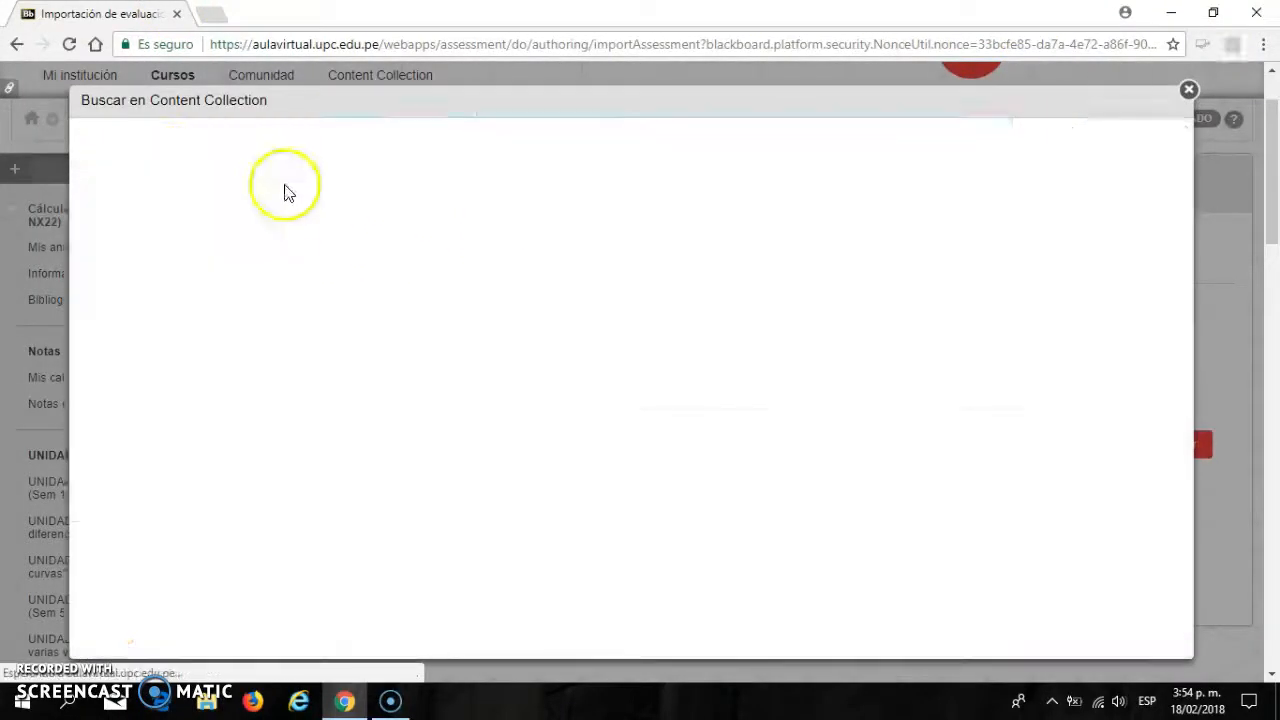
# - Show all files, import TestExportFile_MA459-00_Evaluación continua 7.1.zip and return to the evaluations list
pyautogui.scroll(-10, 934, 357)
pyautogui.scroll(-4, 1060, 440)
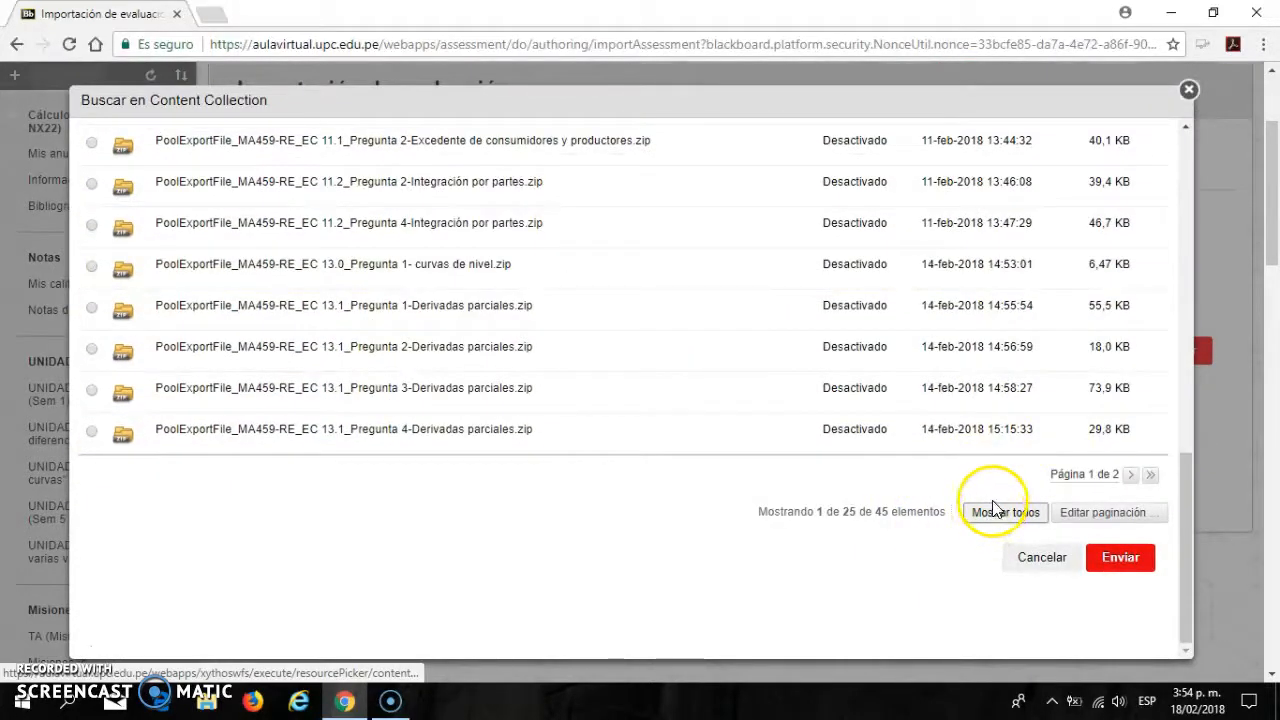
pyautogui.click(994, 527)
pyautogui.scroll(-15, 651, 429)
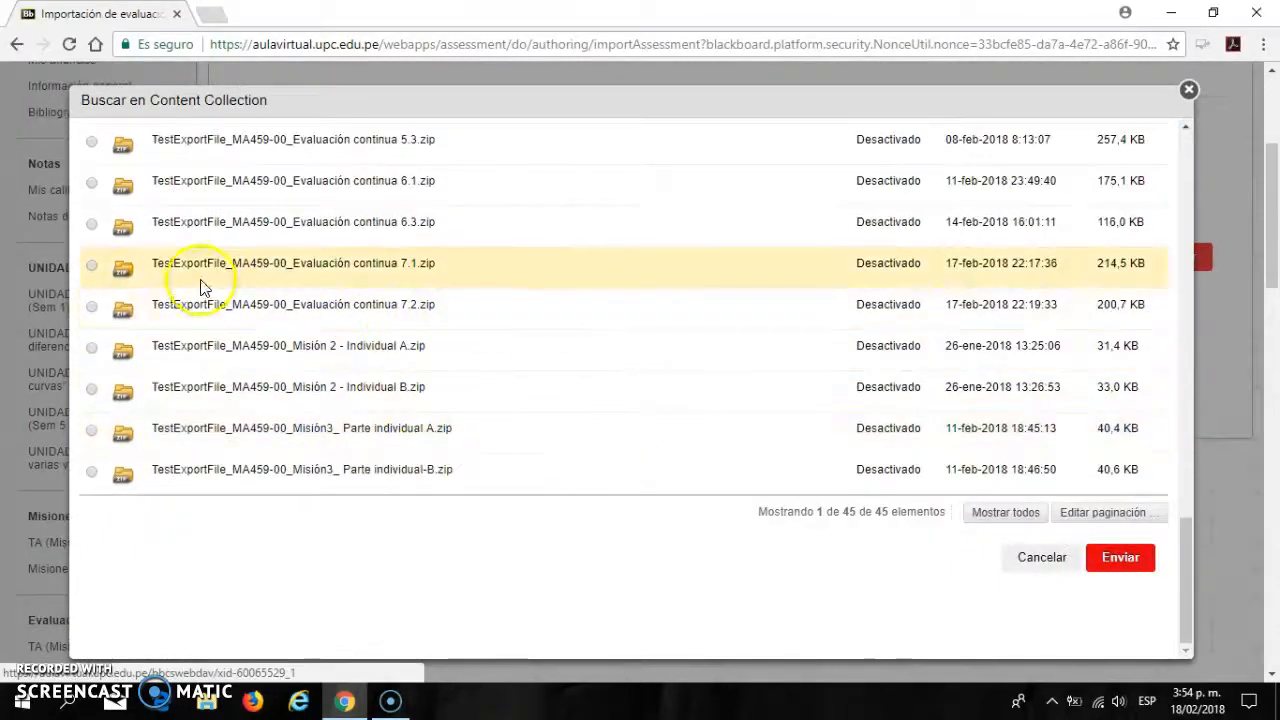
pyautogui.click(92, 266)
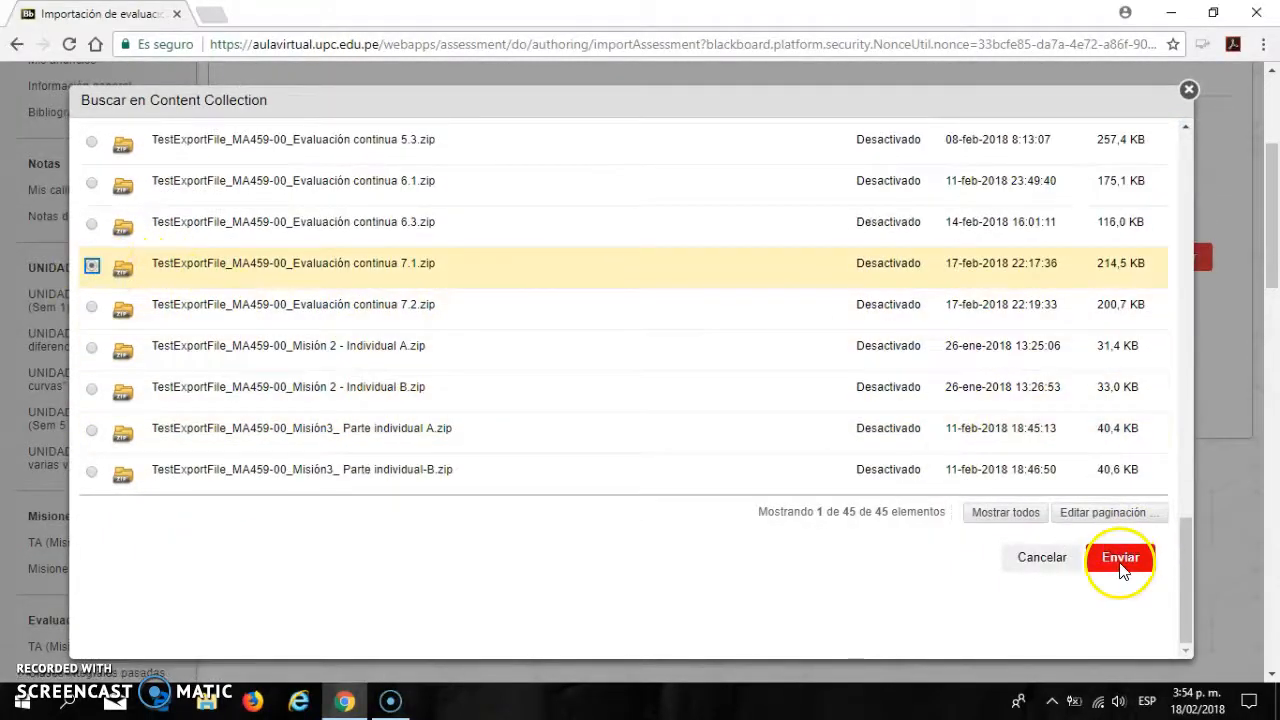
pyautogui.click(1120, 559)
pyautogui.click(1172, 311)
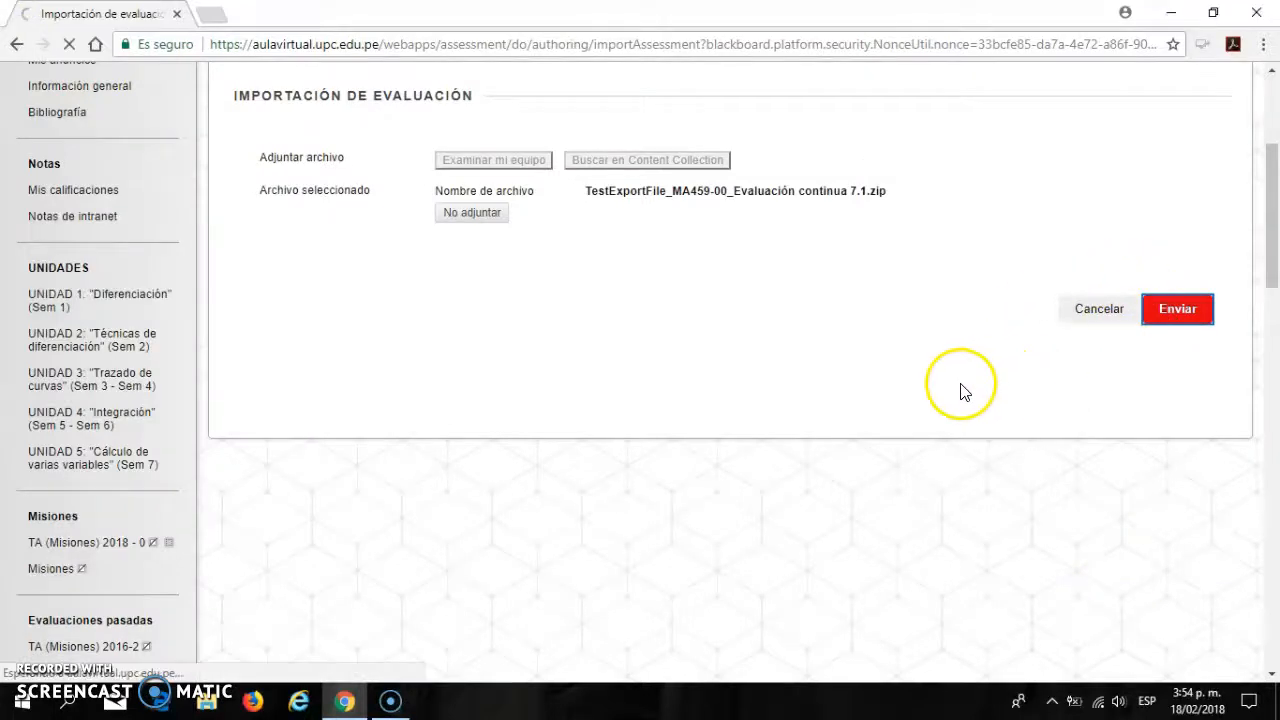
pyautogui.scroll(2, 1070, 360)
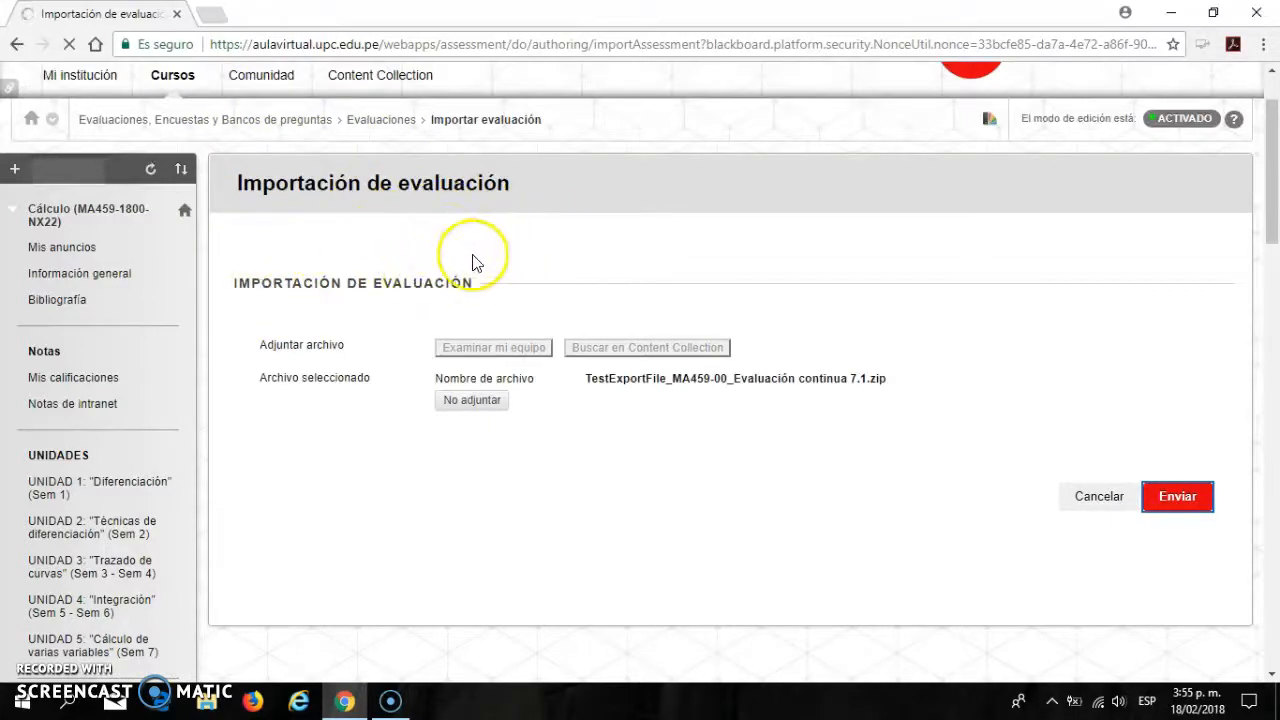
pyautogui.scroll(-3, 1049, 357)
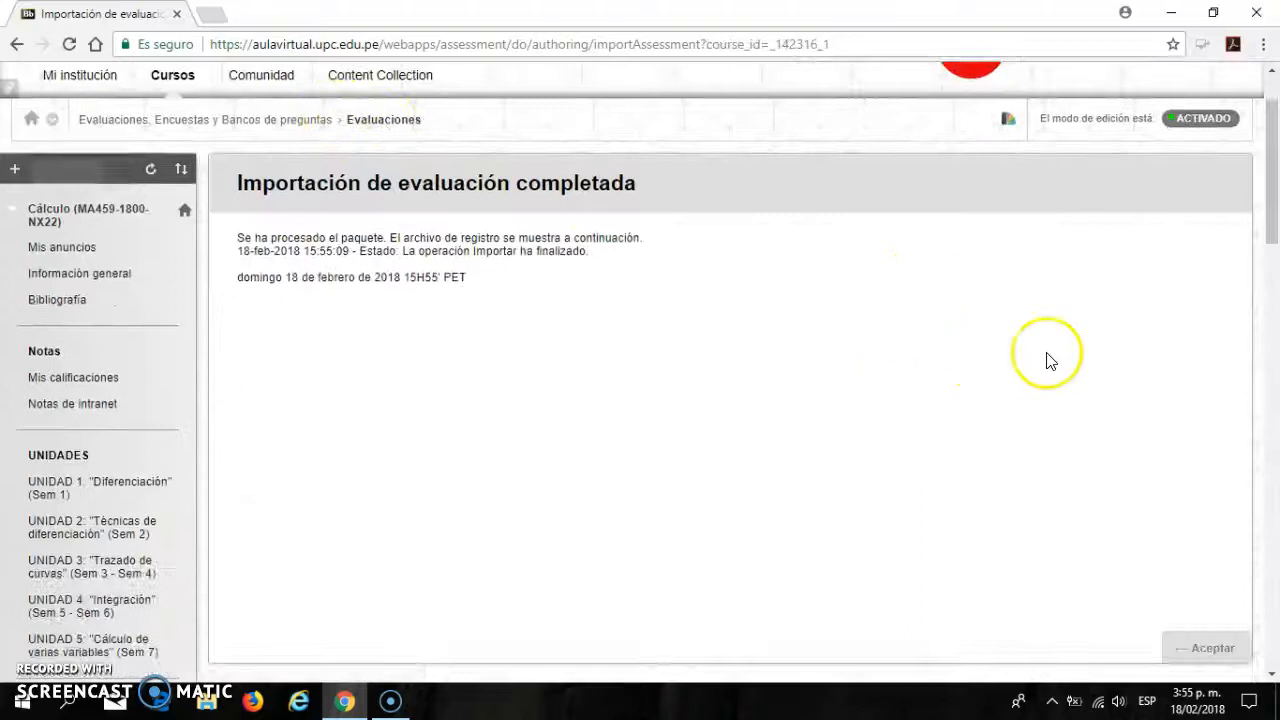
pyautogui.scroll(1, 1200, 560)
pyautogui.click(1203, 558)
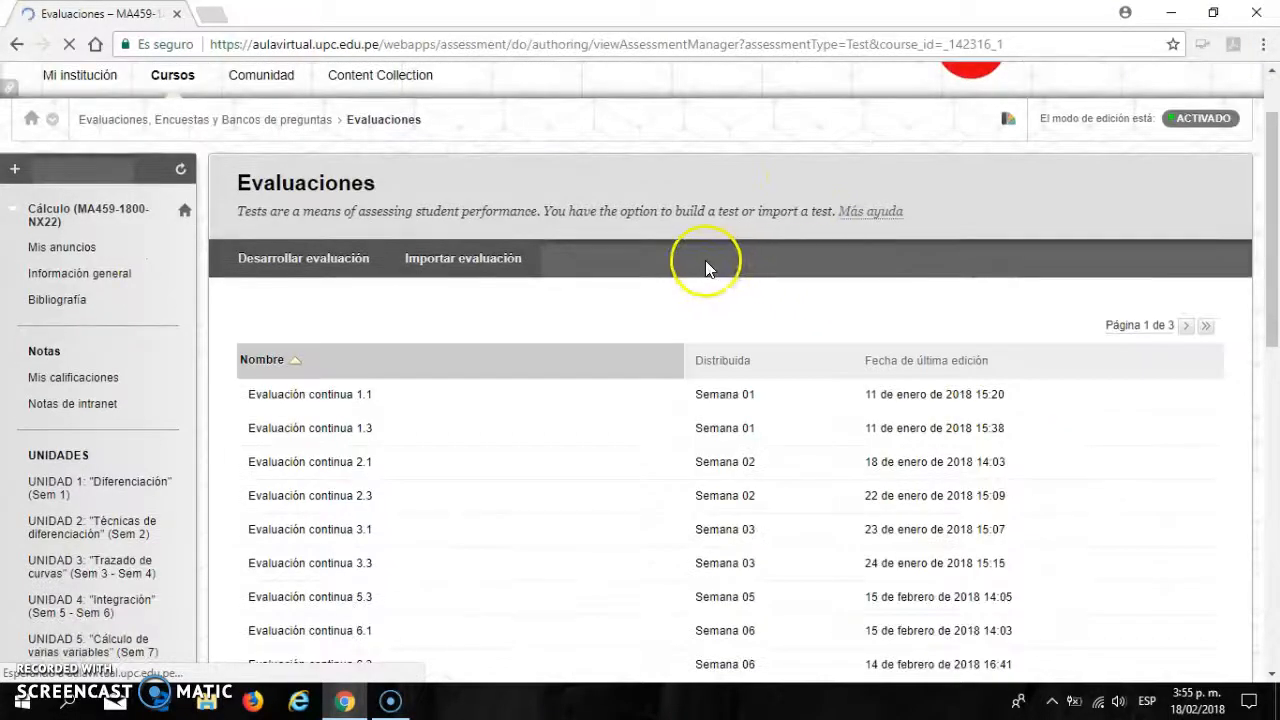
# - Check the updated evaluations list, then start another import and browse Mis contenidos in the Content Collection
pyautogui.scroll(-3, 715, 260)
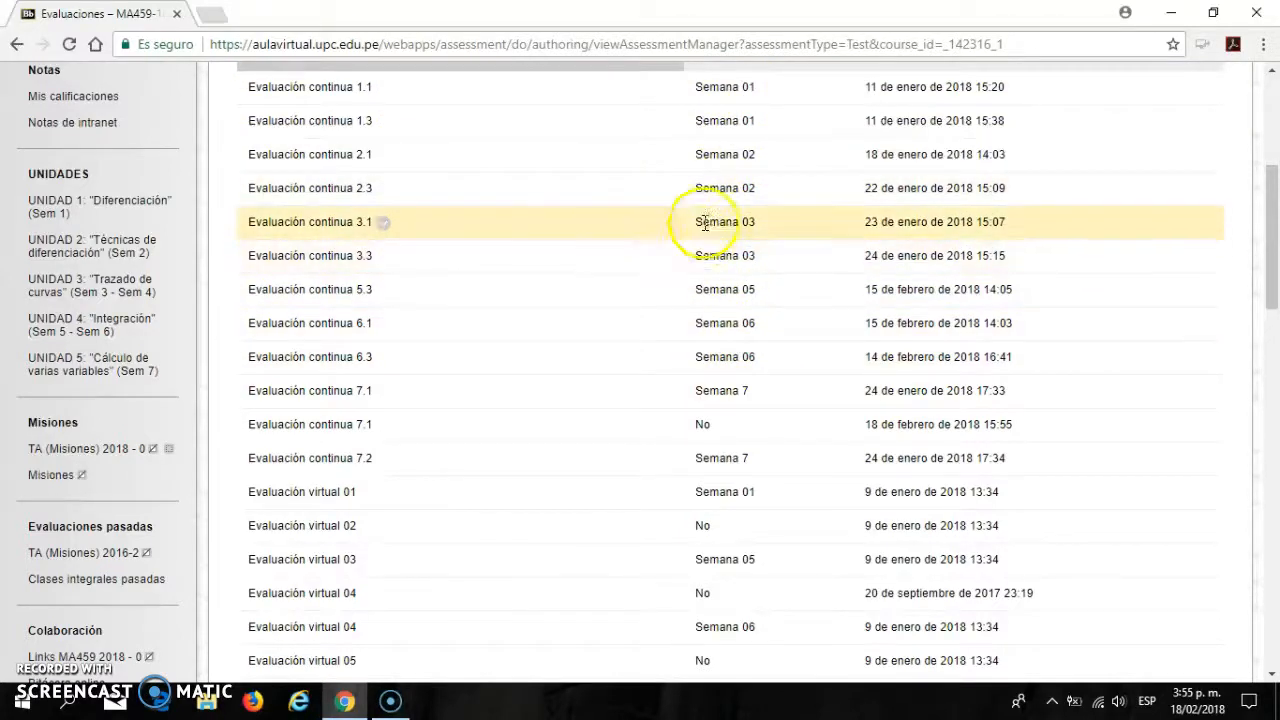
pyautogui.scroll(1, 700, 252)
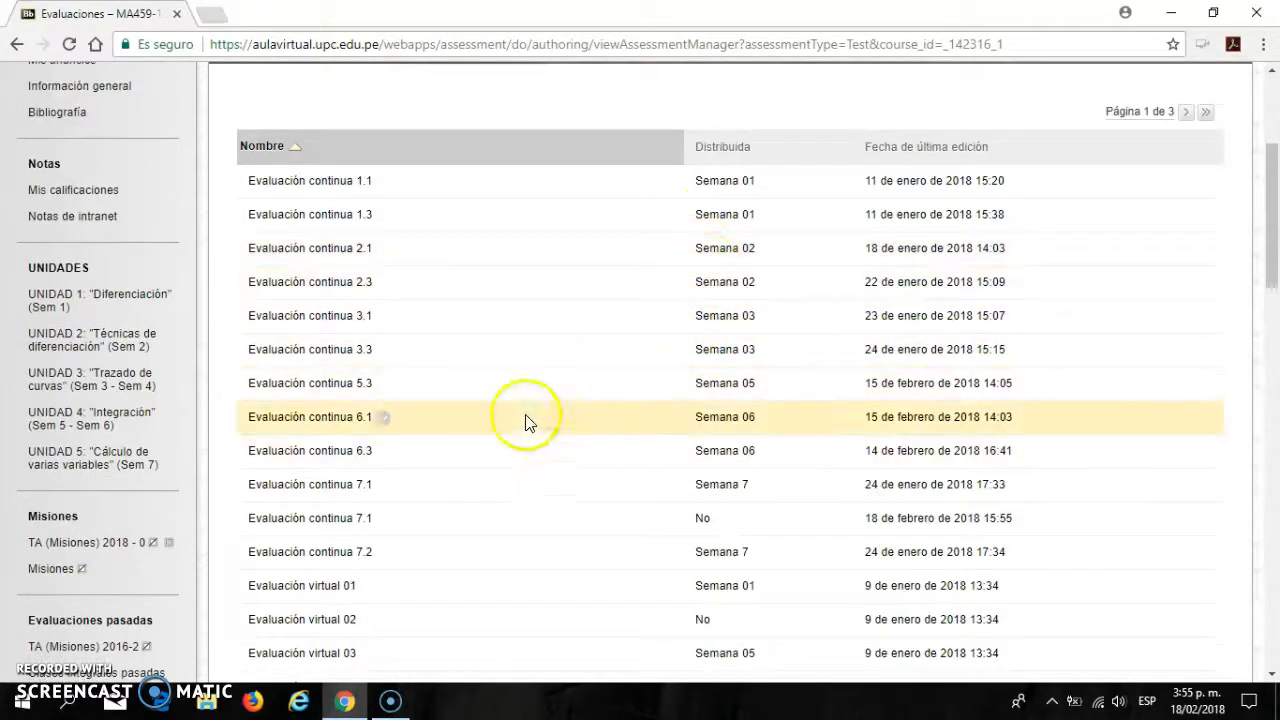
pyautogui.scroll(2, 409, 466)
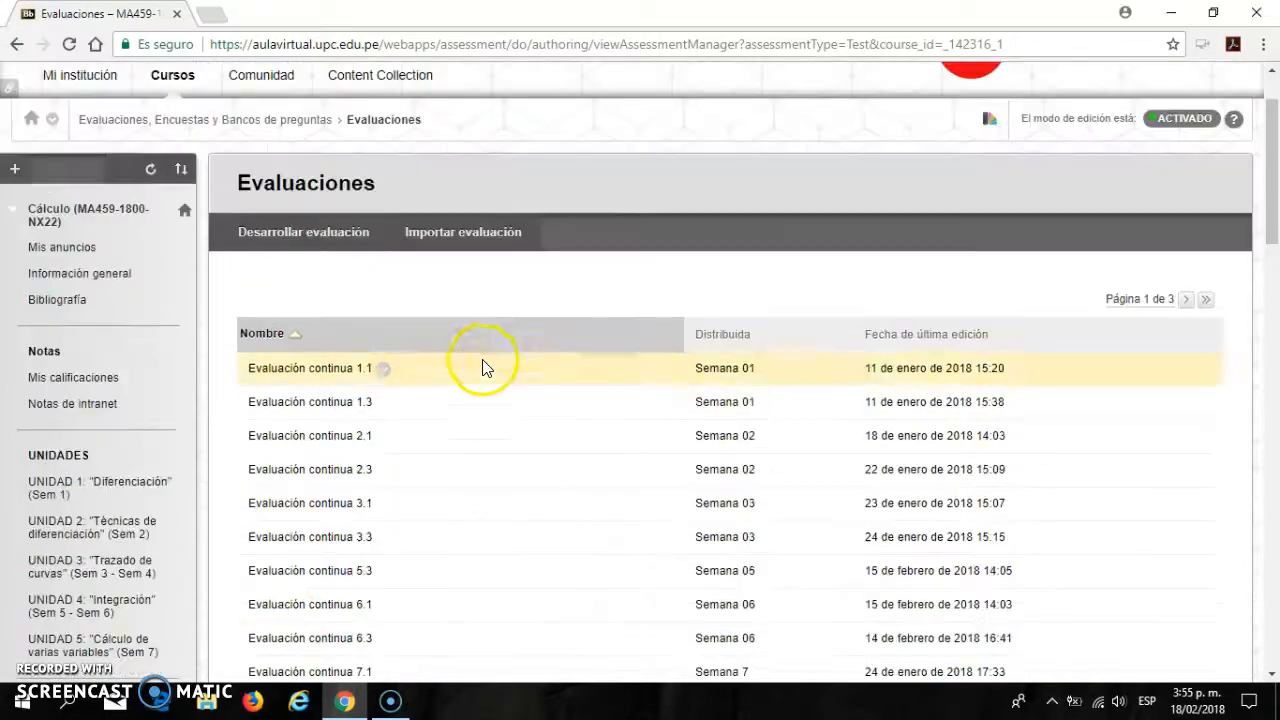
pyautogui.click(470, 247)
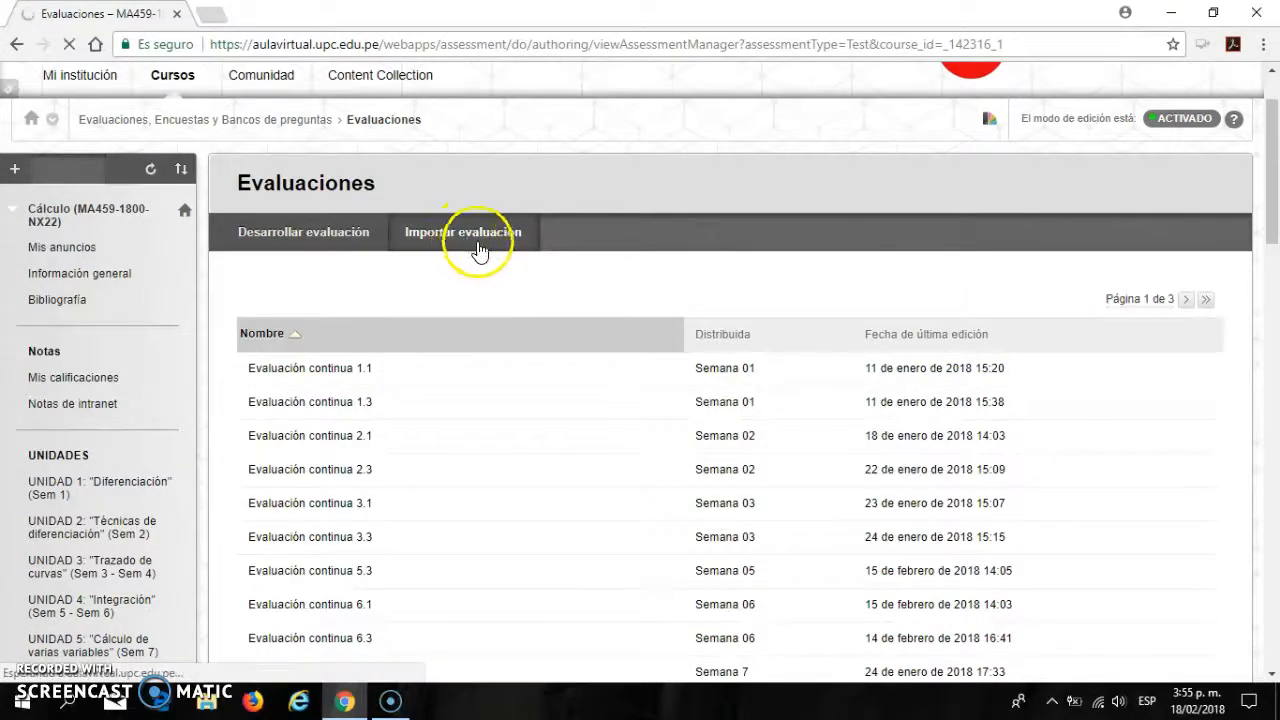
pyautogui.scroll(-2, 549, 249)
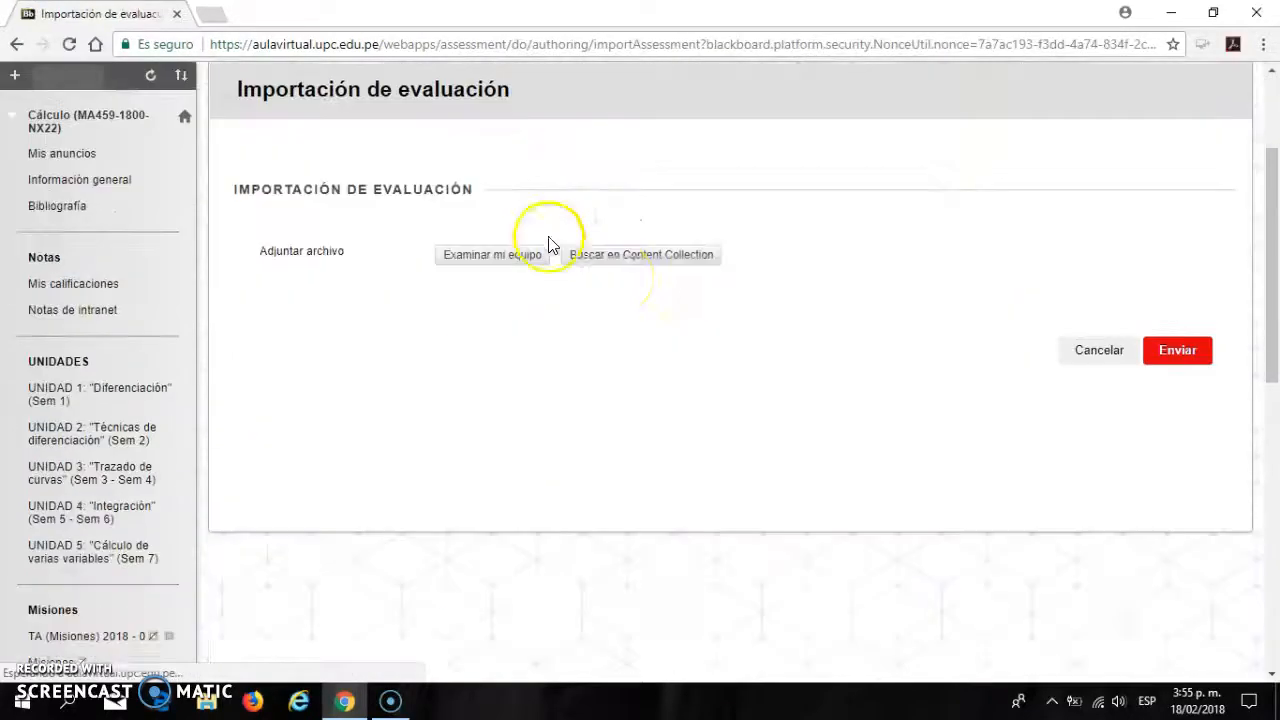
pyautogui.click(608, 256)
pyautogui.scroll(-5, 651, 286)
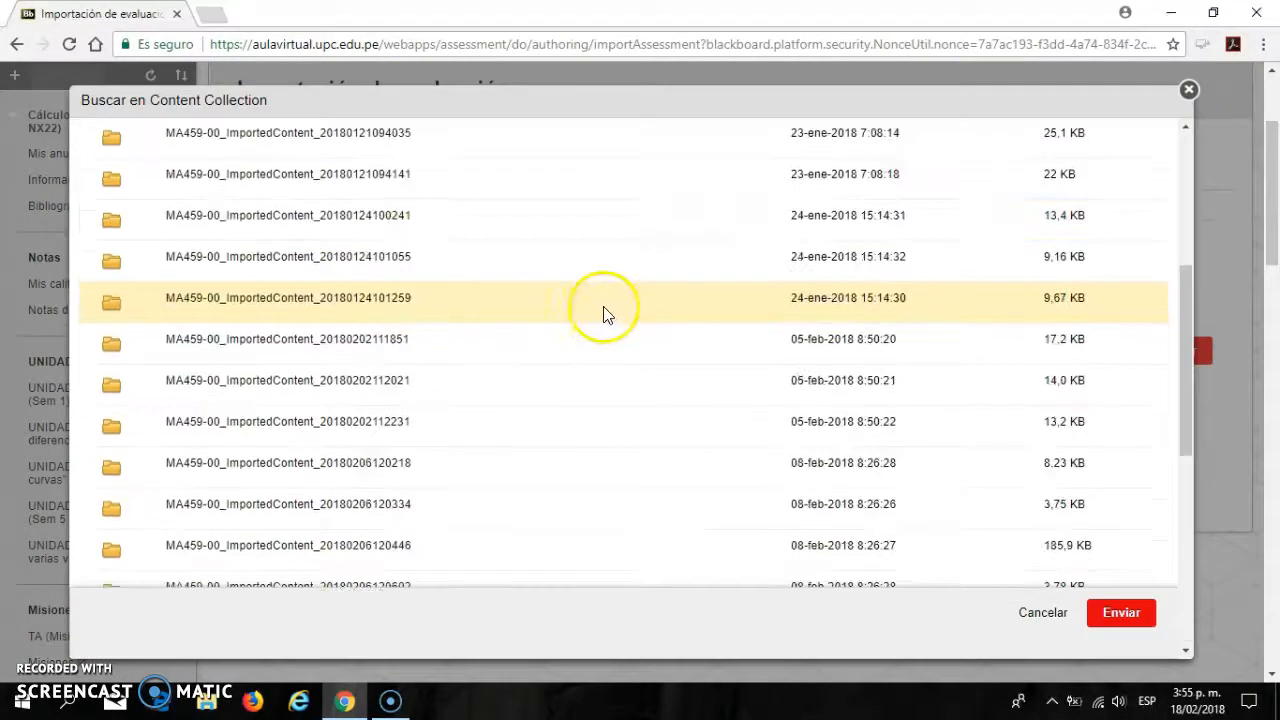
pyautogui.scroll(10, 728, 323)
pyautogui.moveTo(155, 146)
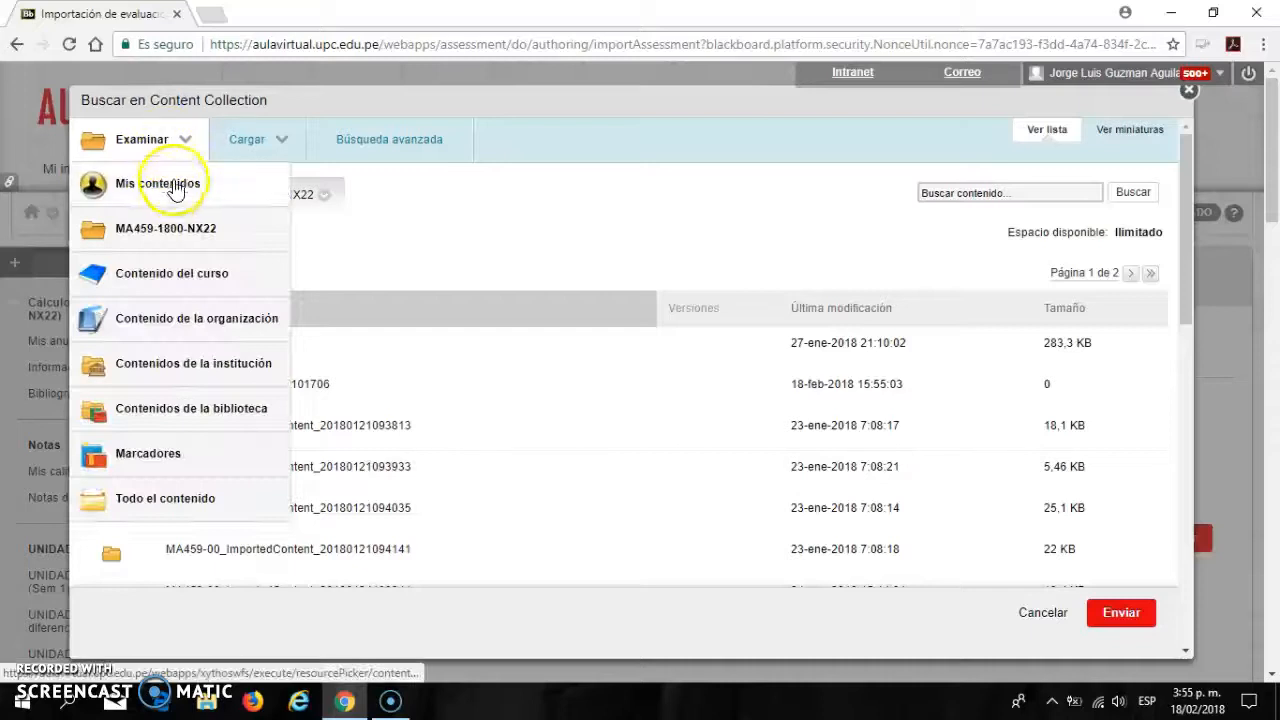
pyautogui.click(175, 186)
# - Show all files, import TestExportFile_MA459-00_Evaluación continua 7.2.zip and return to the evaluations list
pyautogui.scroll(-10, 1000, 403)
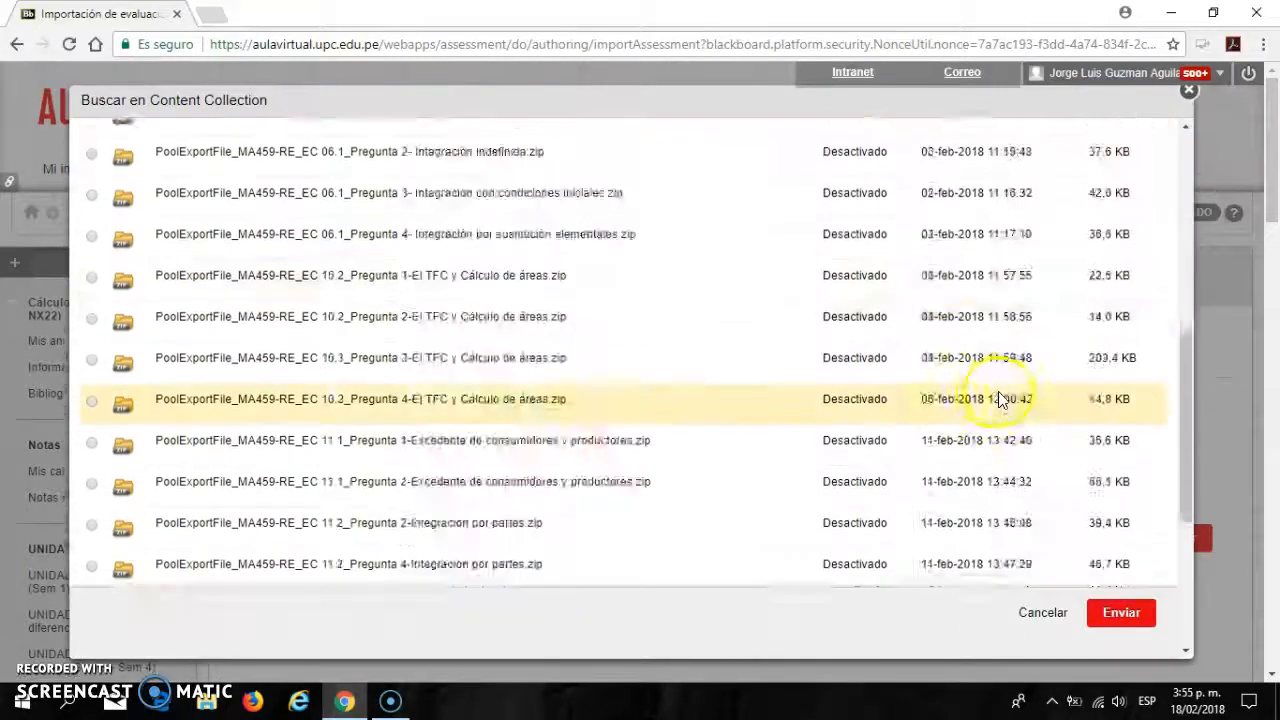
pyautogui.click(1005, 512)
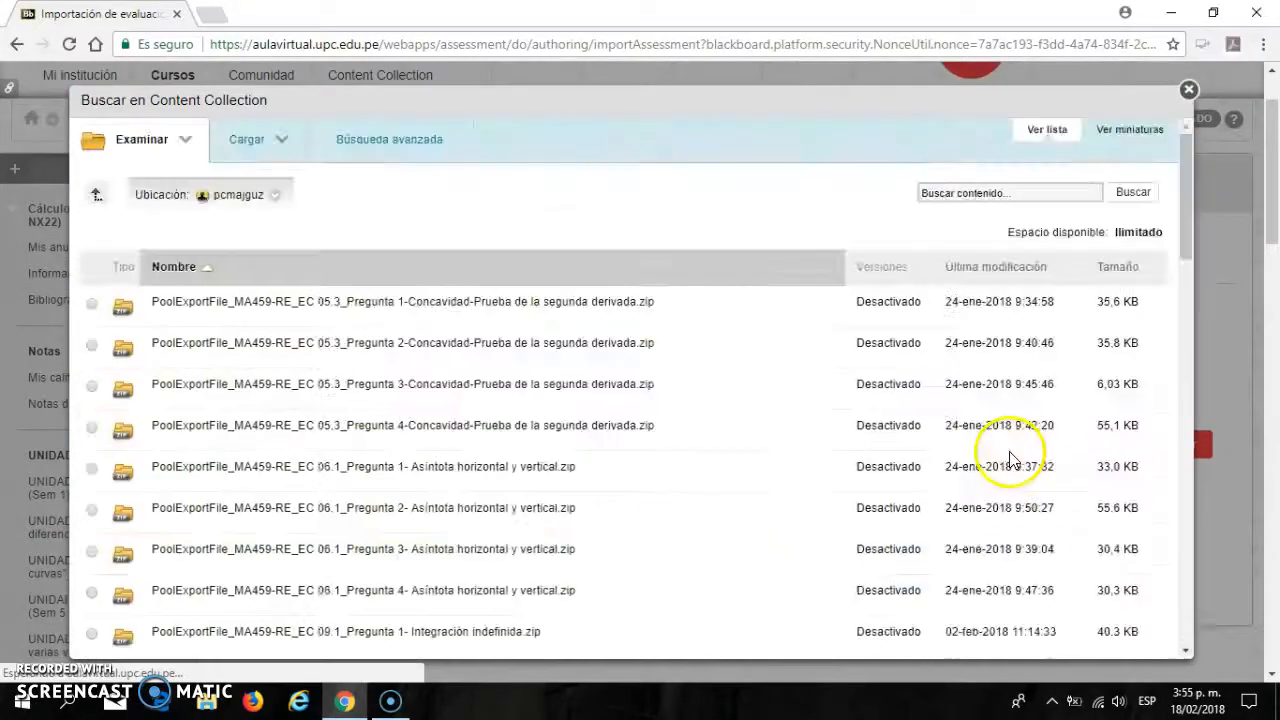
pyautogui.scroll(-3, 700, 410)
pyautogui.scroll(-10, 700, 410)
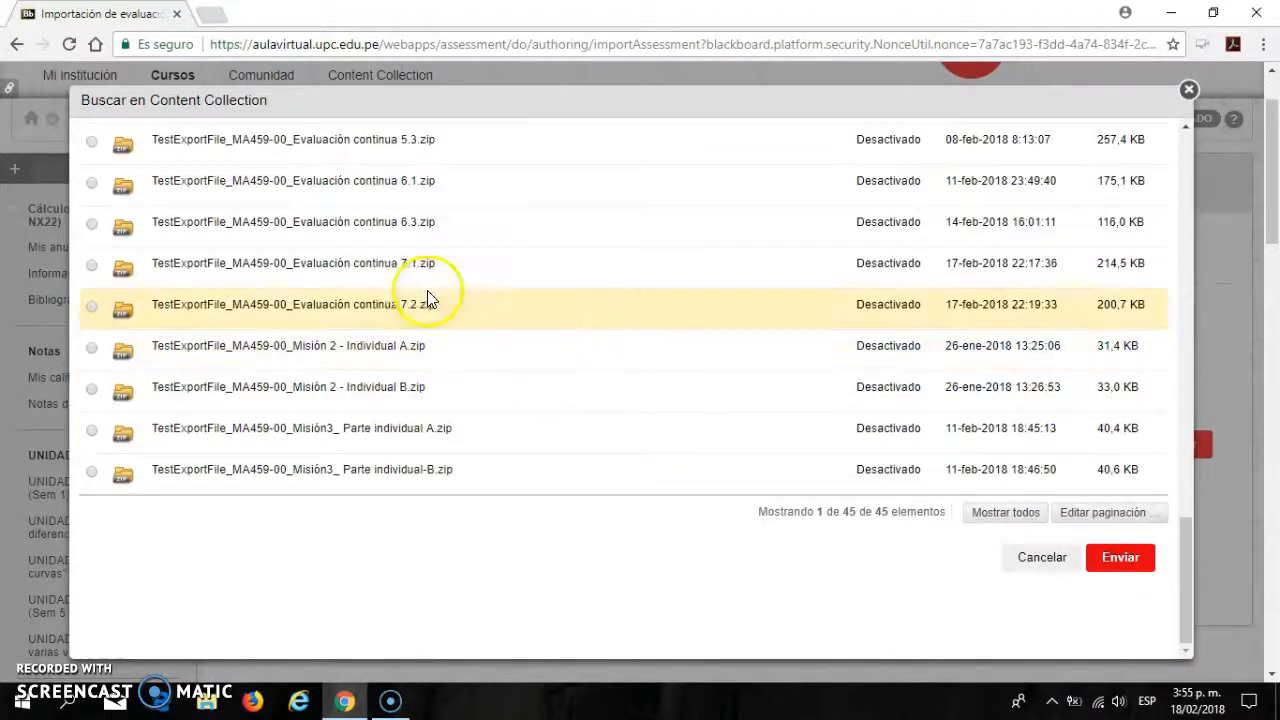
pyautogui.click(91, 308)
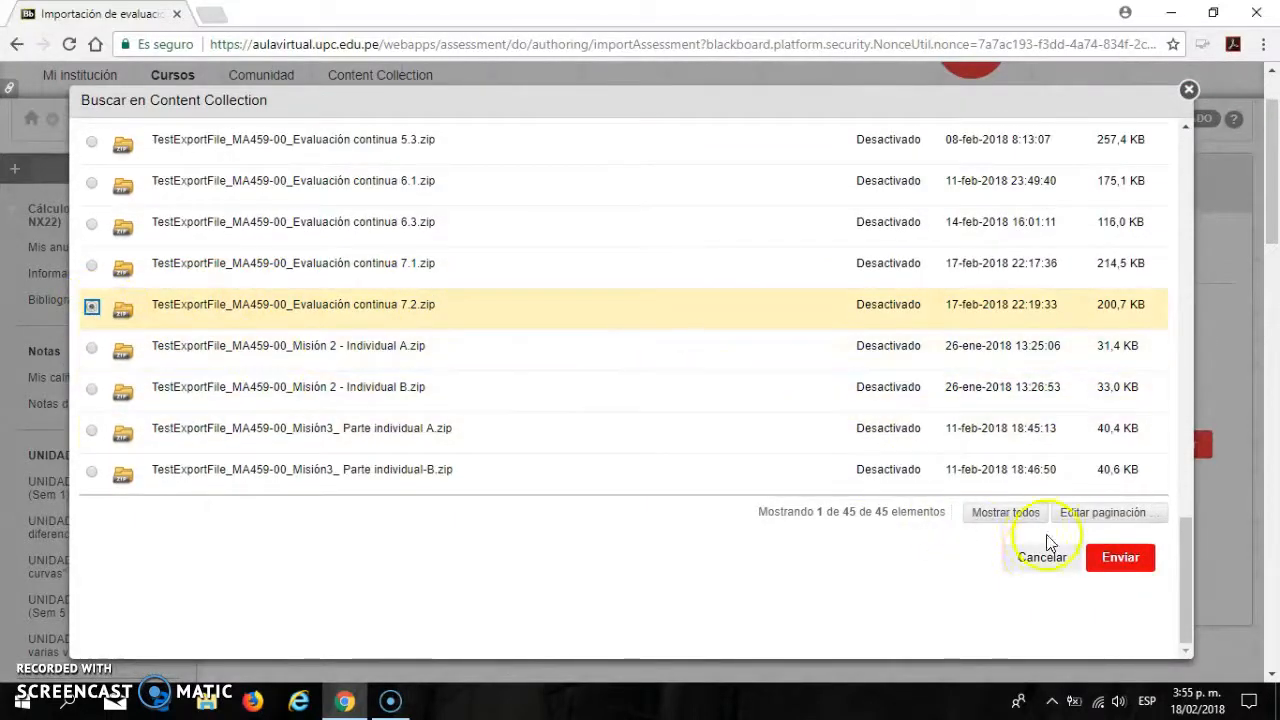
pyautogui.click(1113, 557)
pyautogui.click(1172, 500)
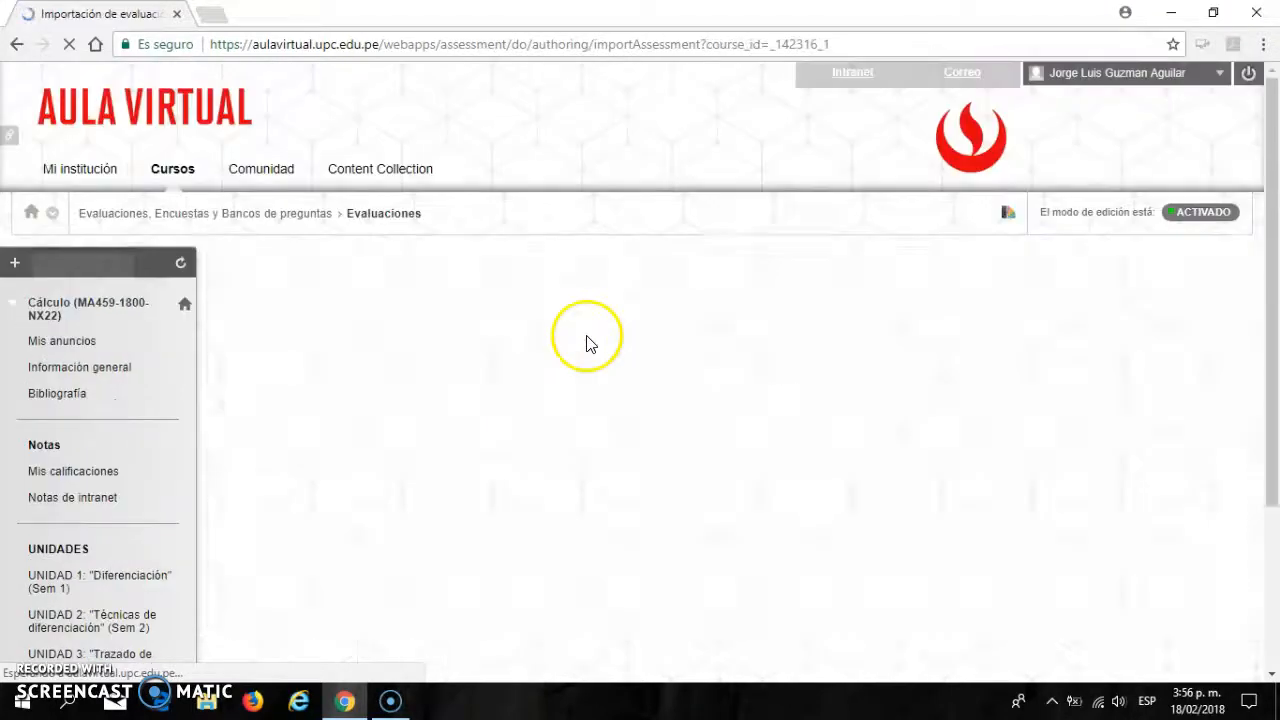
pyautogui.scroll(-2, 893, 416)
pyautogui.click(1197, 562)
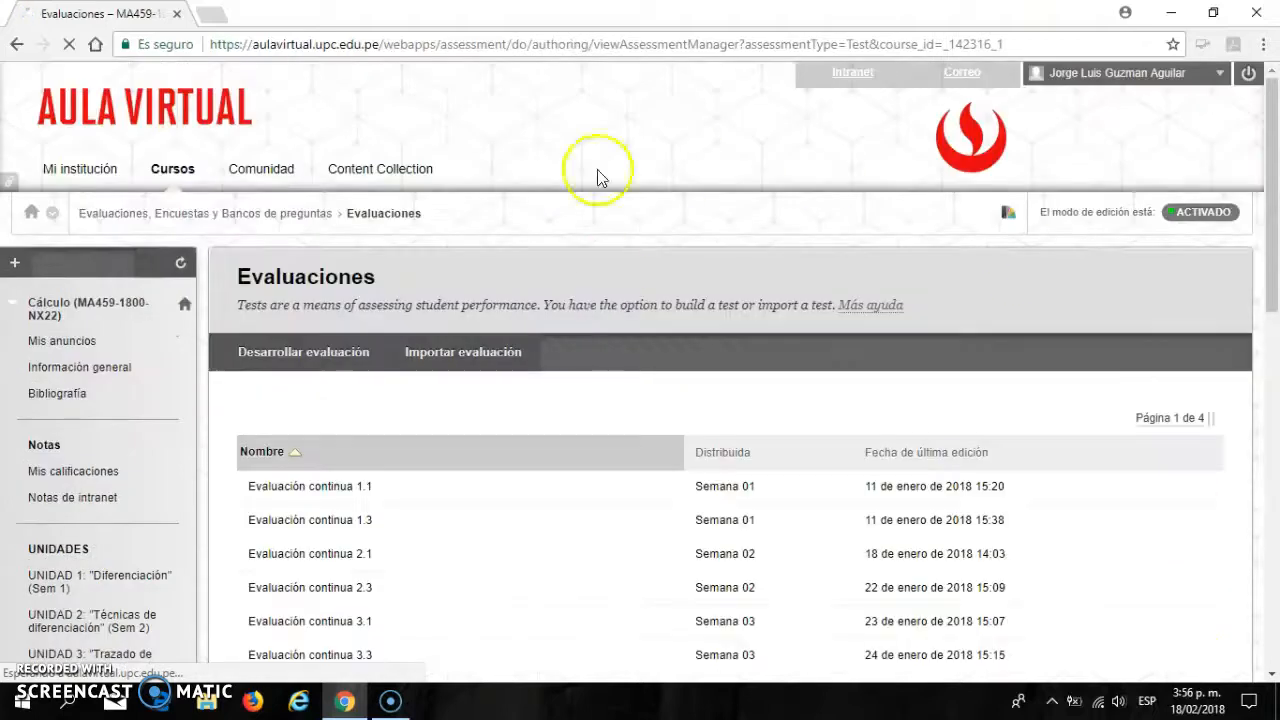
# - Open the Evaluación continua 7.1 distributed in Semana 7 for editing
pyautogui.scroll(-2, 620, 283)
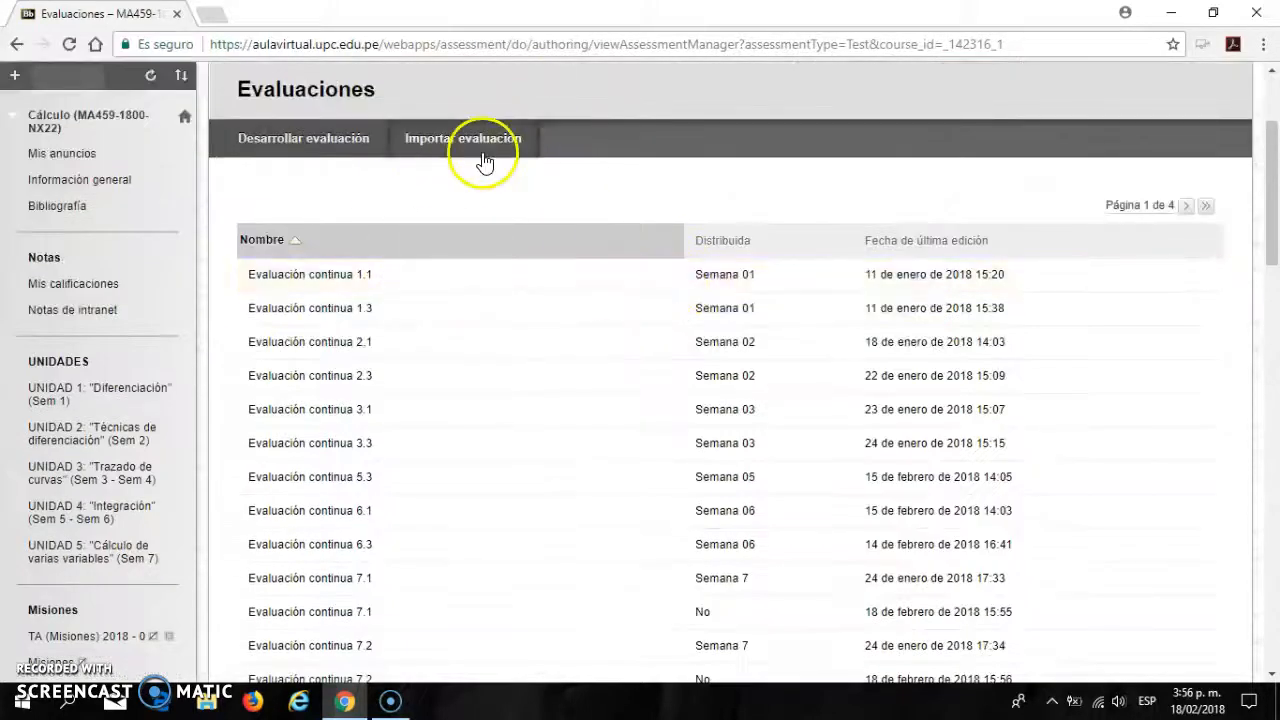
pyautogui.scroll(-1, 466, 194)
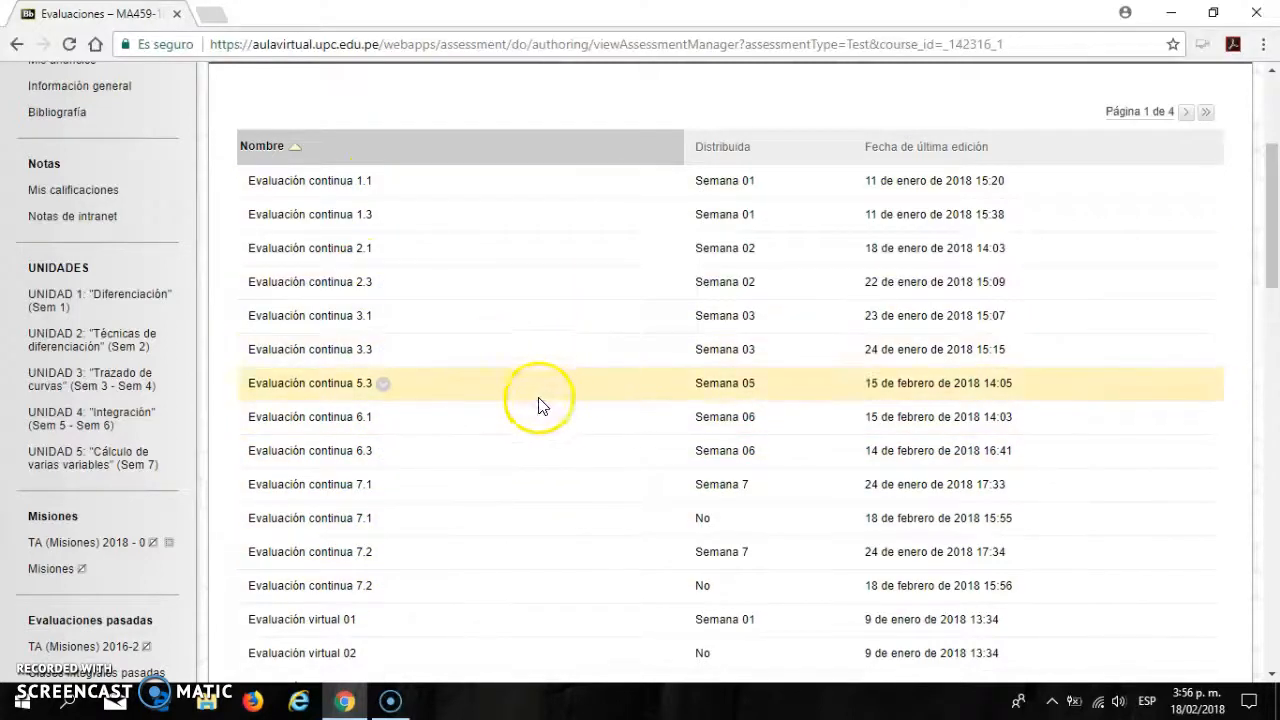
pyautogui.click(385, 489)
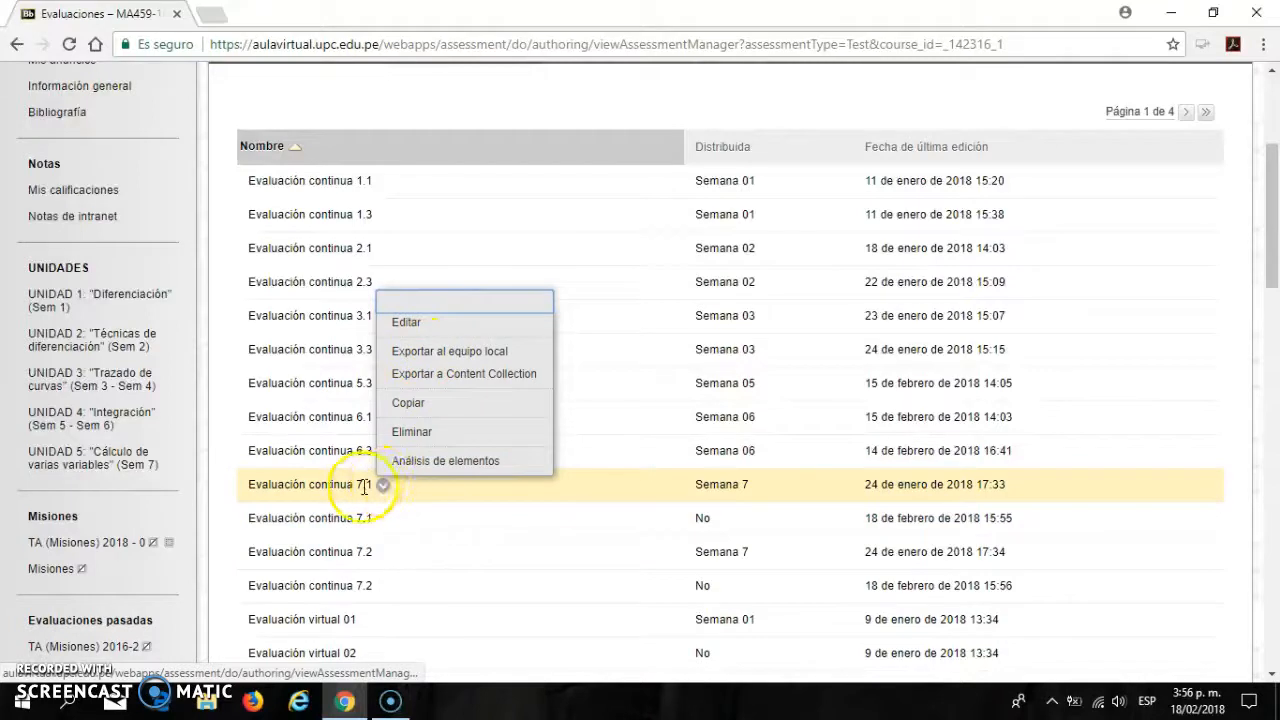
pyautogui.click(449, 324)
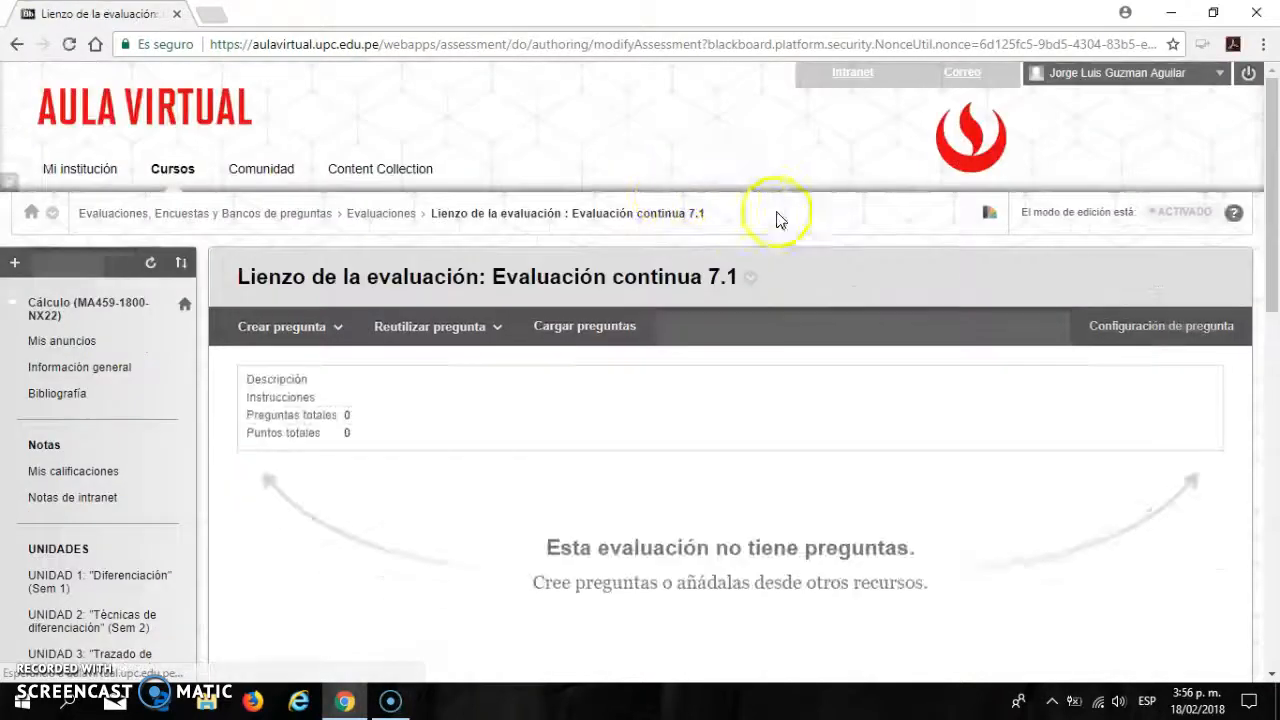
pyautogui.scroll(-1, 780, 220)
# - Add a question set with all questions from bank (Importado) EC 13.2_Pregunta 1- Derivadas parciales de orden superior y Regla de la cadena
pyautogui.click(429, 236)
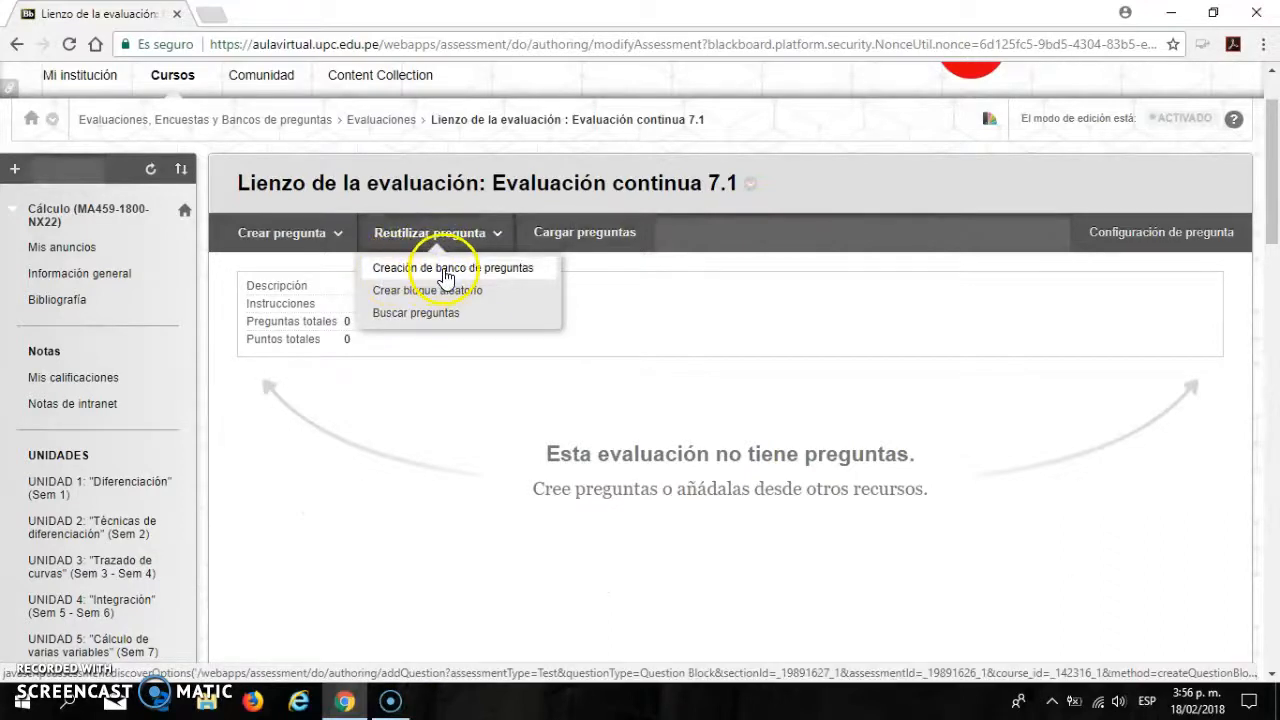
pyautogui.click(447, 277)
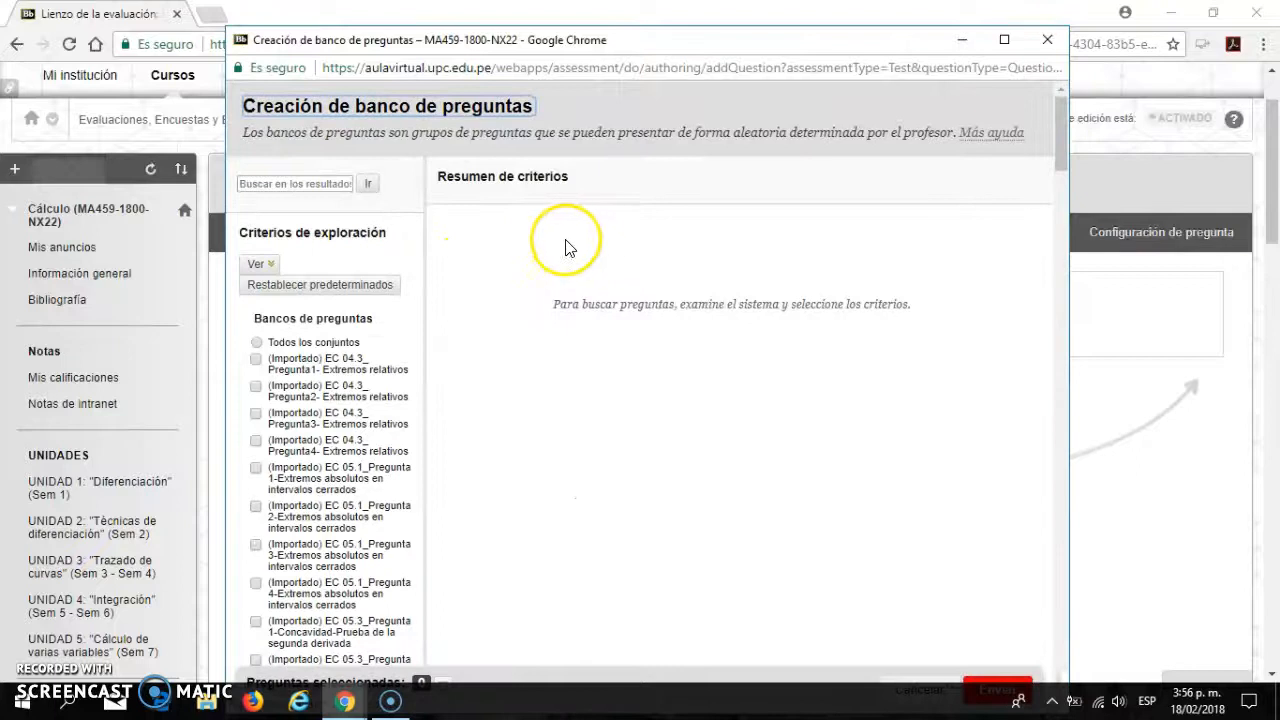
pyautogui.scroll(-10, 410, 262)
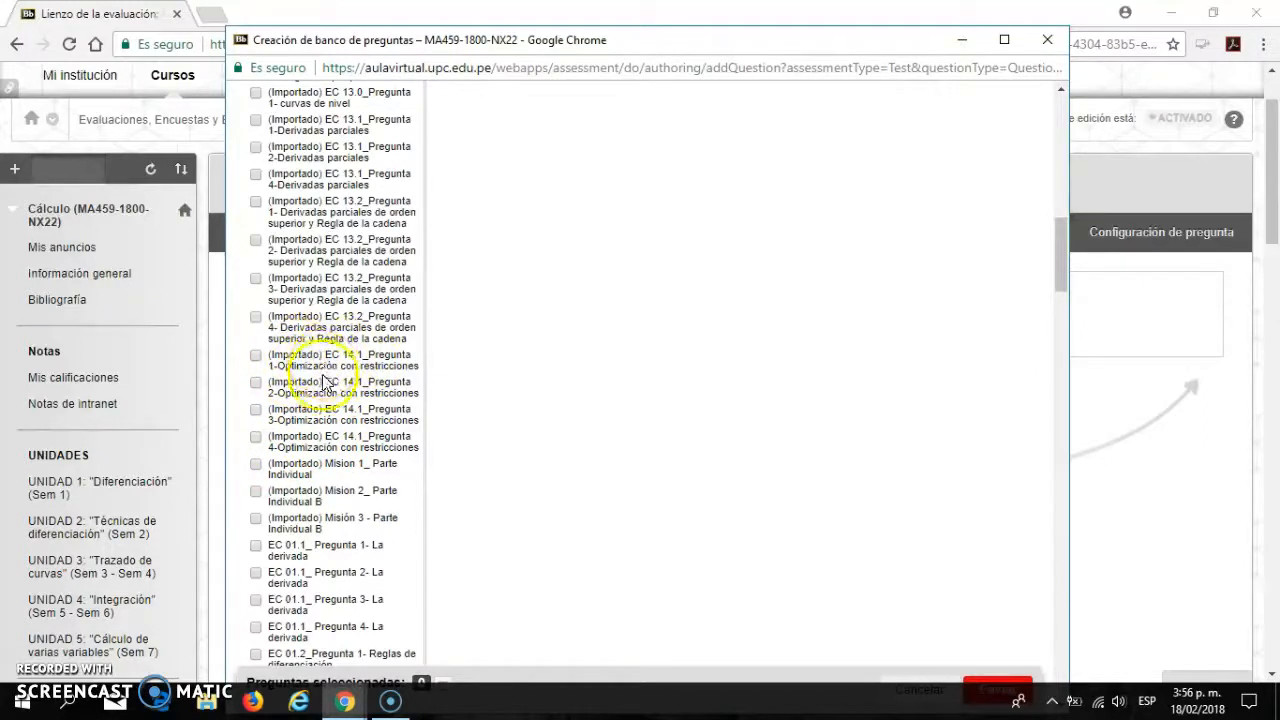
pyautogui.scroll(1, 322, 383)
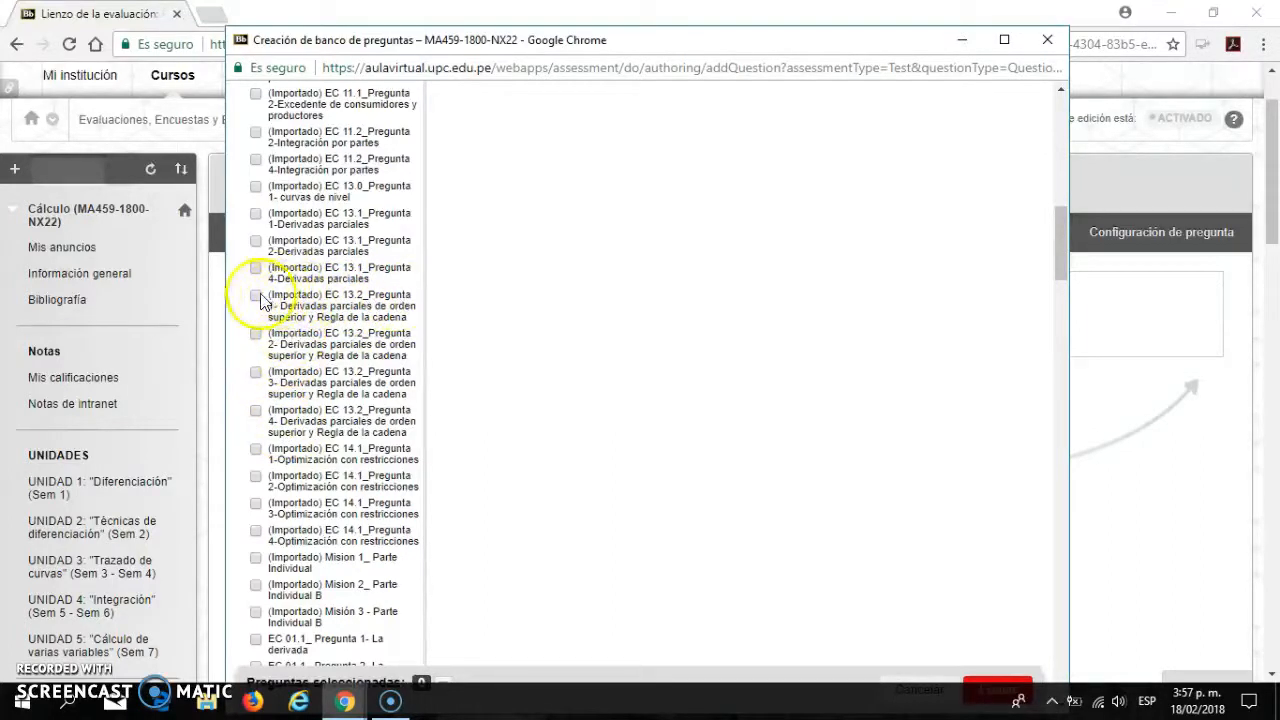
pyautogui.scroll(7, 436, 354)
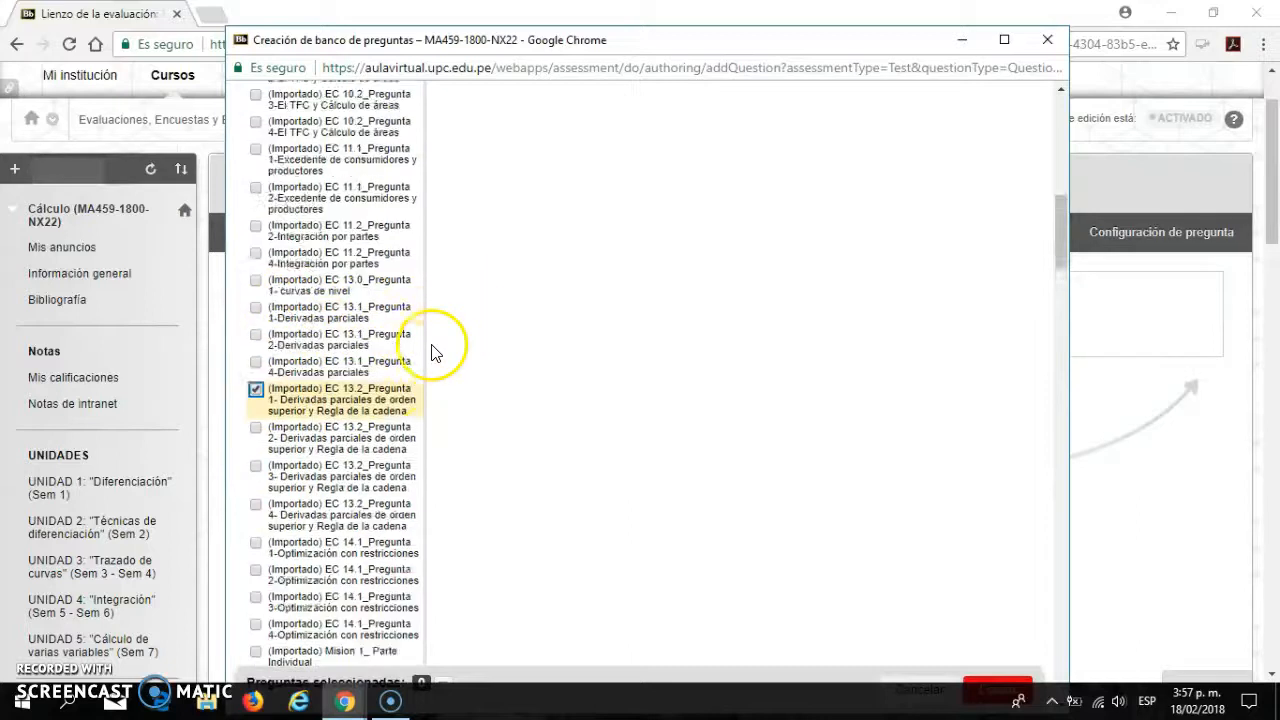
pyautogui.scroll(2, 451, 330)
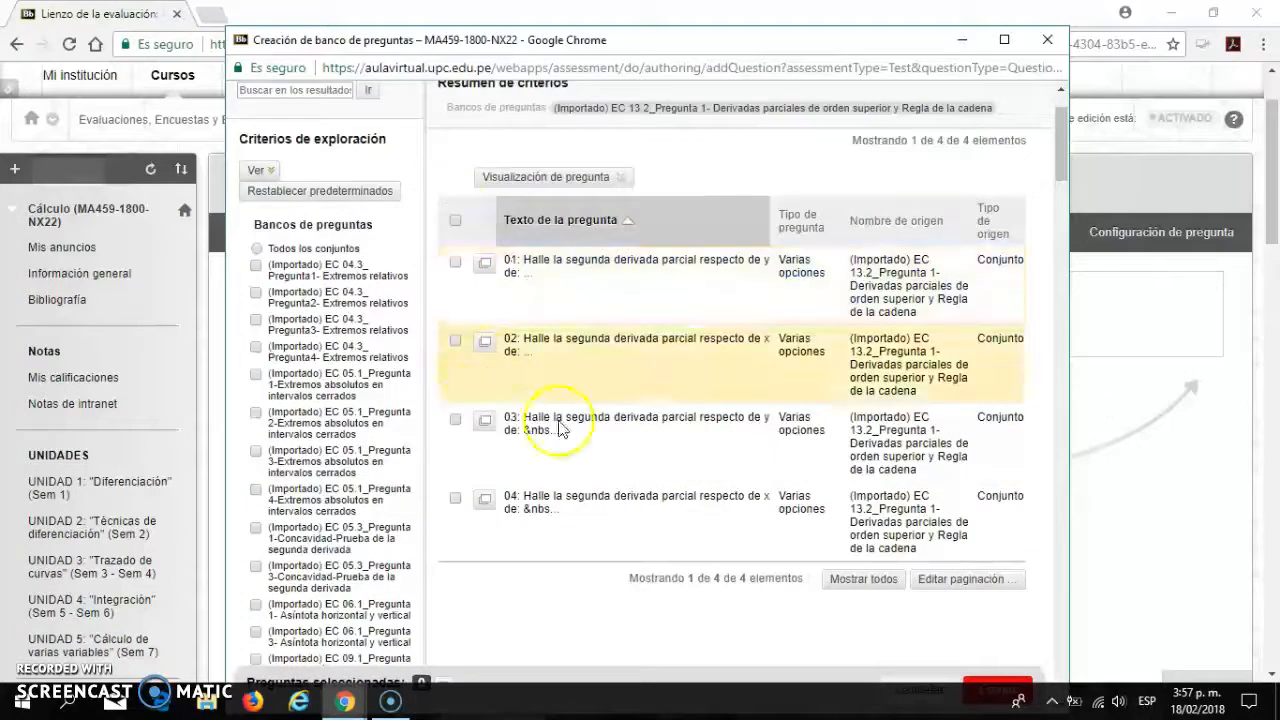
pyautogui.click(455, 220)
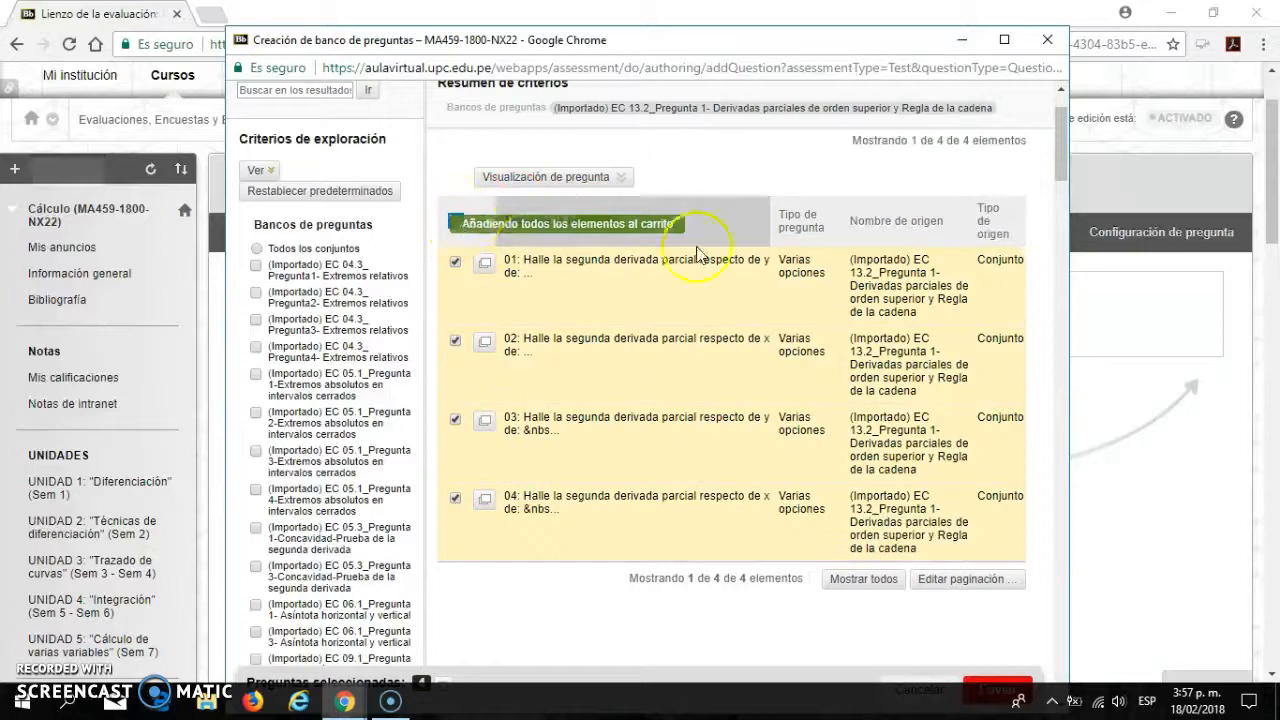
pyautogui.scroll(-1, 900, 580)
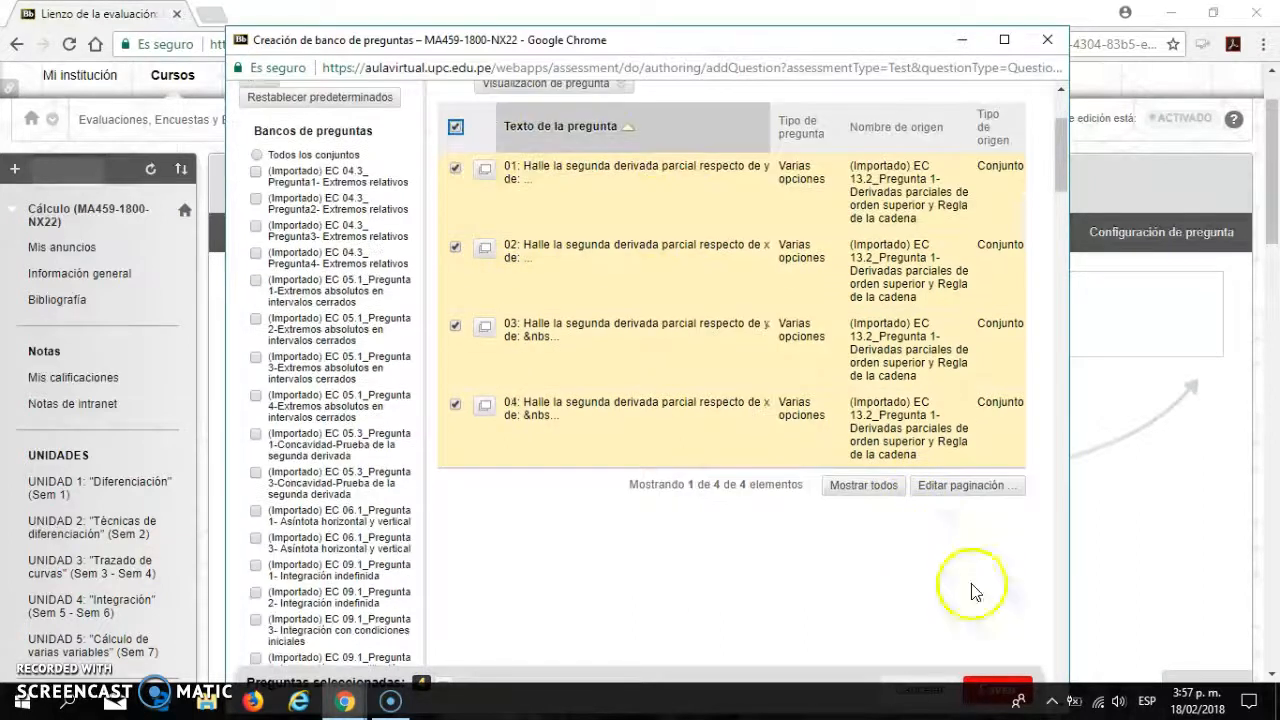
pyautogui.click(1010, 686)
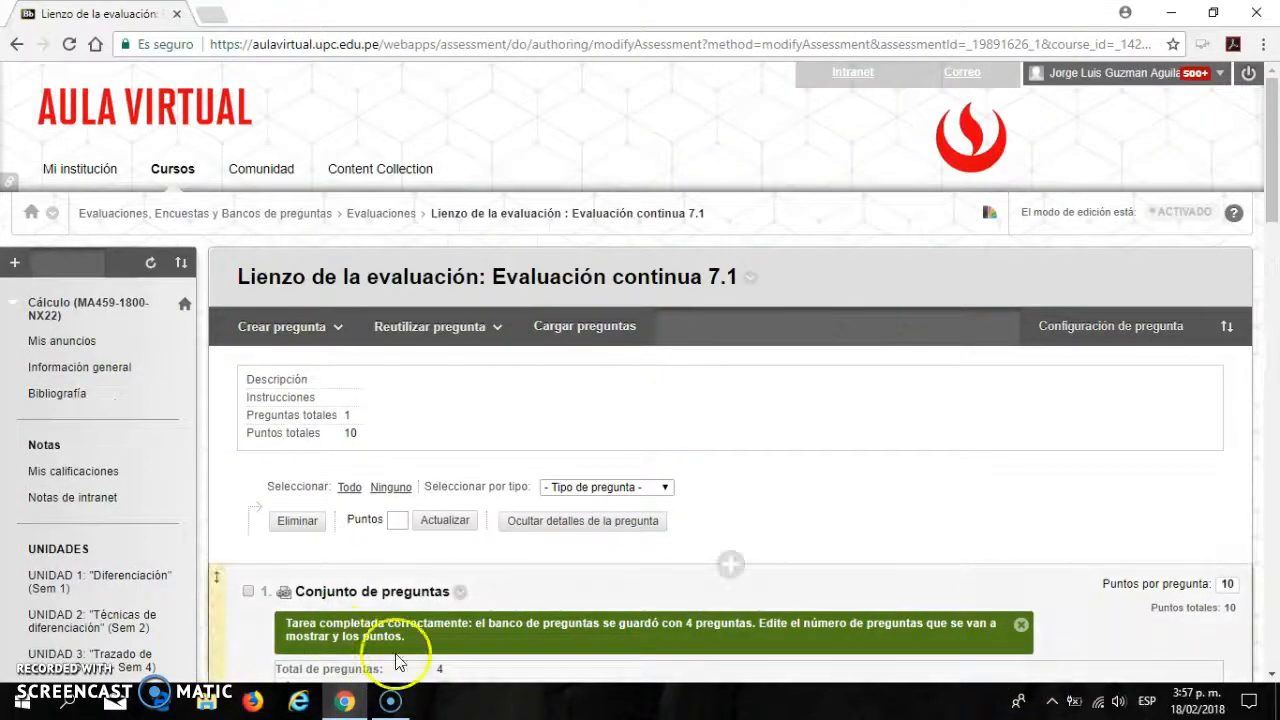
# - Add a question set with all questions from bank (Importado) EC 13.2_Pregunta 2- Derivadas parciales de orden superior y Regla de la cadena
pyautogui.click(426, 327)
pyautogui.click(420, 362)
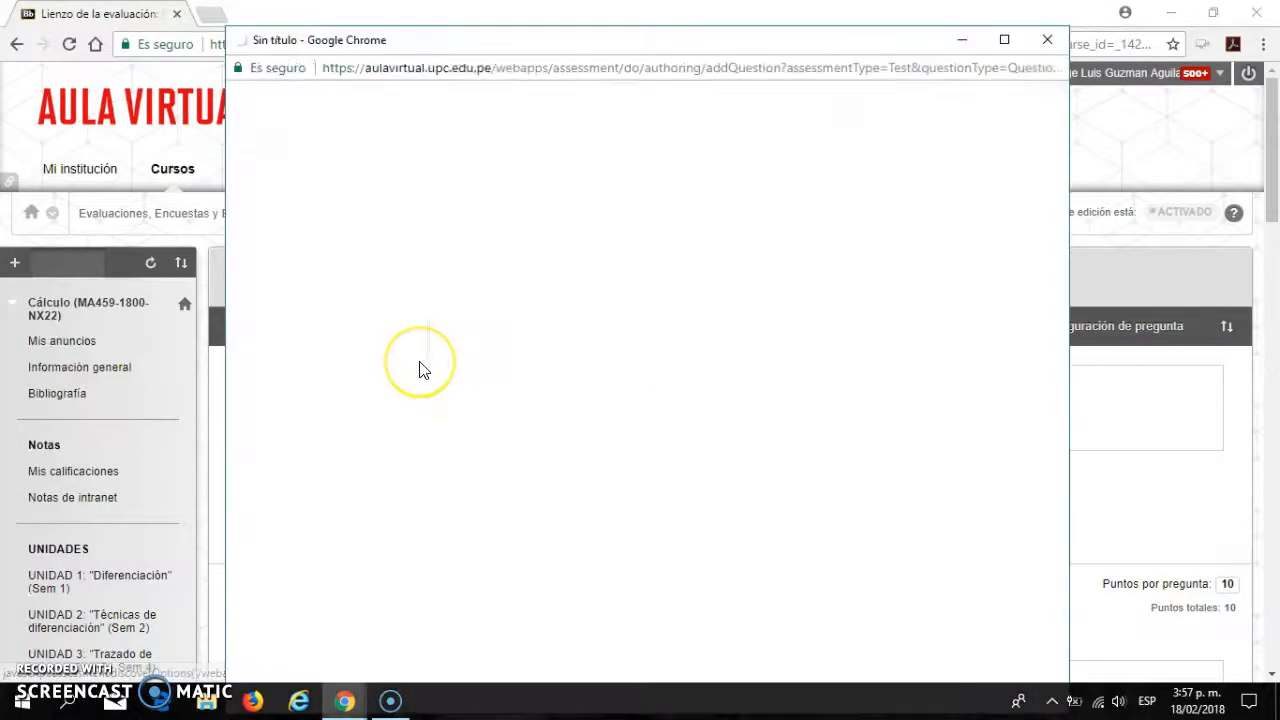
pyautogui.scroll(-10, 310, 380)
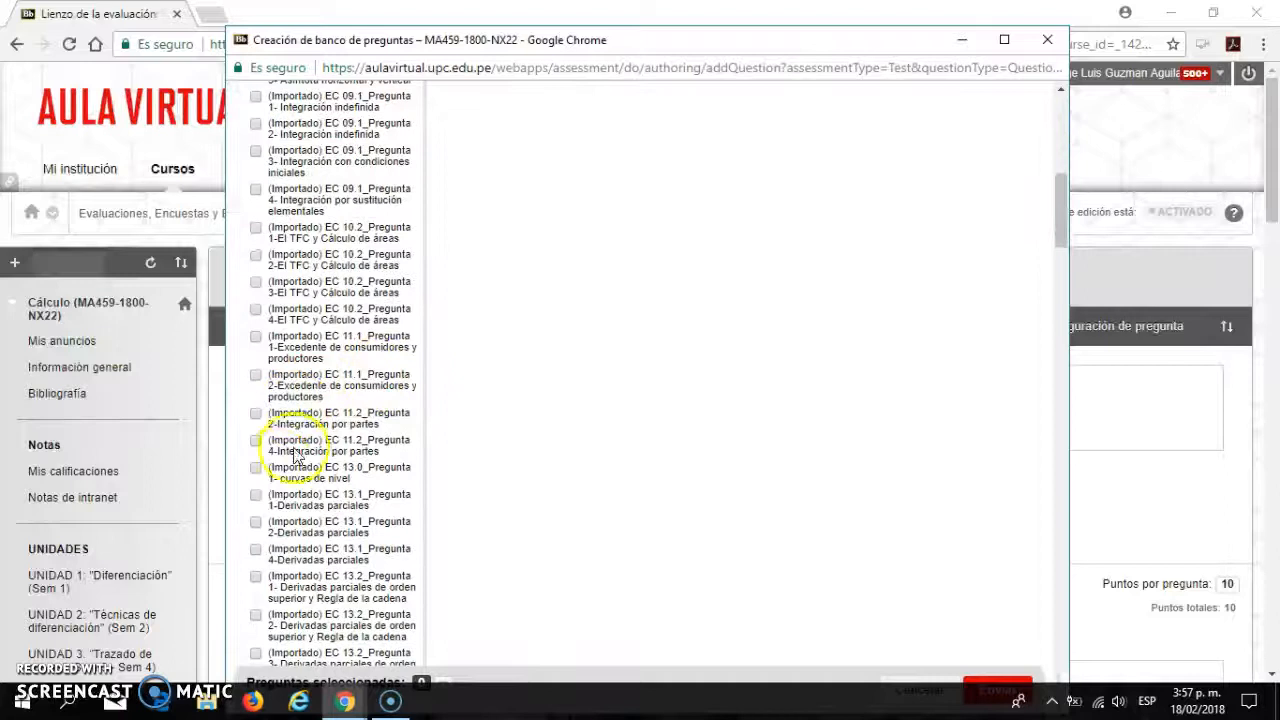
pyautogui.scroll(-5, 273, 492)
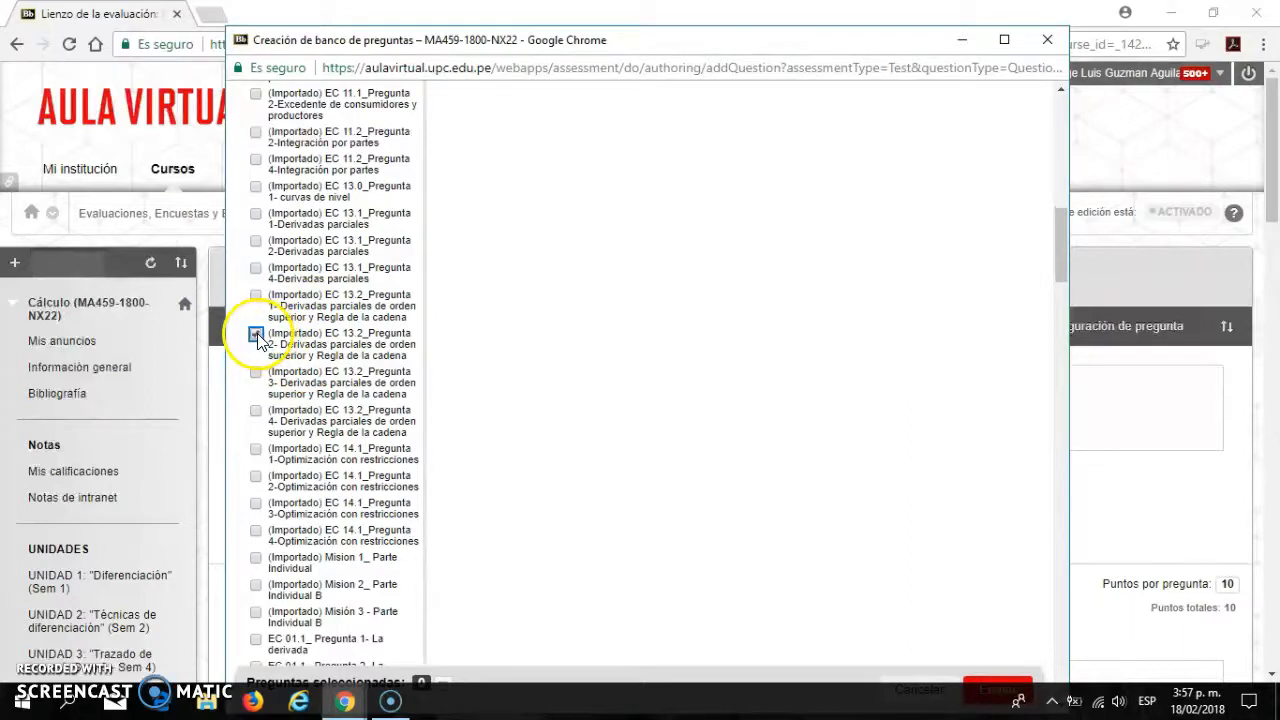
pyautogui.scroll(1, 373, 345)
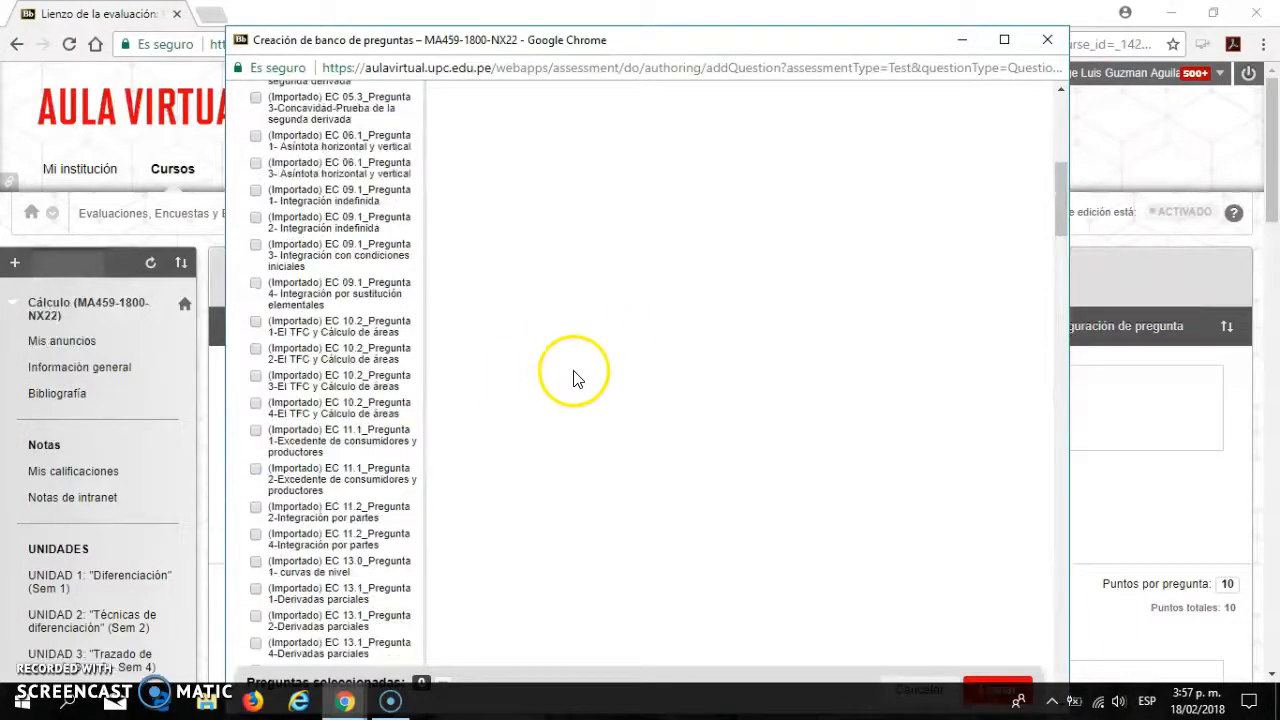
pyautogui.click(455, 126)
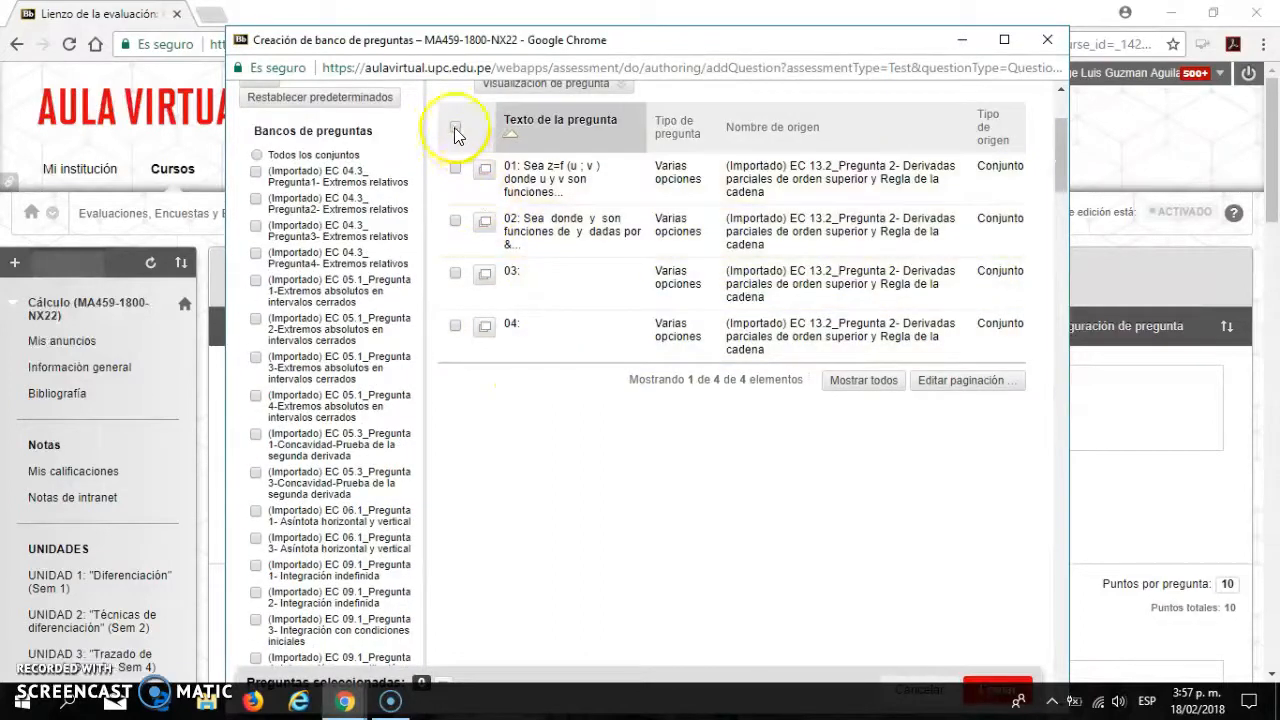
pyautogui.click(990, 686)
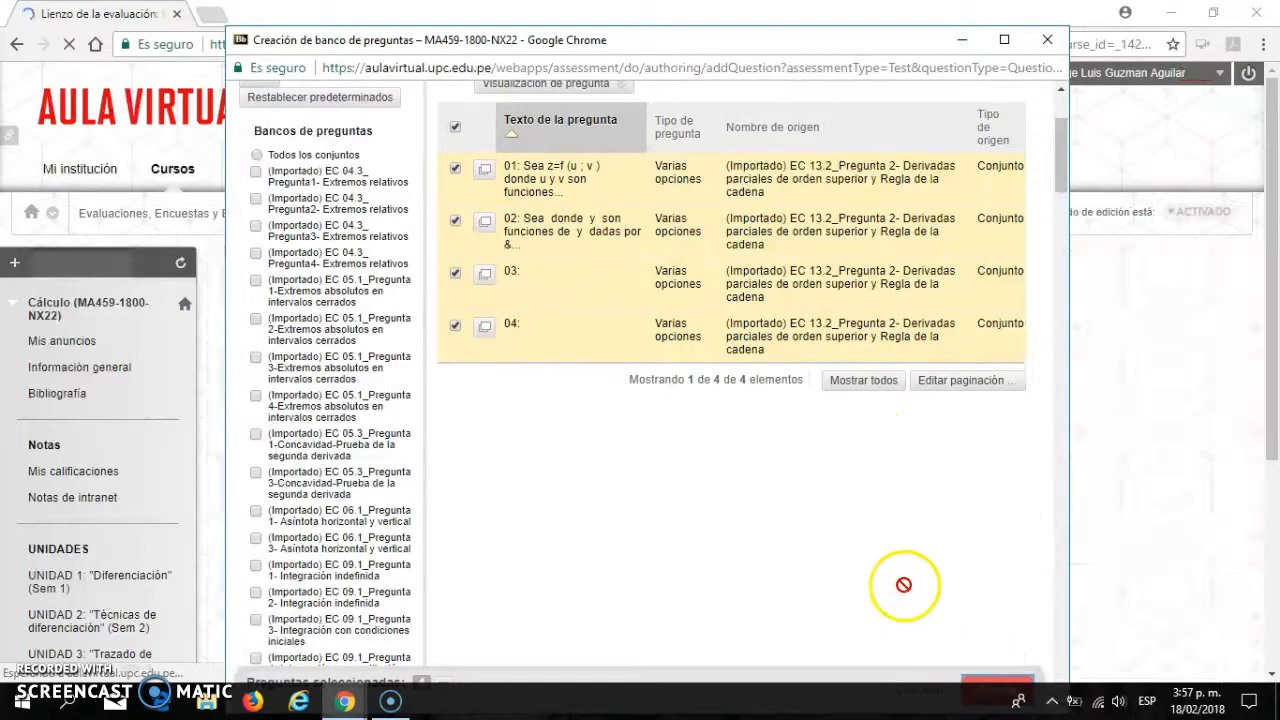
# - Add a question set with all questions from bank (Importado) EC 13.2_Pregunta 3- Derivadas parciales de orden superior y Regla de la cadena
pyautogui.scroll(-4, 651, 441)
pyautogui.scroll(2, 522, 398)
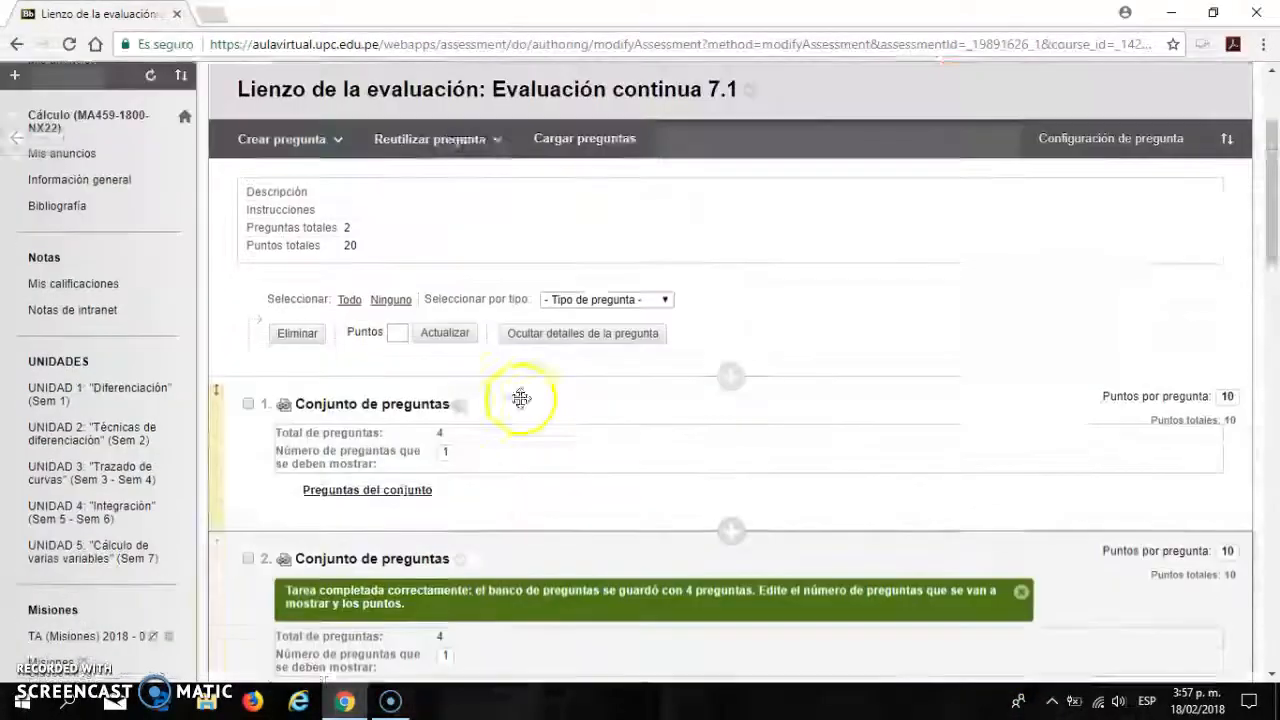
pyautogui.scroll(1, 521, 398)
pyautogui.click(468, 234)
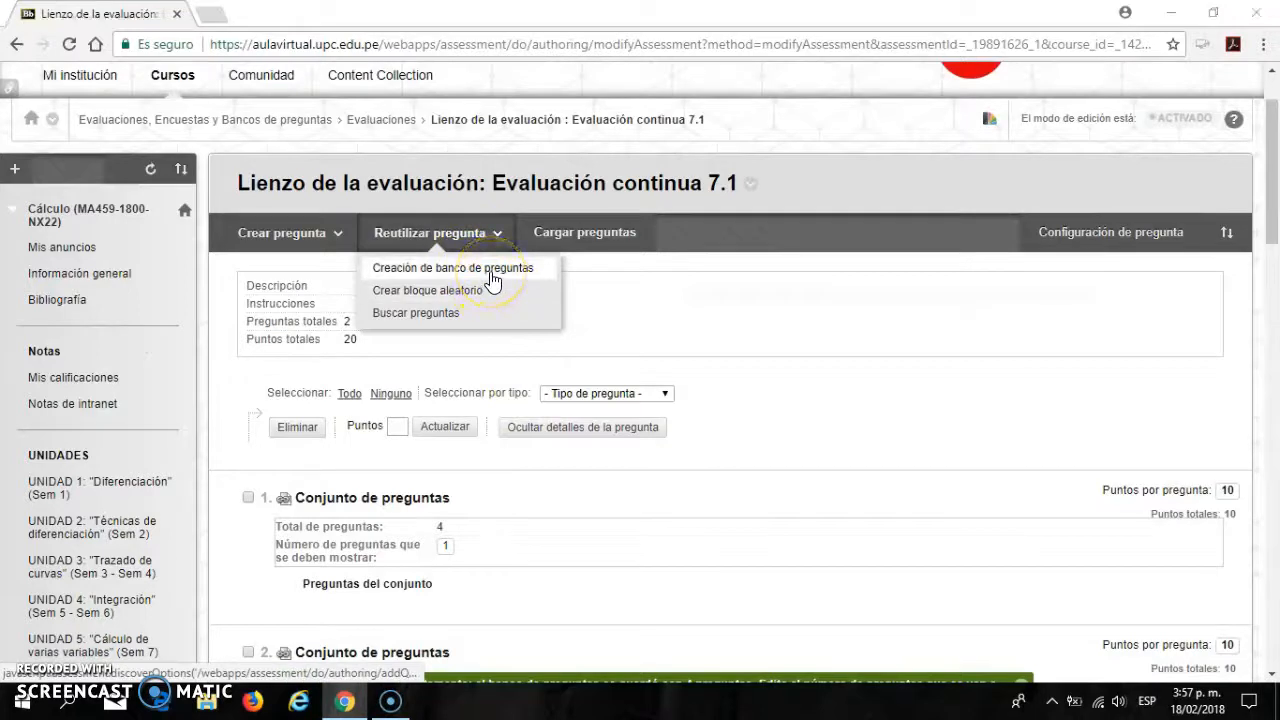
pyautogui.click(492, 280)
pyautogui.scroll(-10, 337, 371)
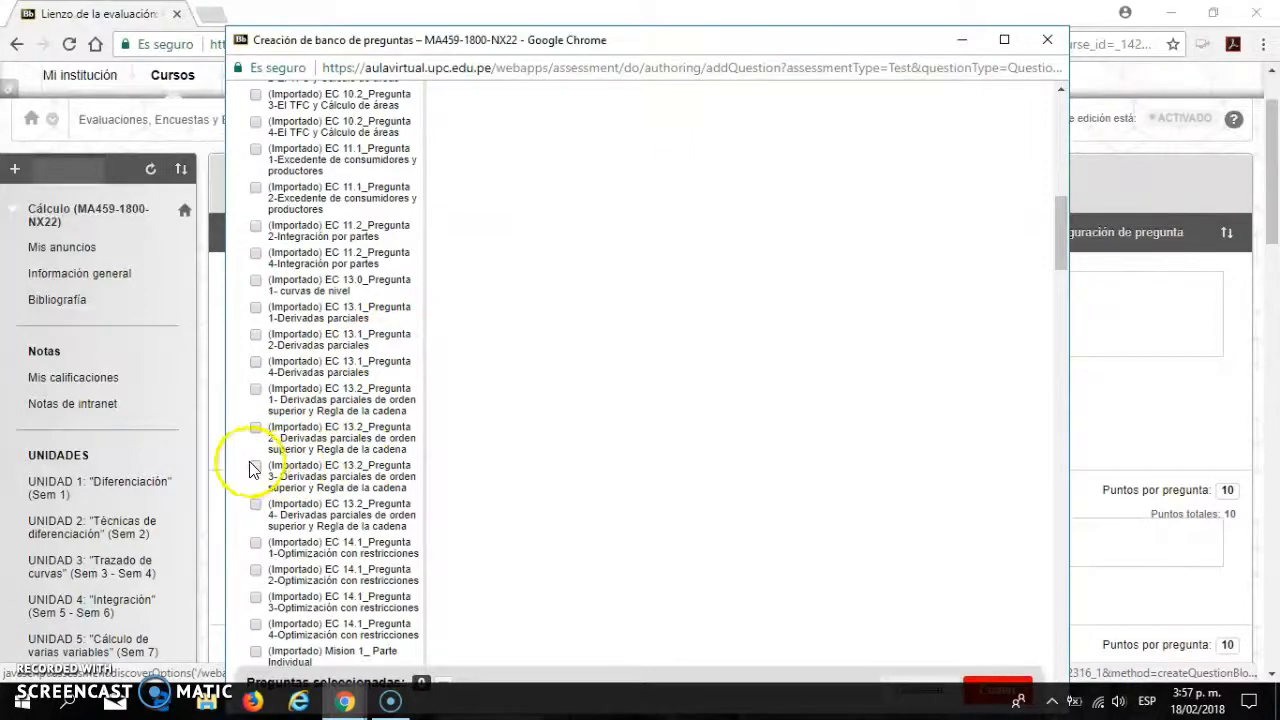
pyautogui.scroll(8, 564, 357)
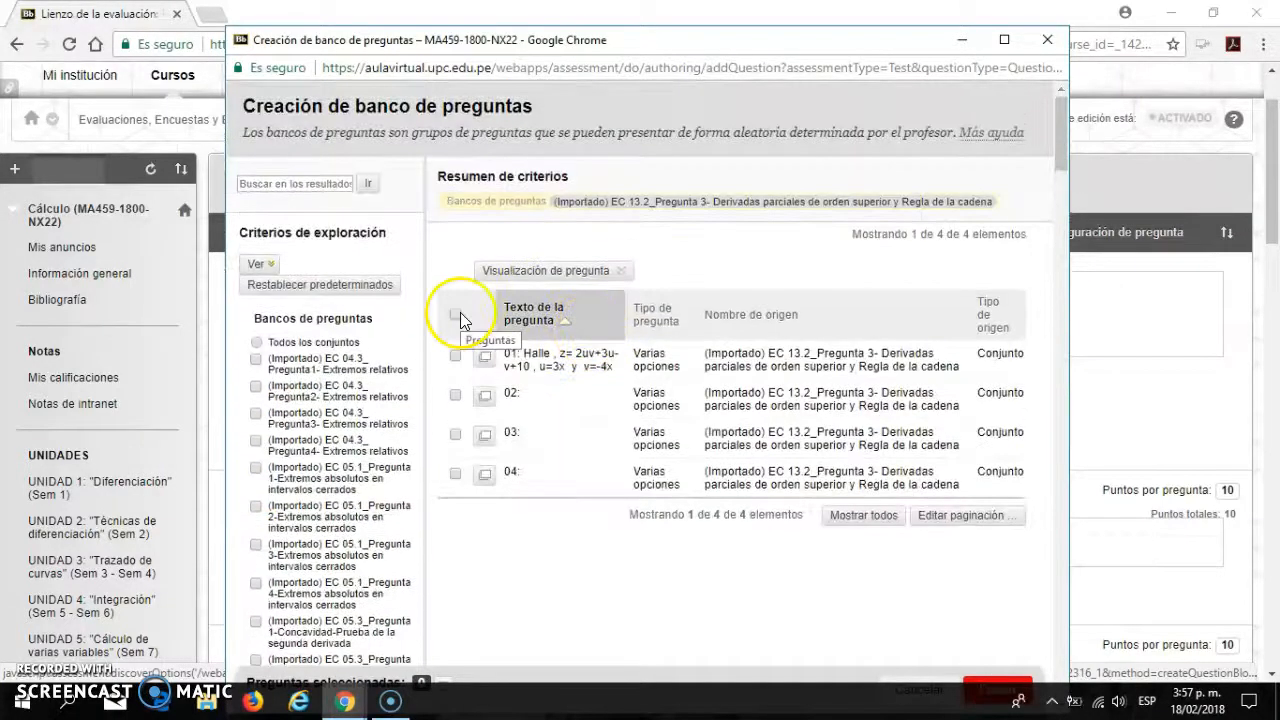
pyautogui.click(455, 316)
pyautogui.click(995, 686)
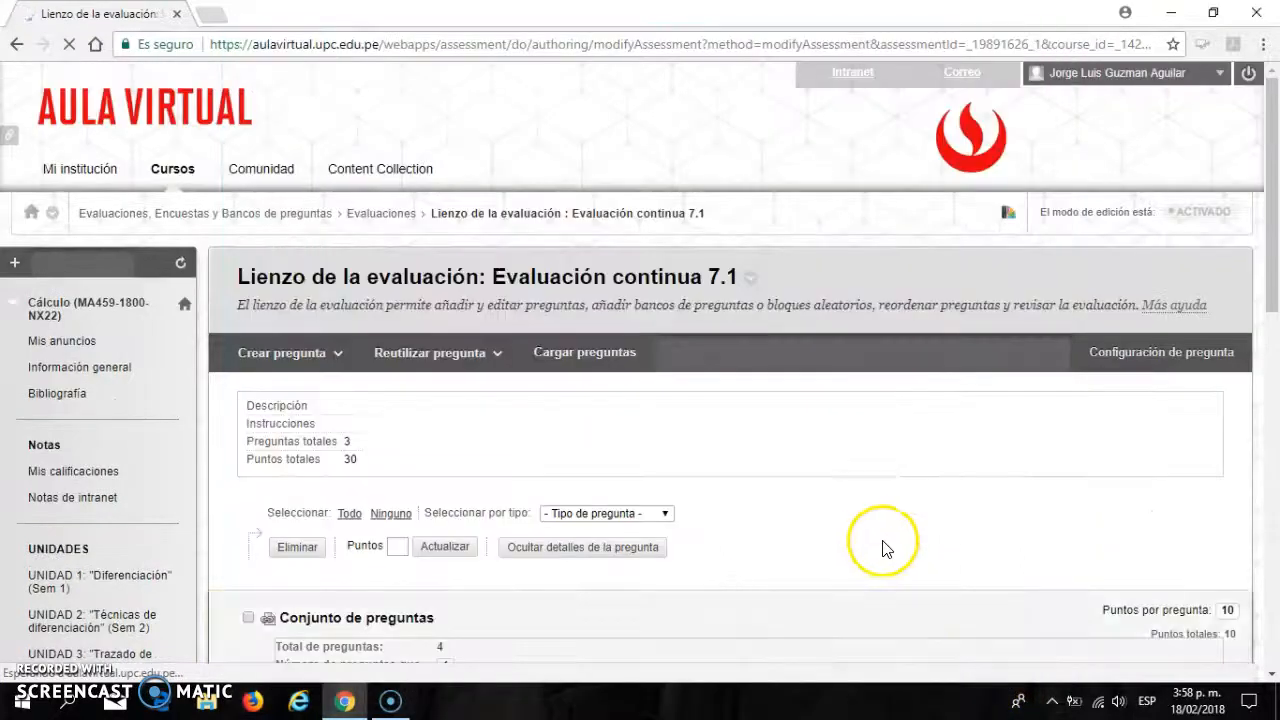
# - Add a question set with all questions from bank (Importado) EC 13.2_Pregunta 4- Derivadas parciales de orden superior y Regla de la cadena
pyautogui.click(430, 352)
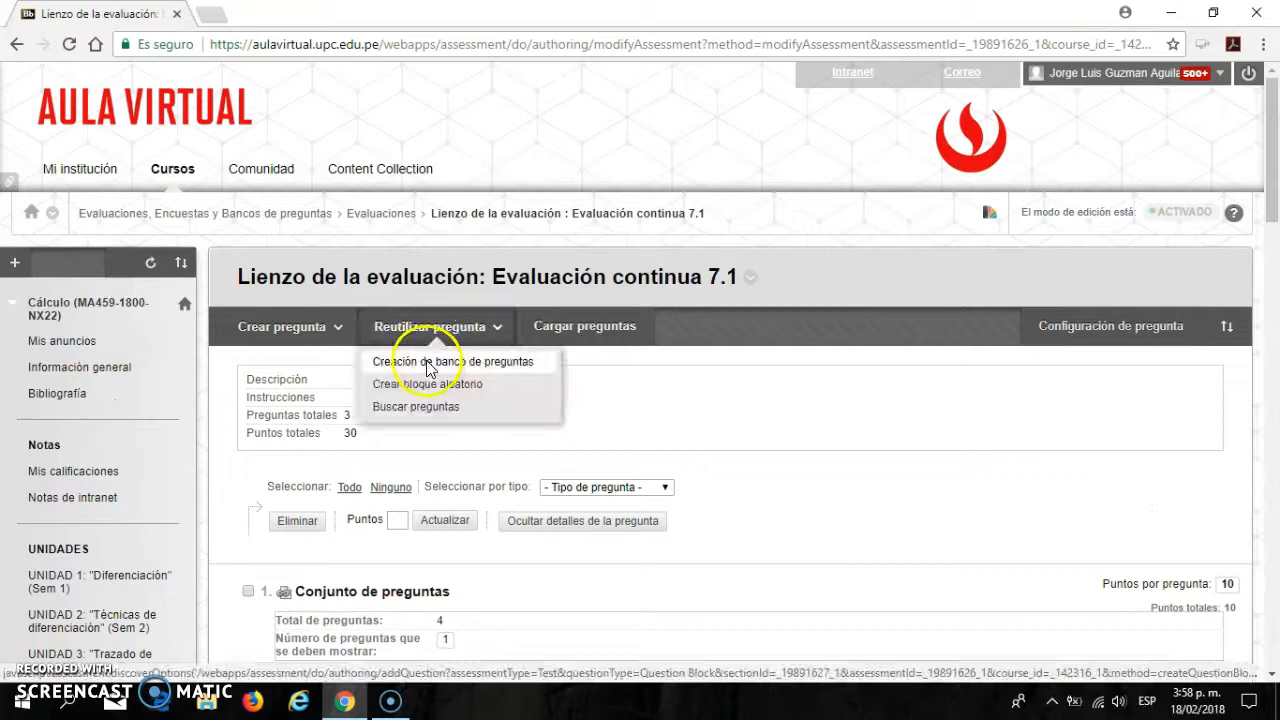
pyautogui.click(429, 366)
pyautogui.scroll(-10, 320, 395)
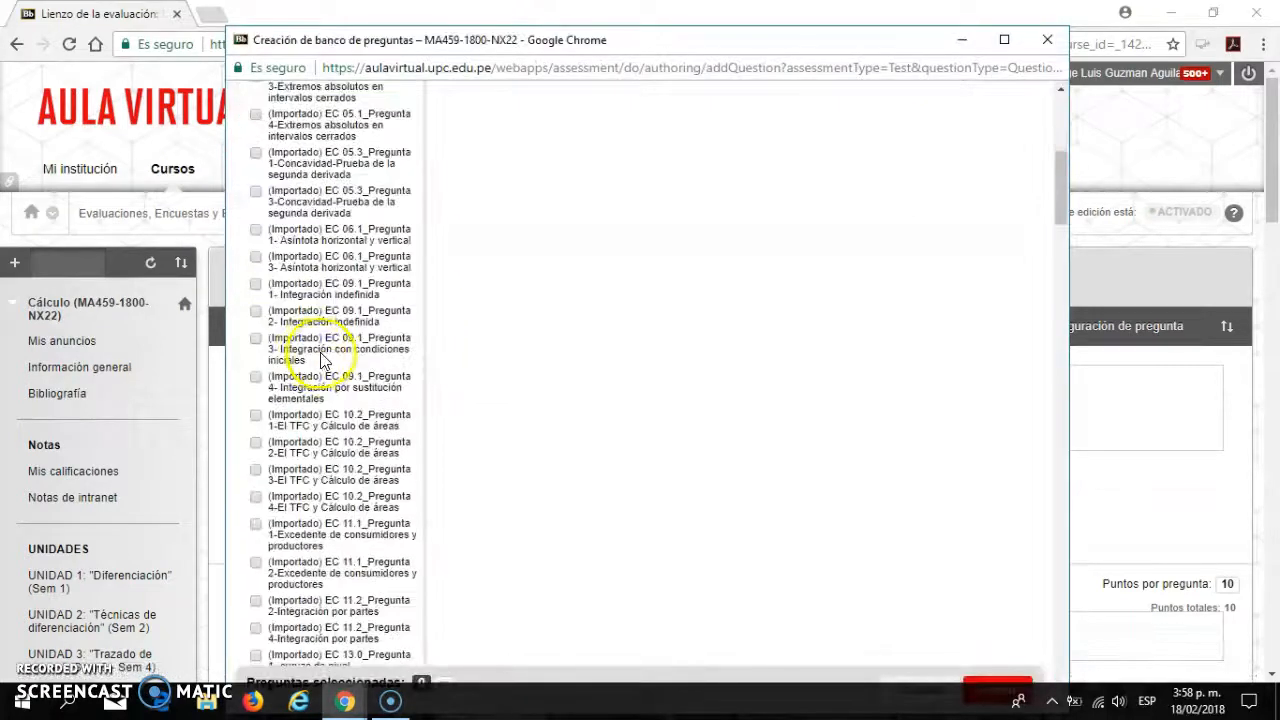
pyautogui.scroll(-1, 300, 398)
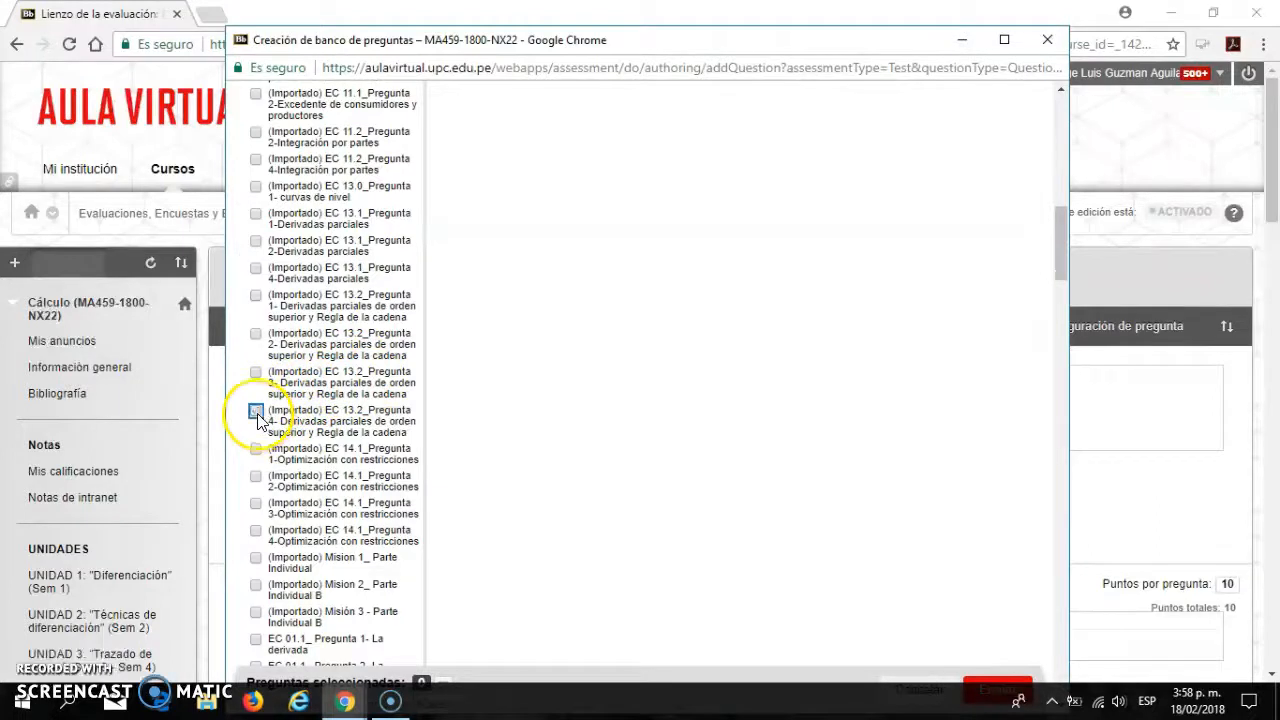
pyautogui.click(256, 412)
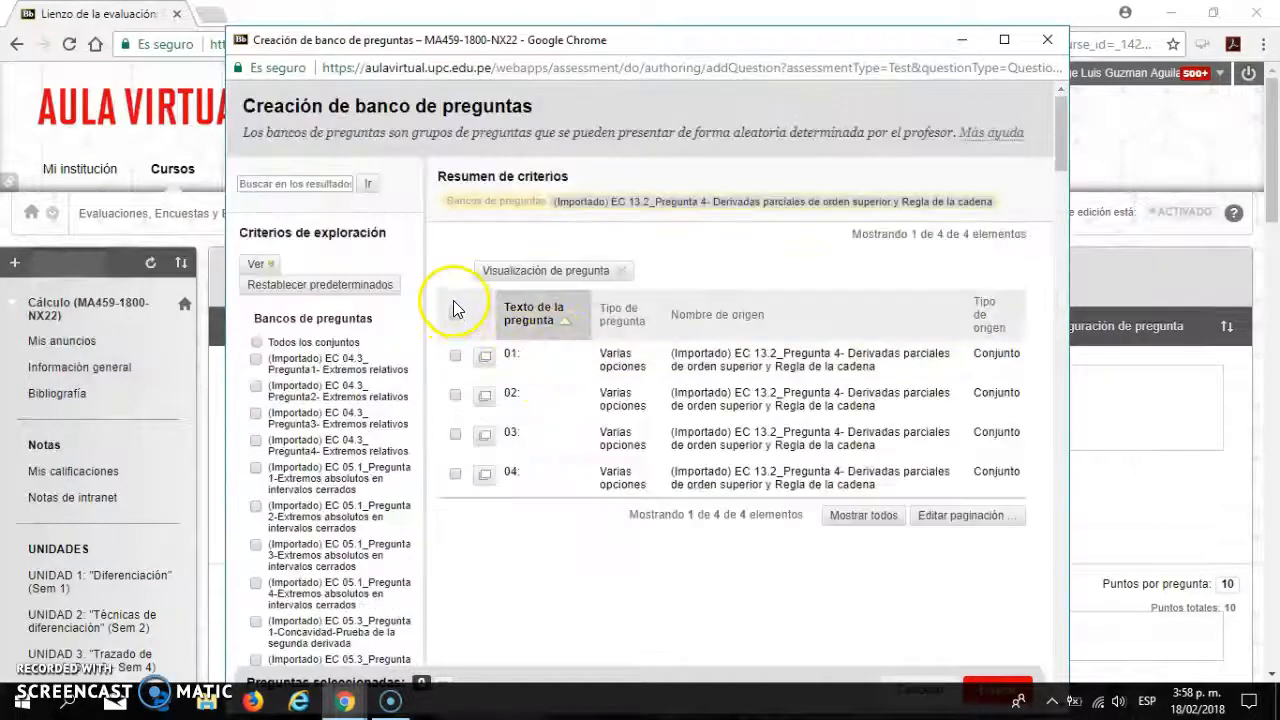
pyautogui.click(455, 313)
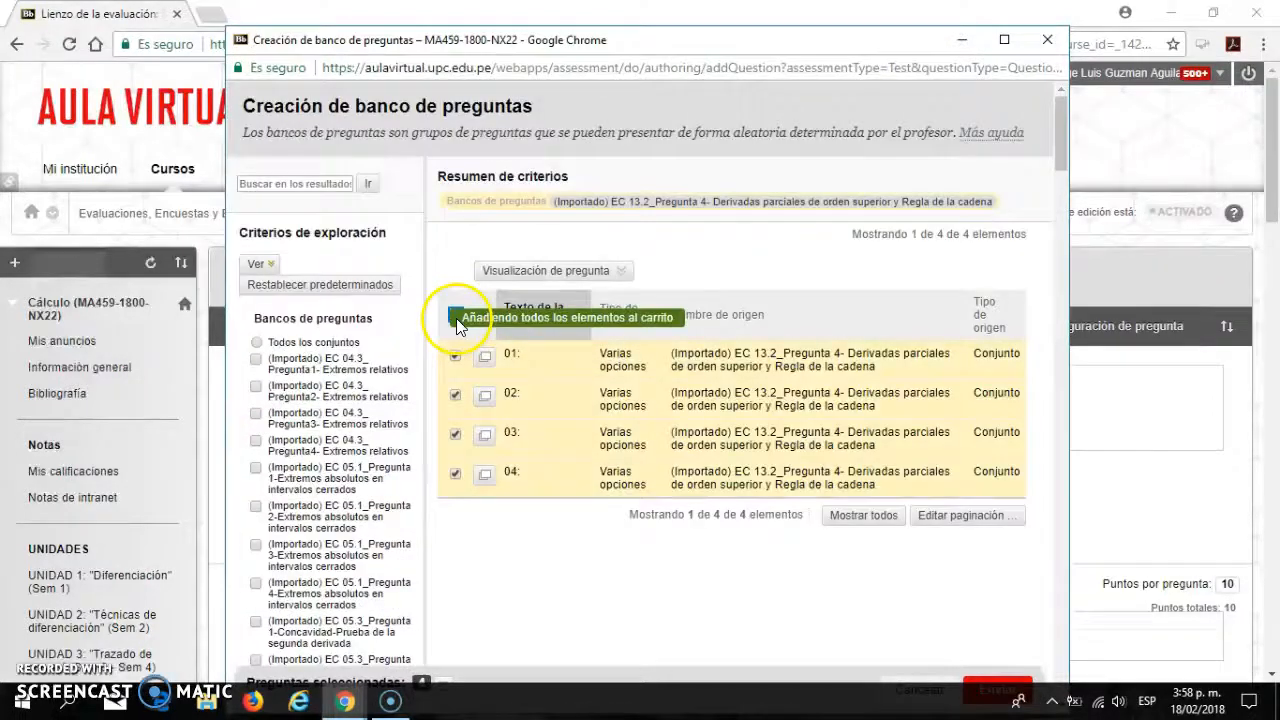
pyautogui.click(1010, 688)
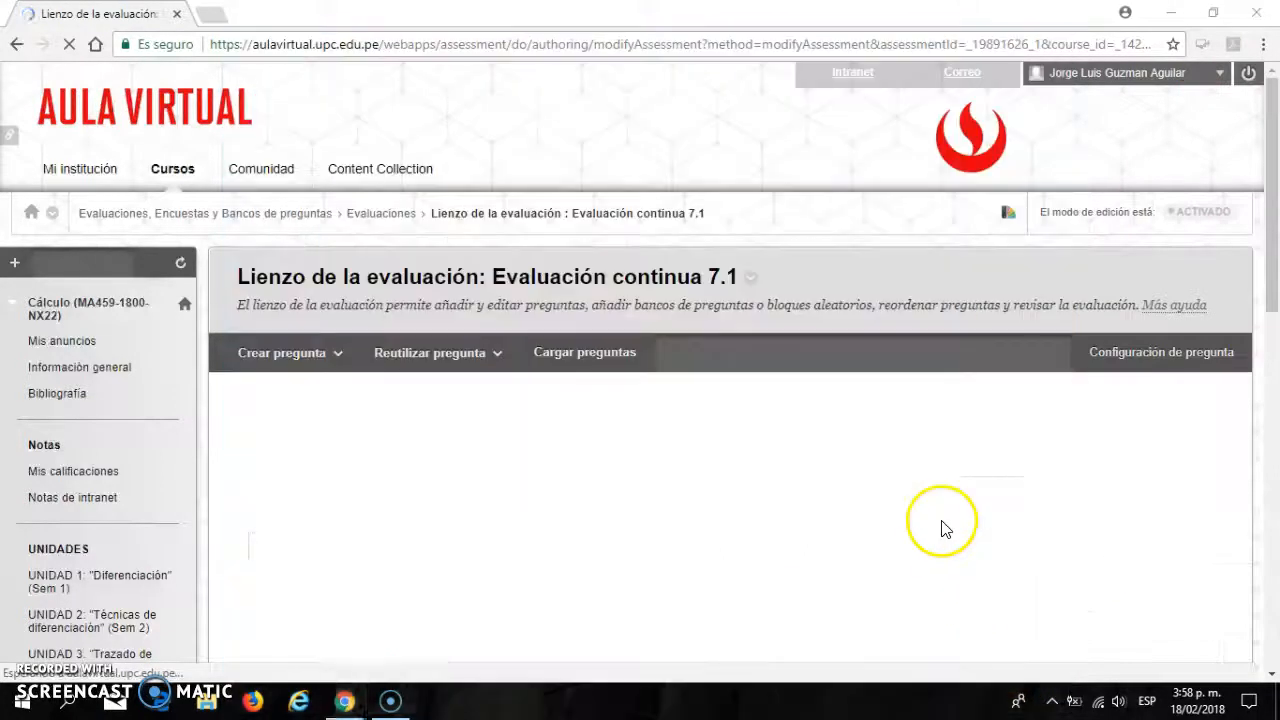
# - Set the points of all four question sets in Evaluación continua 7.1 to 2,5 each and return to the evaluations list
pyautogui.scroll(-7, 800, 358)
pyautogui.scroll(2, 760, 384)
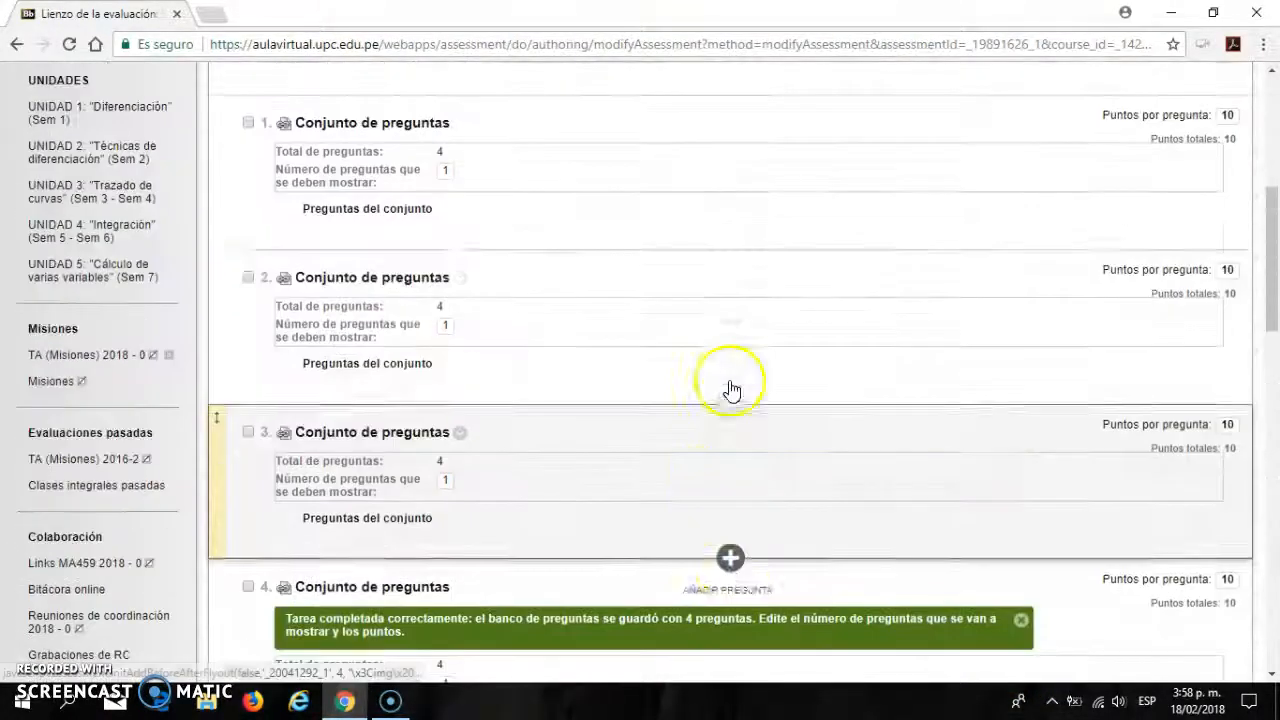
pyautogui.scroll(3, 700, 392)
pyautogui.click(405, 335)
pyautogui.click(400, 340)
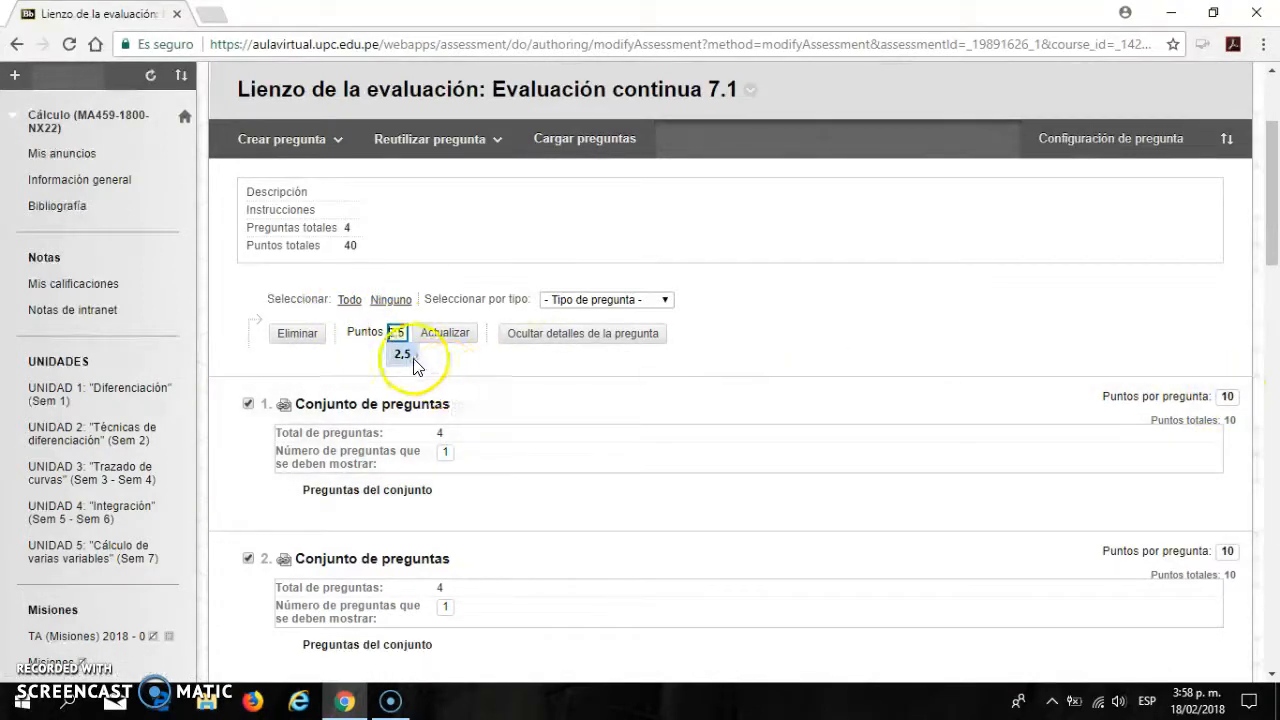
pyautogui.click(402, 358)
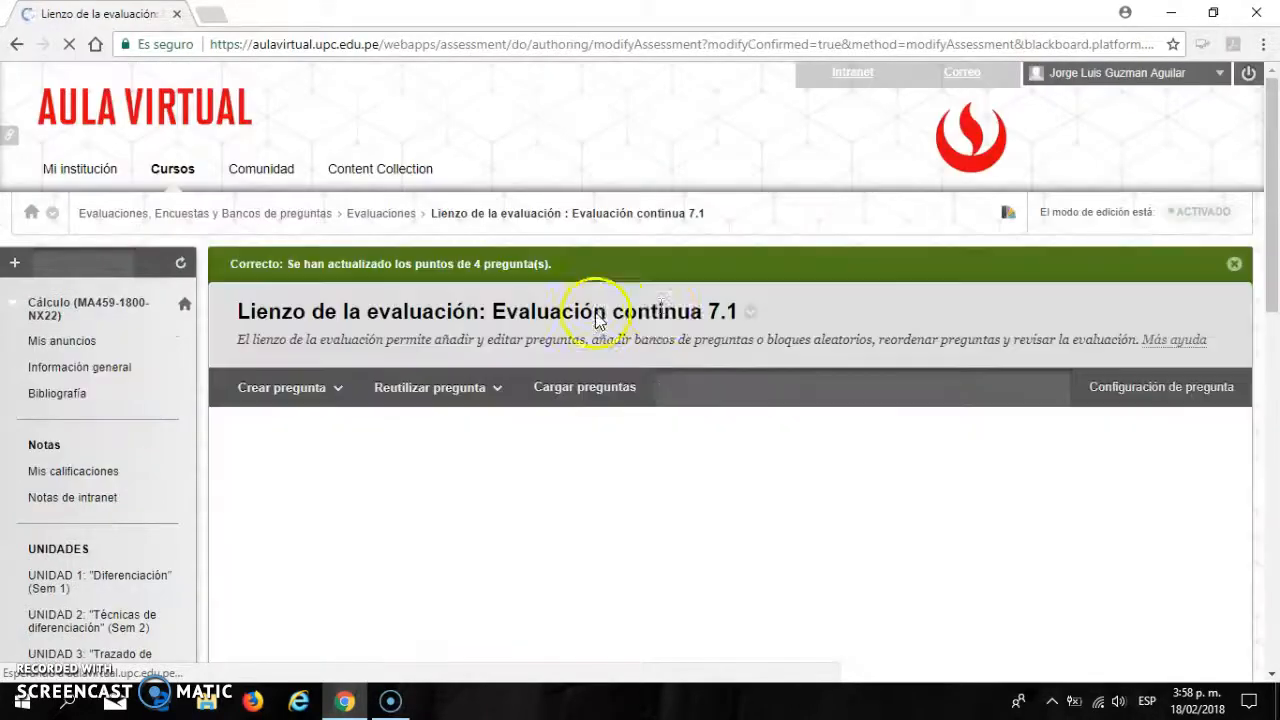
pyautogui.scroll(-9, 1129, 294)
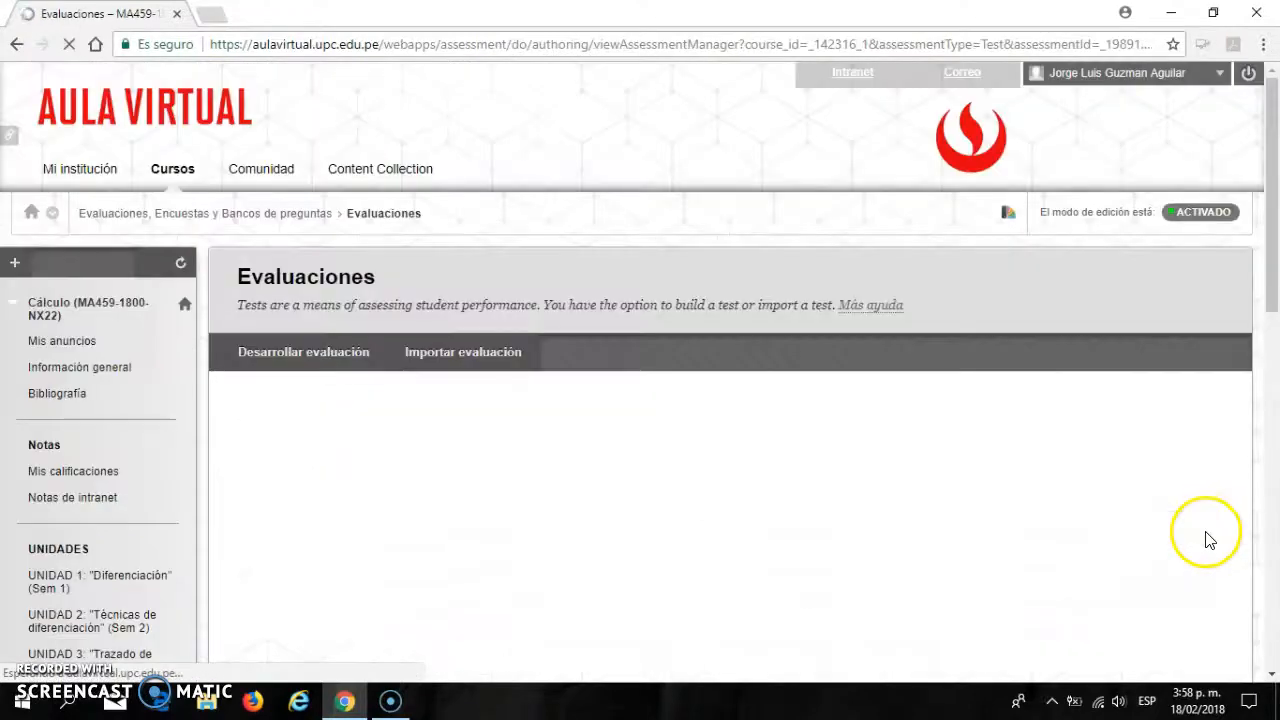
# - Delete the undistributed duplicate of Evaluación continua 7.1 from the evaluations list, keeping the one distributed in Semana 7
pyautogui.scroll(-4, 885, 312)
pyautogui.scroll(-1, 697, 305)
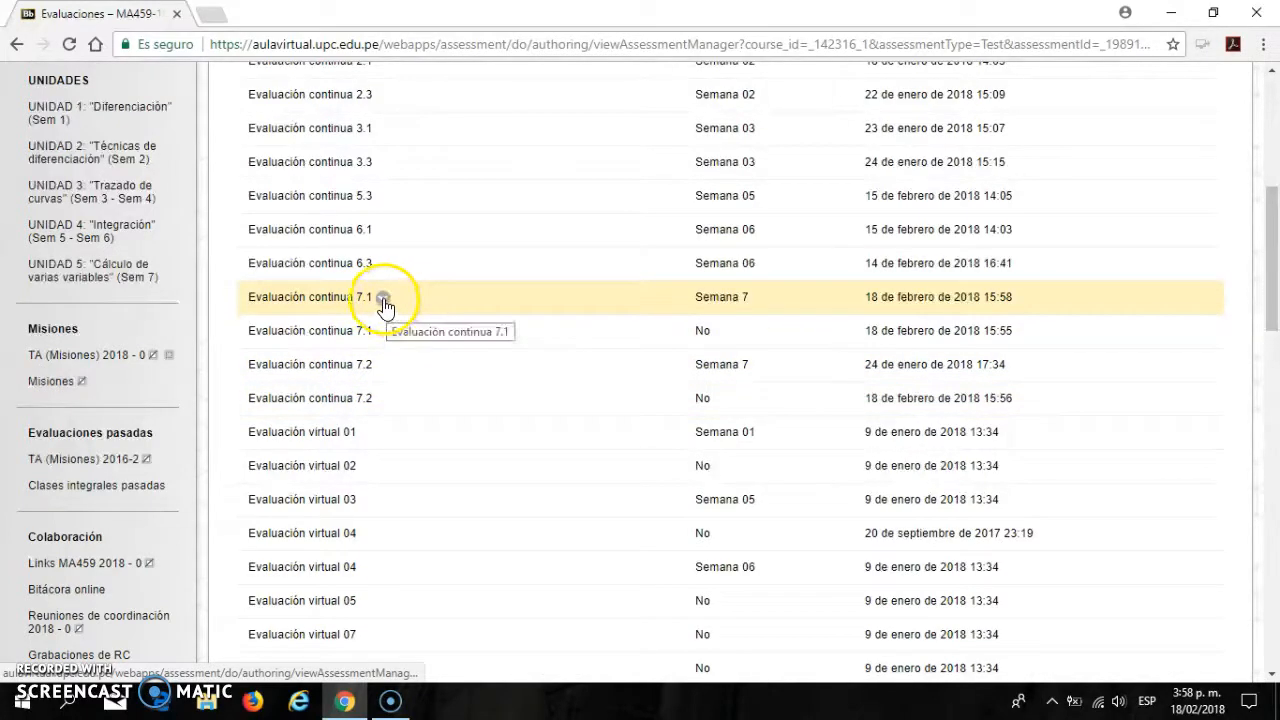
pyautogui.click(384, 304)
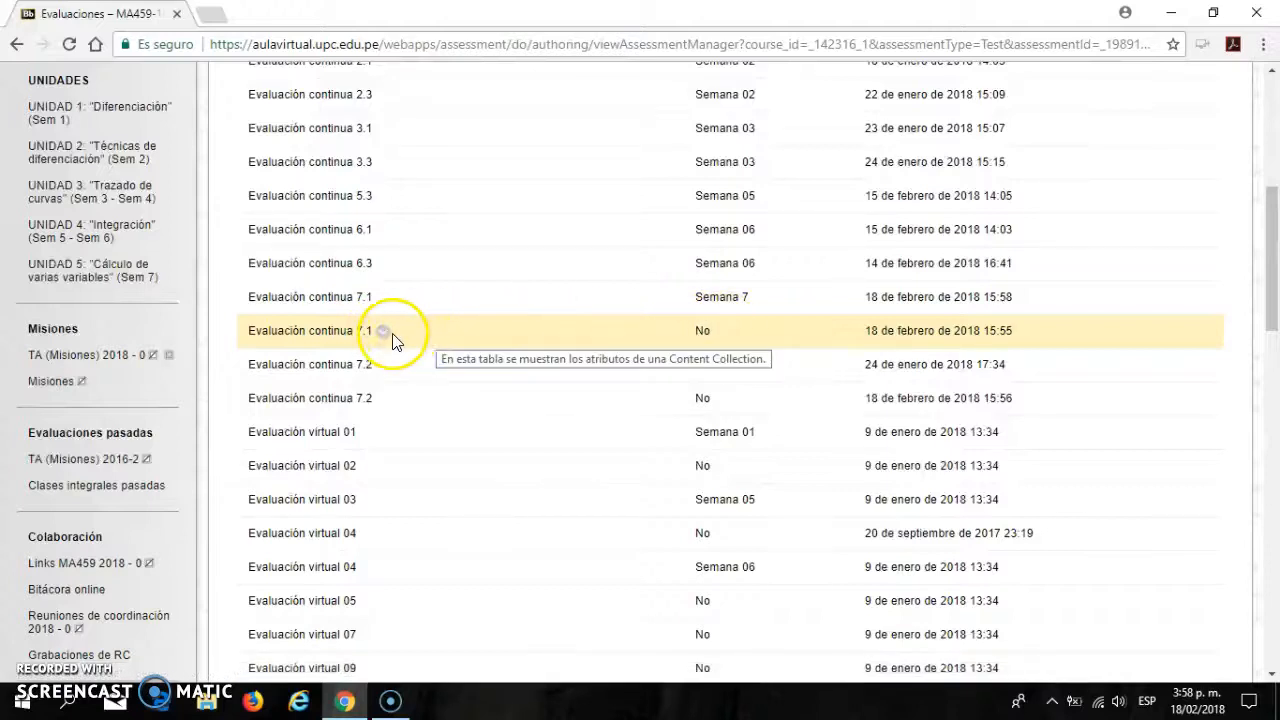
pyautogui.click(382, 333)
pyautogui.click(418, 307)
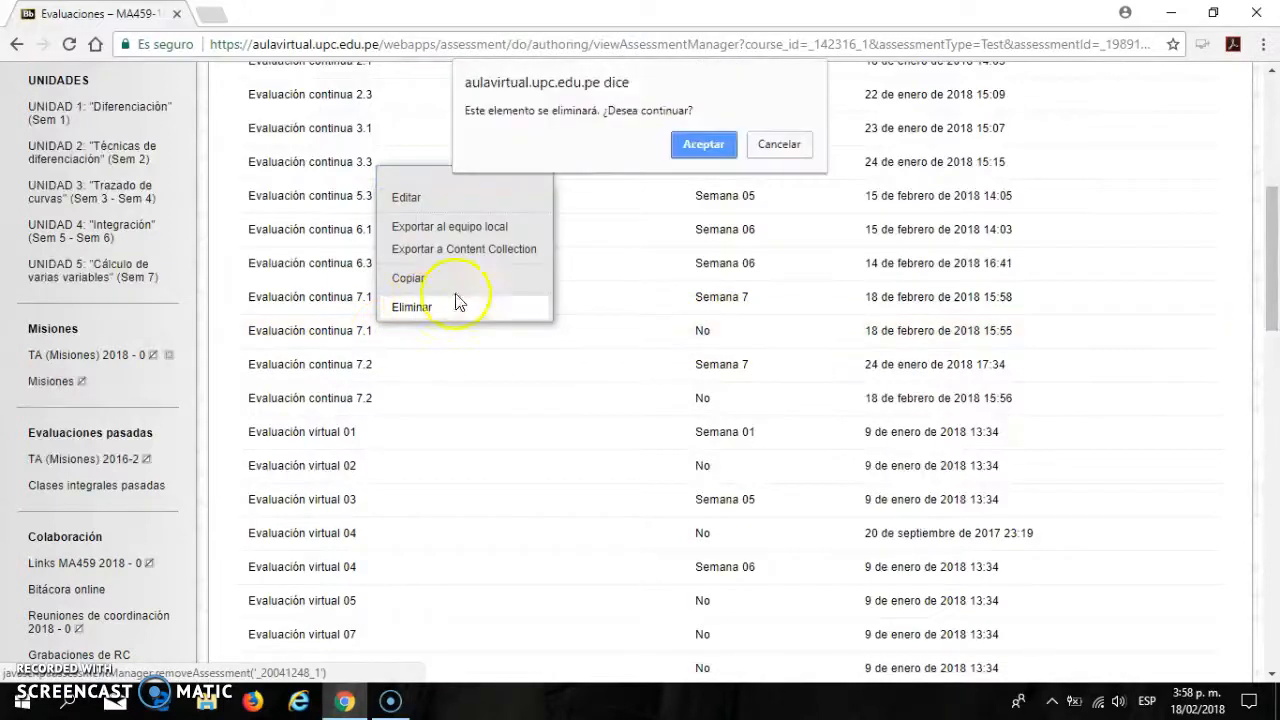
pyautogui.click(689, 145)
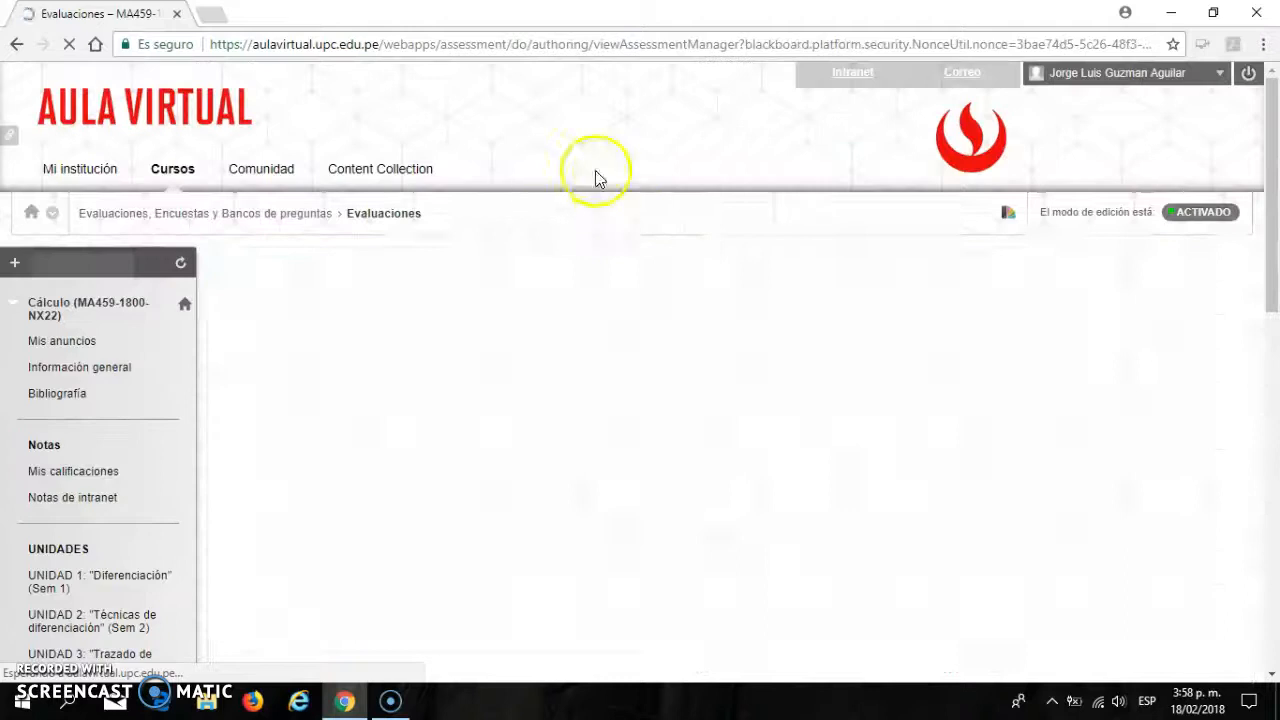
pyautogui.scroll(-3, 640, 257)
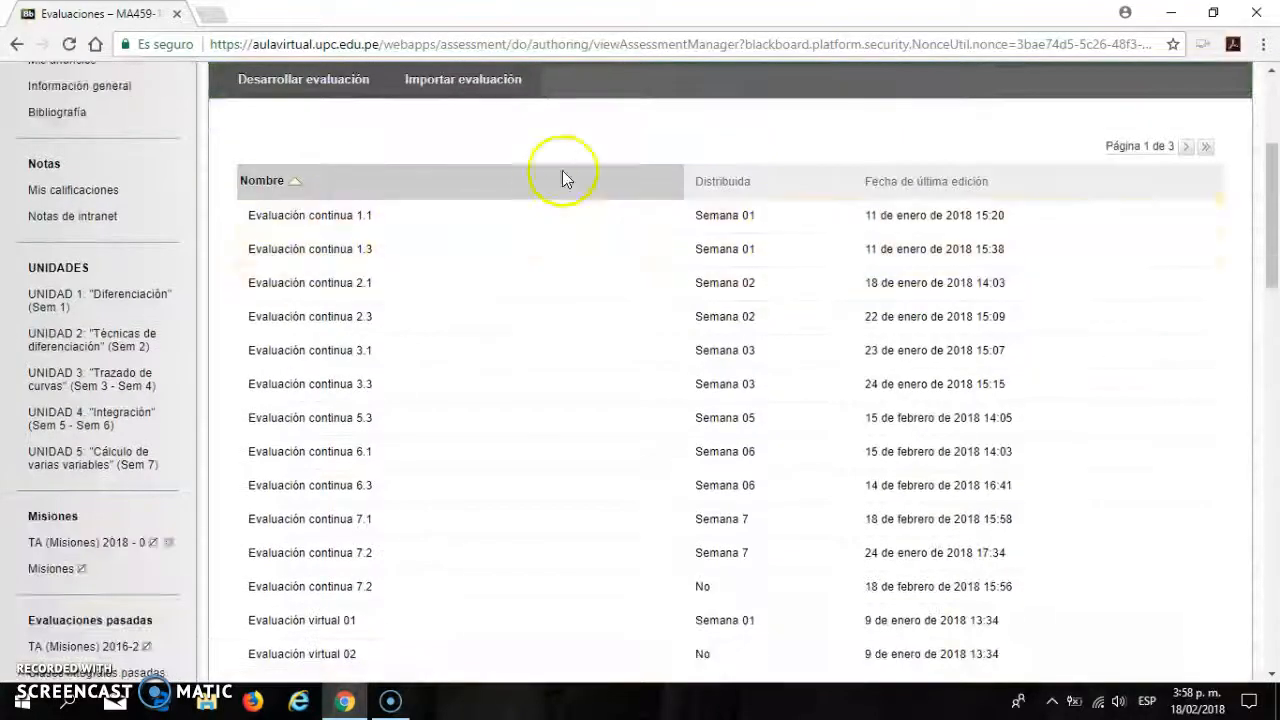
# - Open the Evaluación continua 7.2 distributed in Semana 7 for editing
pyautogui.scroll(-1, 460, 330)
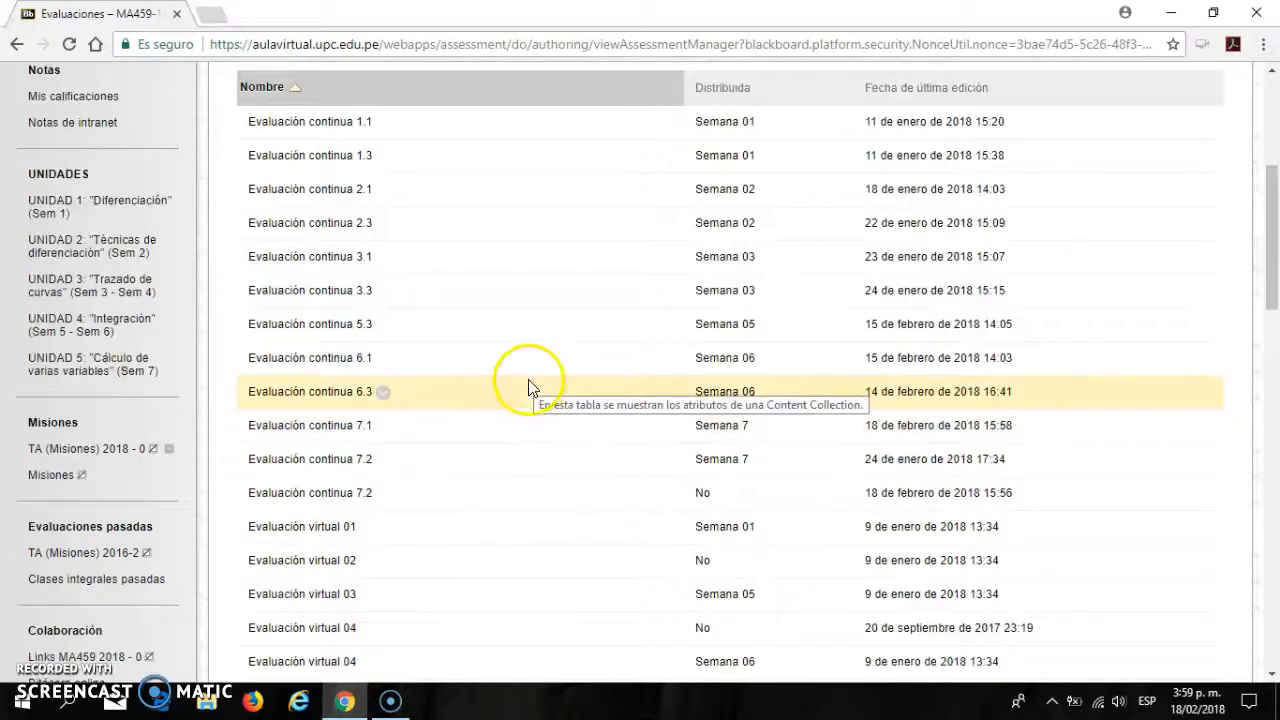
pyautogui.click(383, 459)
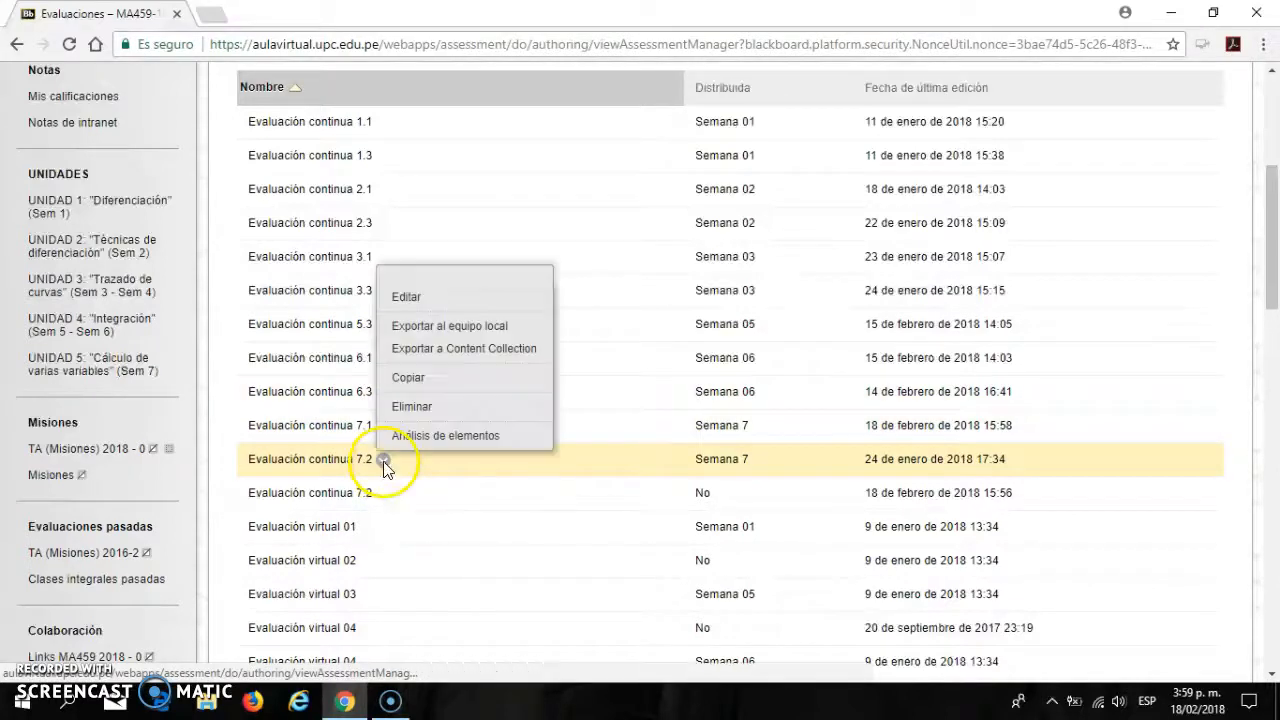
pyautogui.click(467, 302)
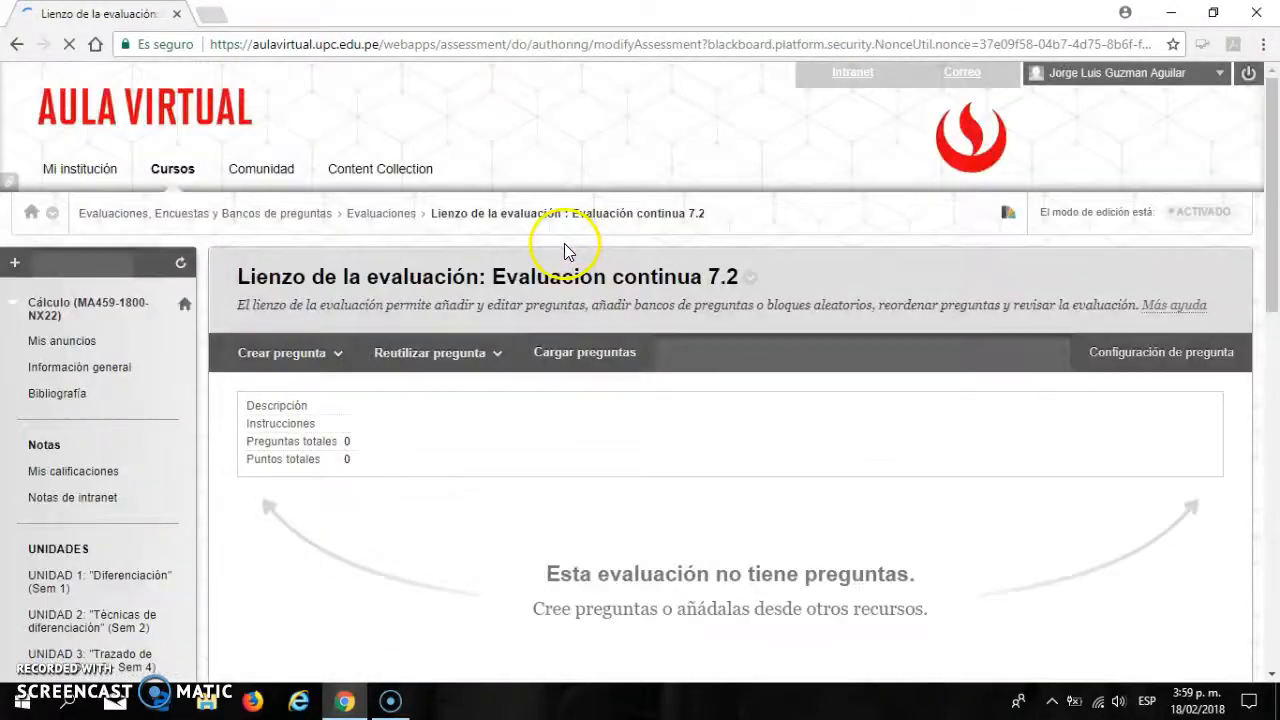
# - Add a question set with all questions from bank (Importado) EC 14.1_Pregunta 1-Optimización con restricciones to Evaluación continua 7.2
pyautogui.scroll(-1, 534, 254)
pyautogui.click(440, 328)
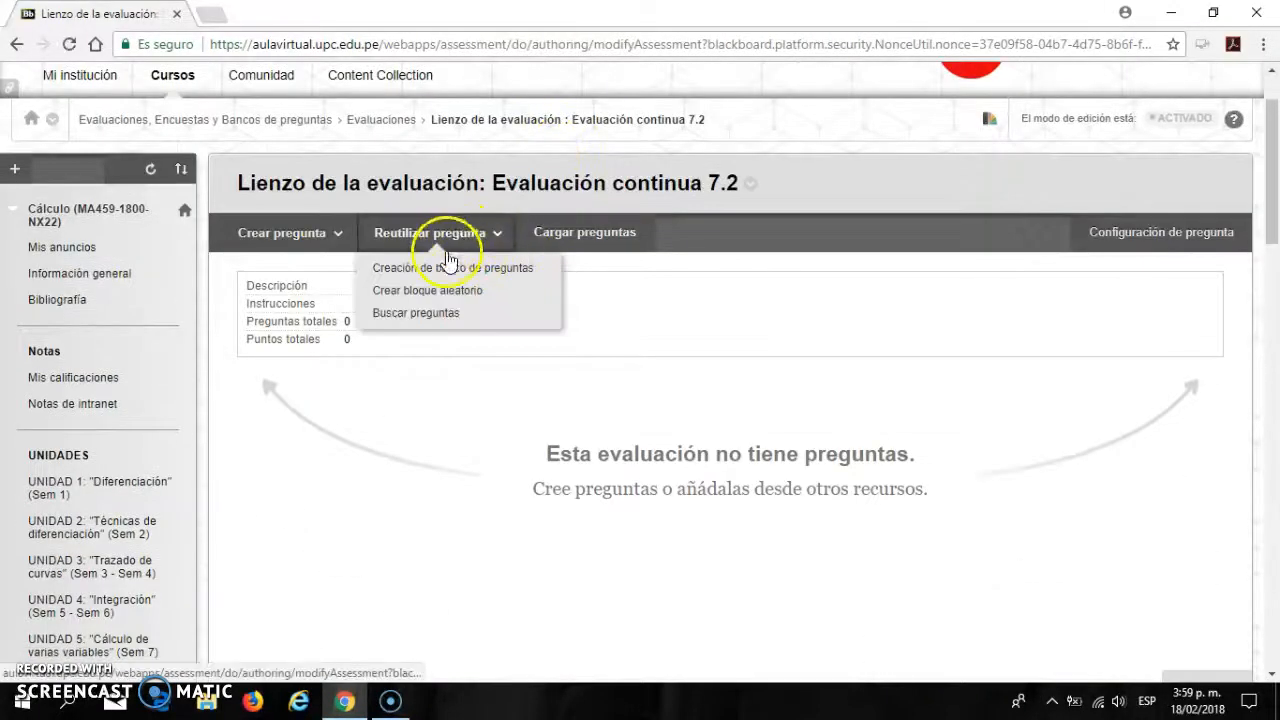
pyautogui.click(445, 269)
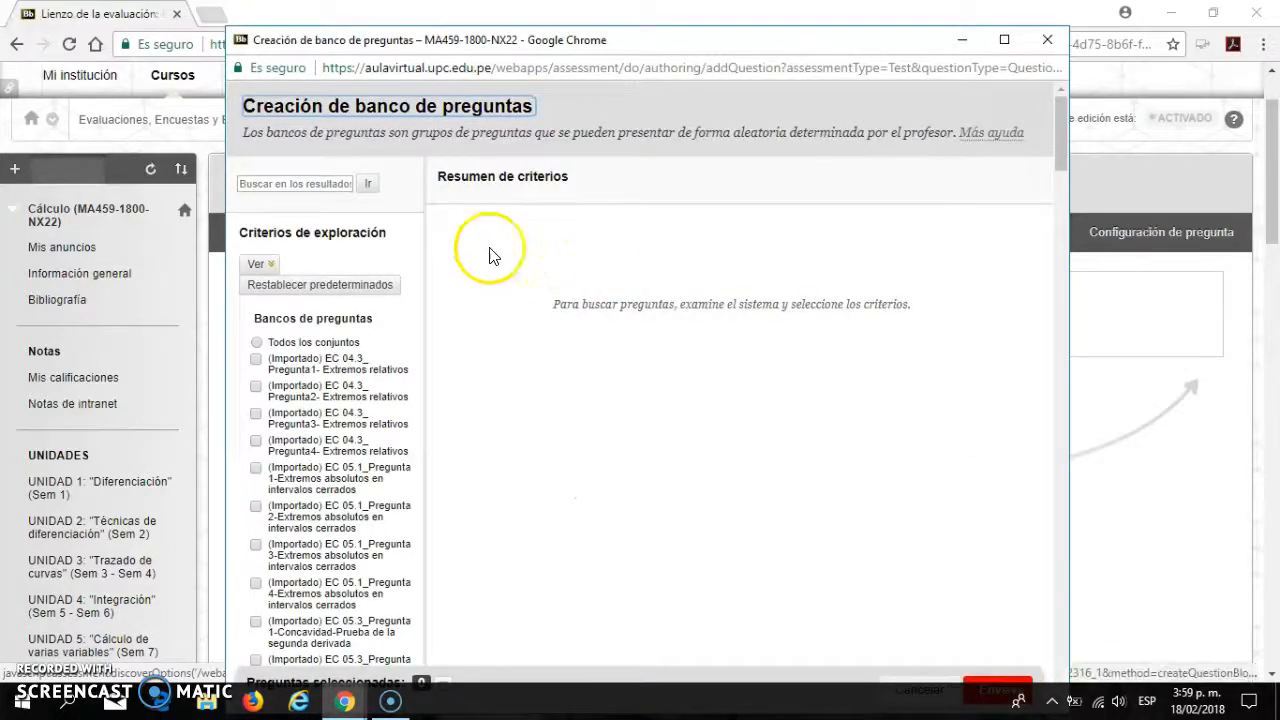
pyautogui.scroll(-2, 380, 305)
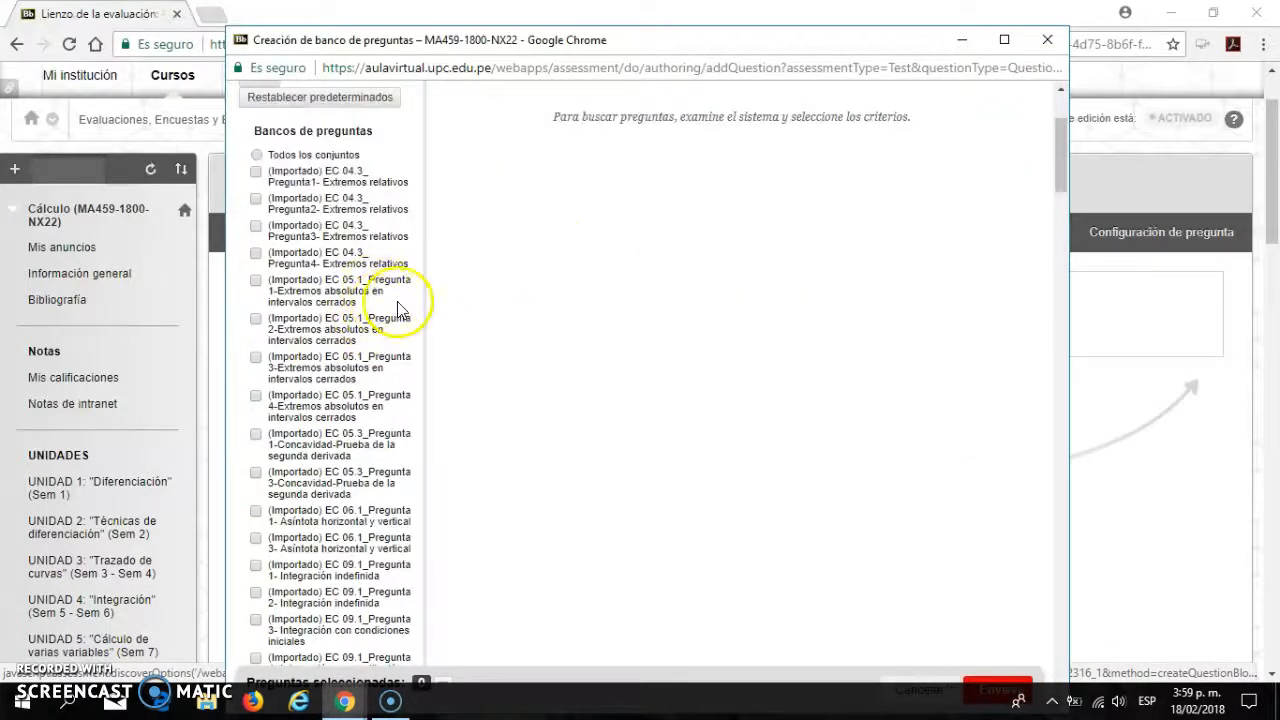
pyautogui.scroll(-10, 395, 310)
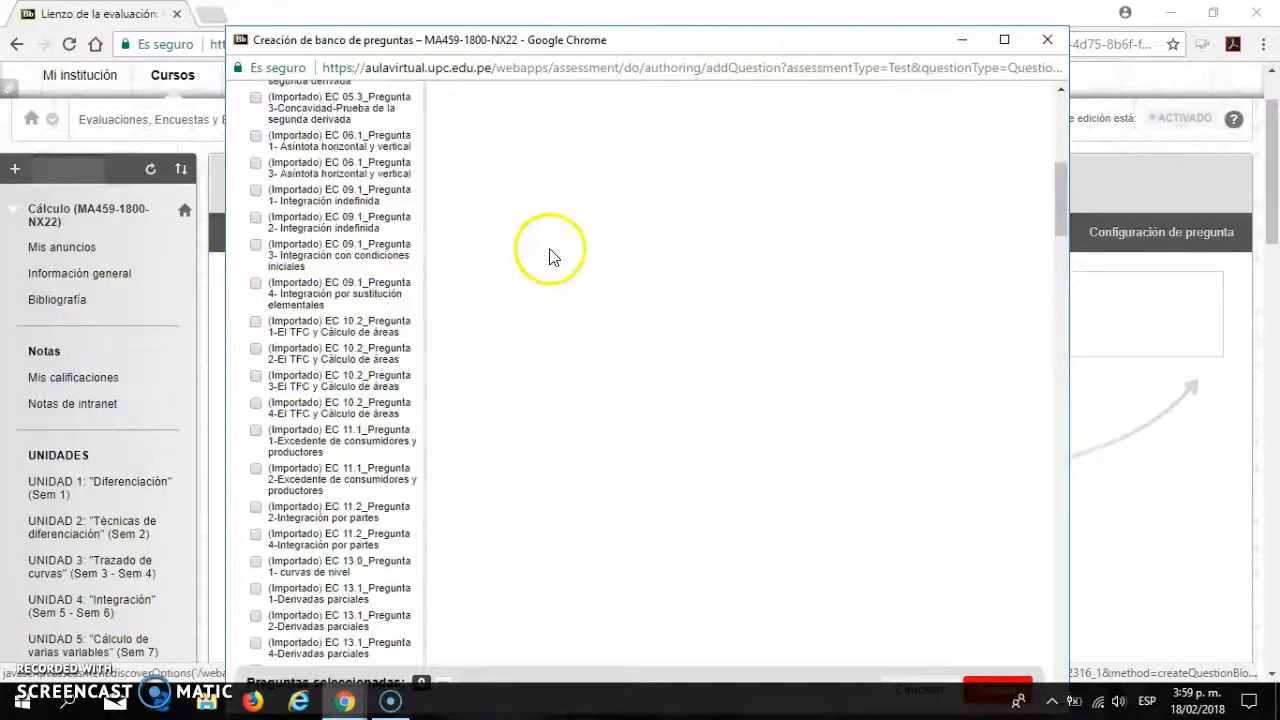
pyautogui.click(456, 129)
pyautogui.scroll(-3, 709, 336)
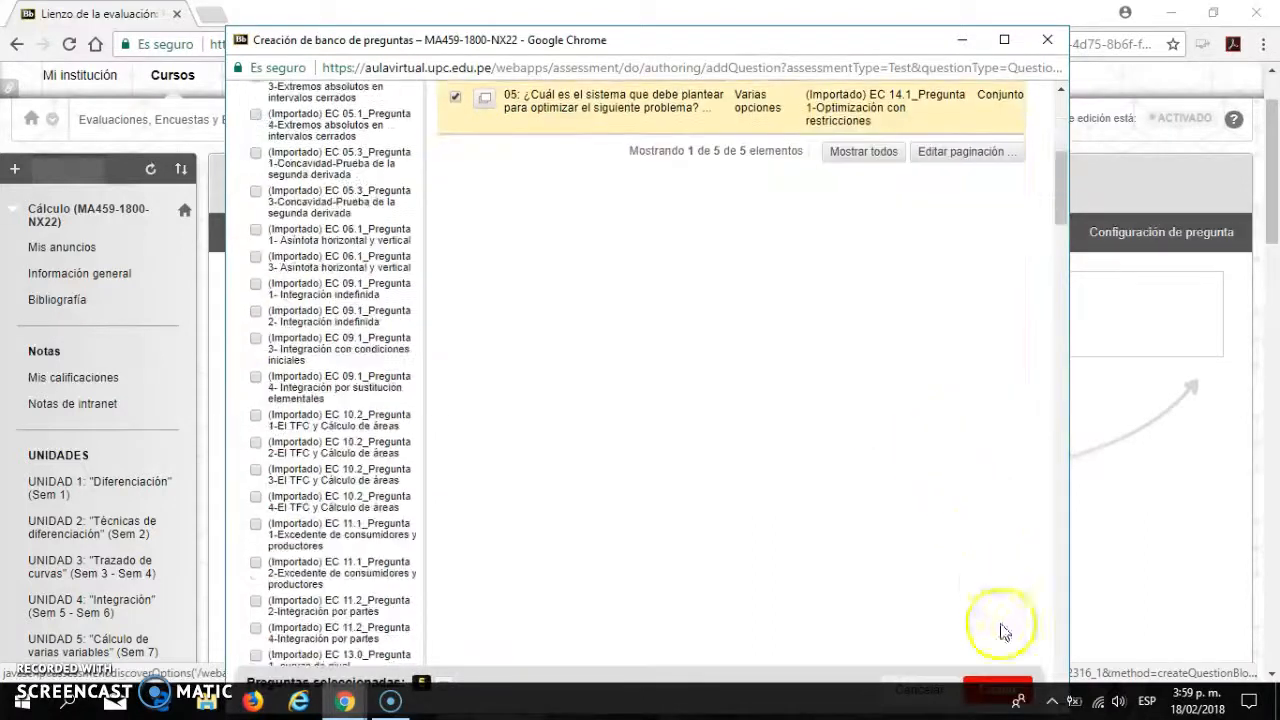
pyautogui.click(1003, 685)
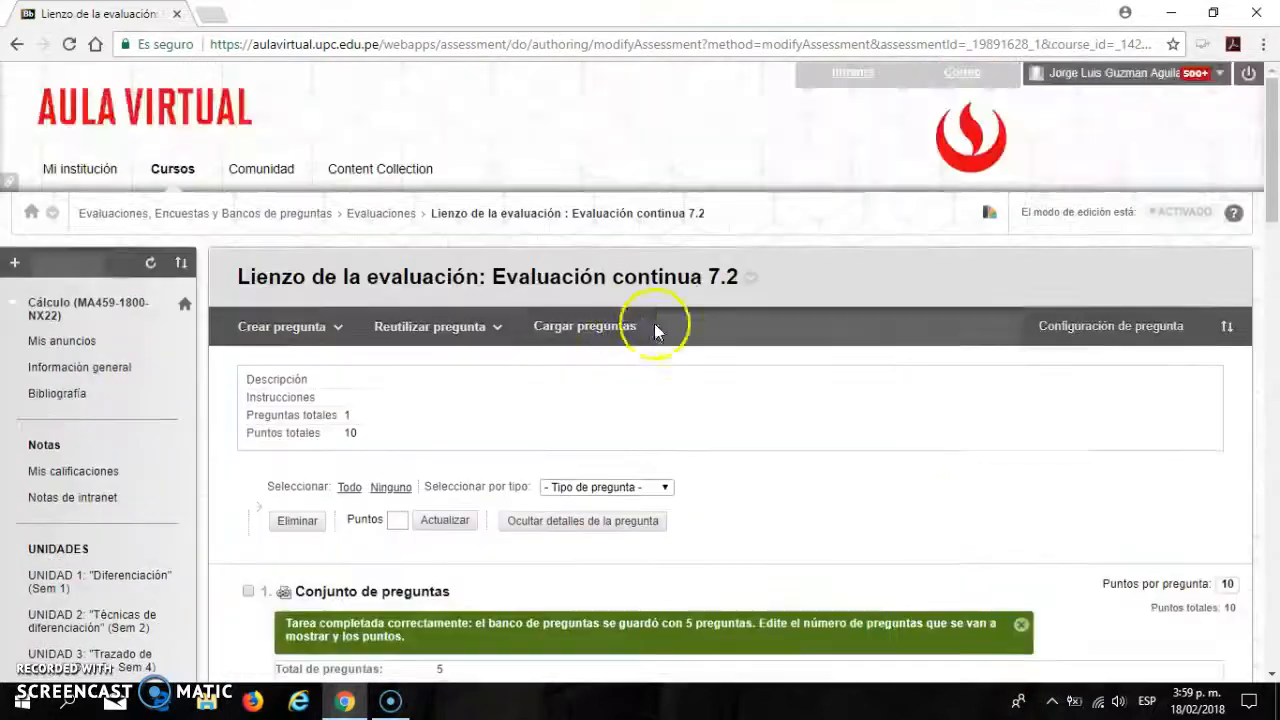
# - Add a question set with all questions from bank (Importado) EC 14.1_Pregunta 2-Optimización con restricciones
pyautogui.click(435, 326)
pyautogui.click(437, 360)
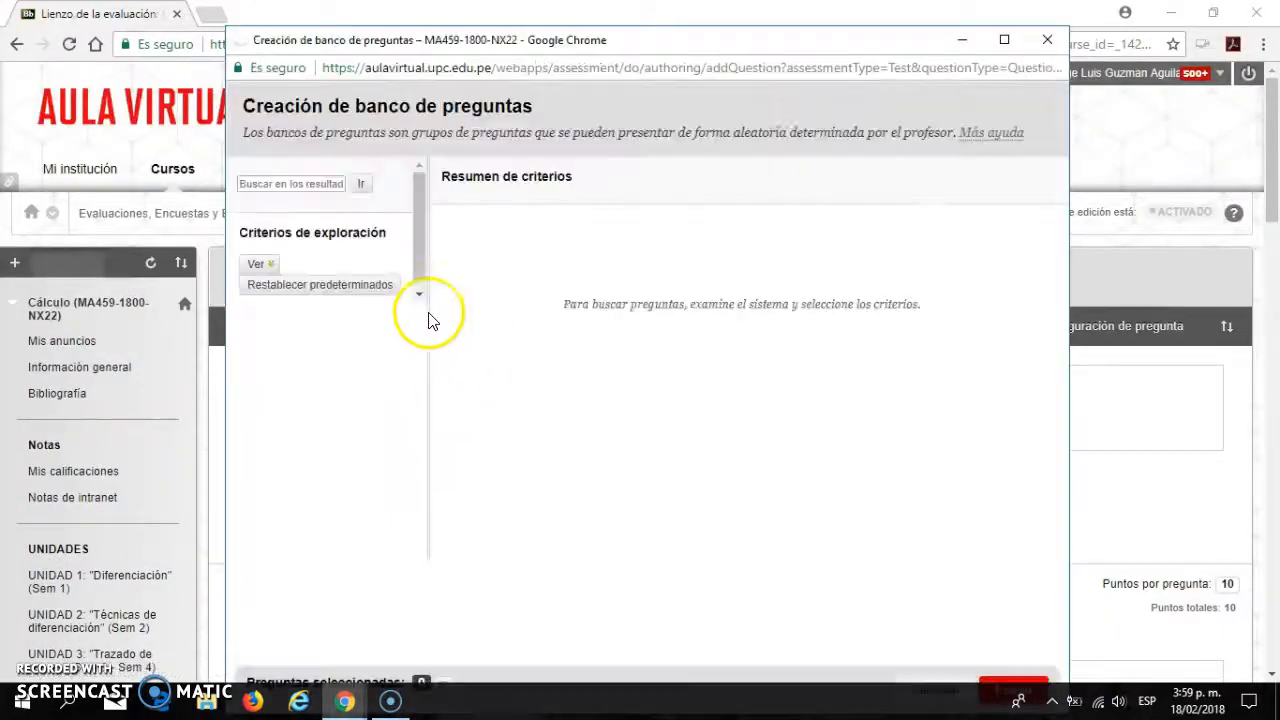
pyautogui.scroll(-5, 400, 320)
pyautogui.scroll(-5, 378, 326)
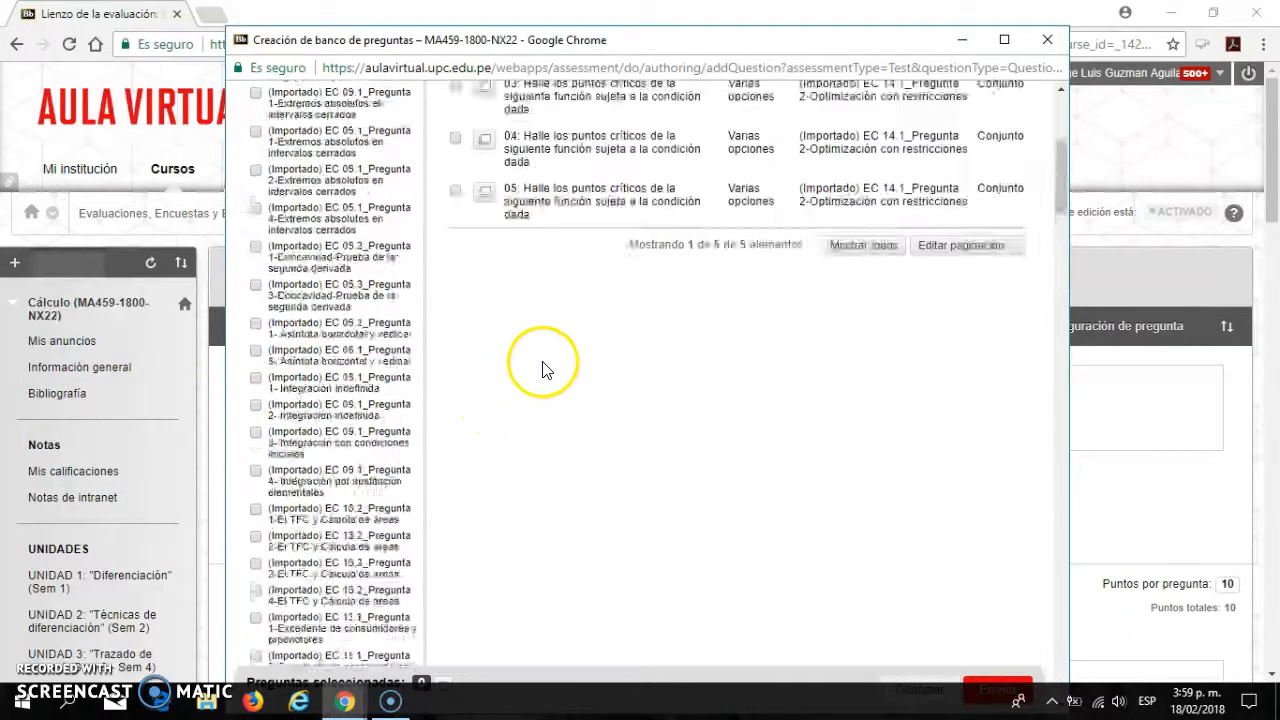
pyautogui.click(456, 314)
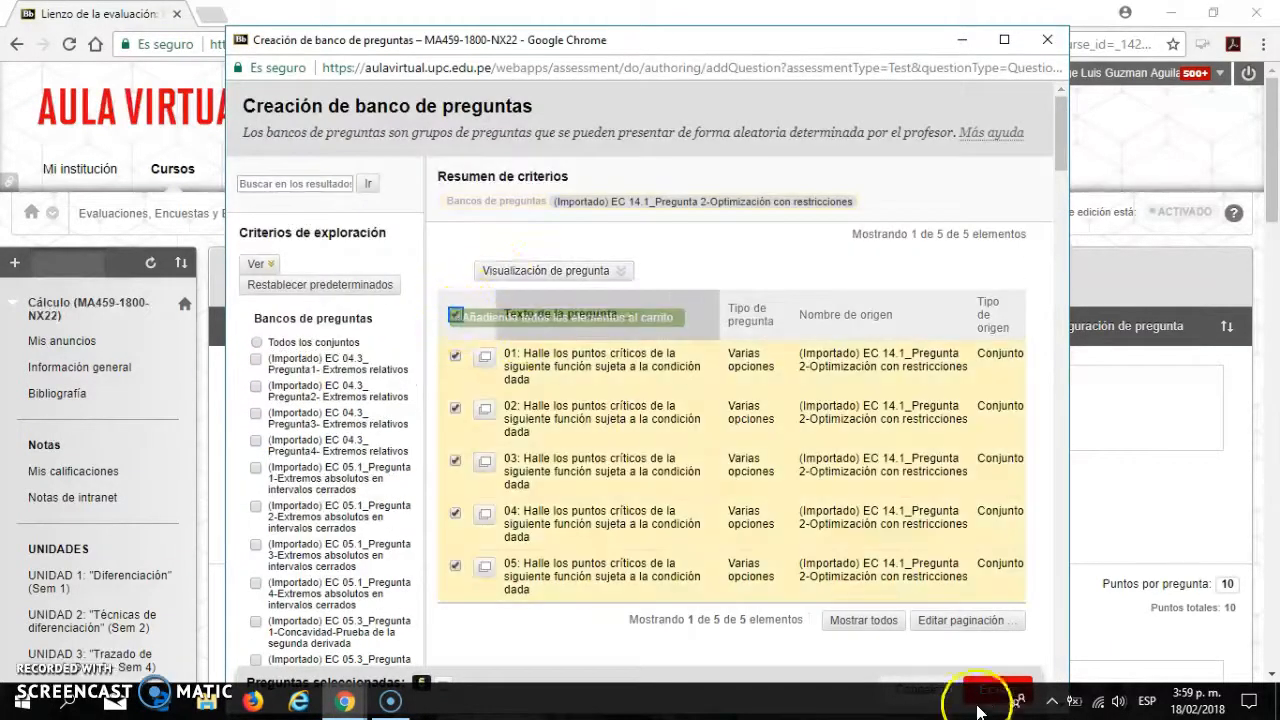
pyautogui.click(1013, 686)
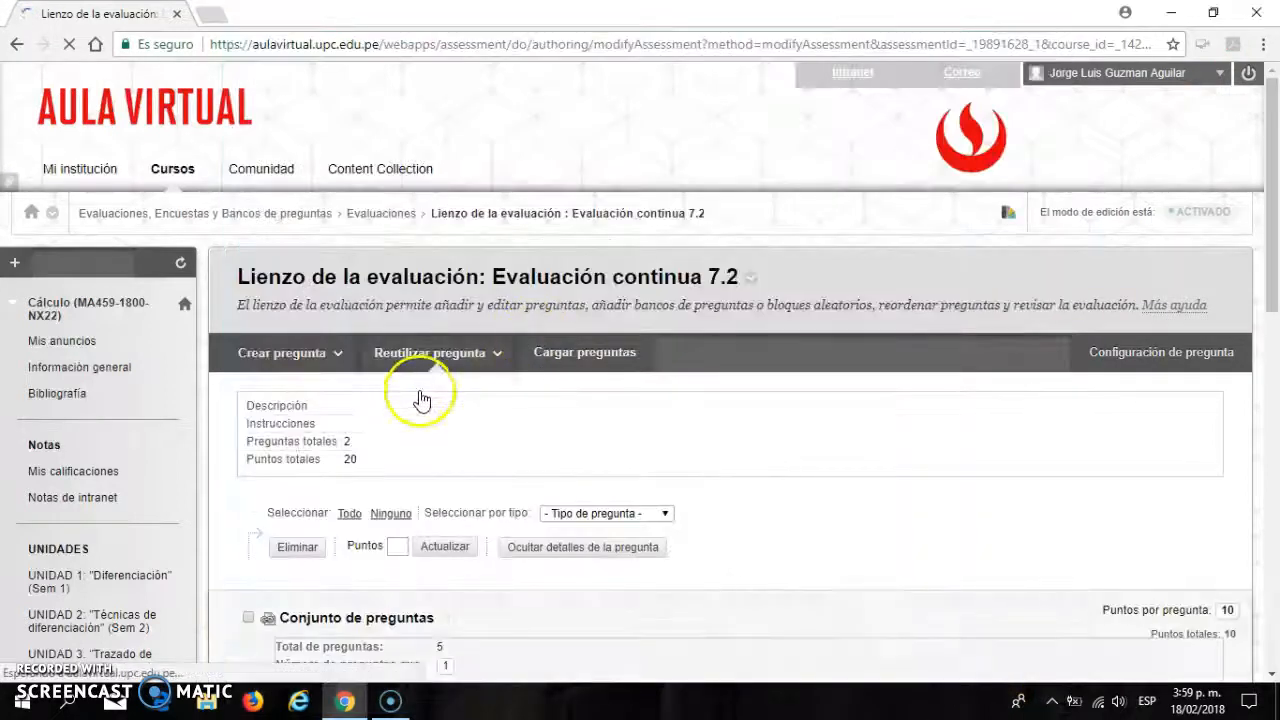
# - Add a question set with all questions from bank (Importado) EC 14.1_Pregunta 3-Optimización con restricciones
pyautogui.click(441, 338)
pyautogui.click(445, 361)
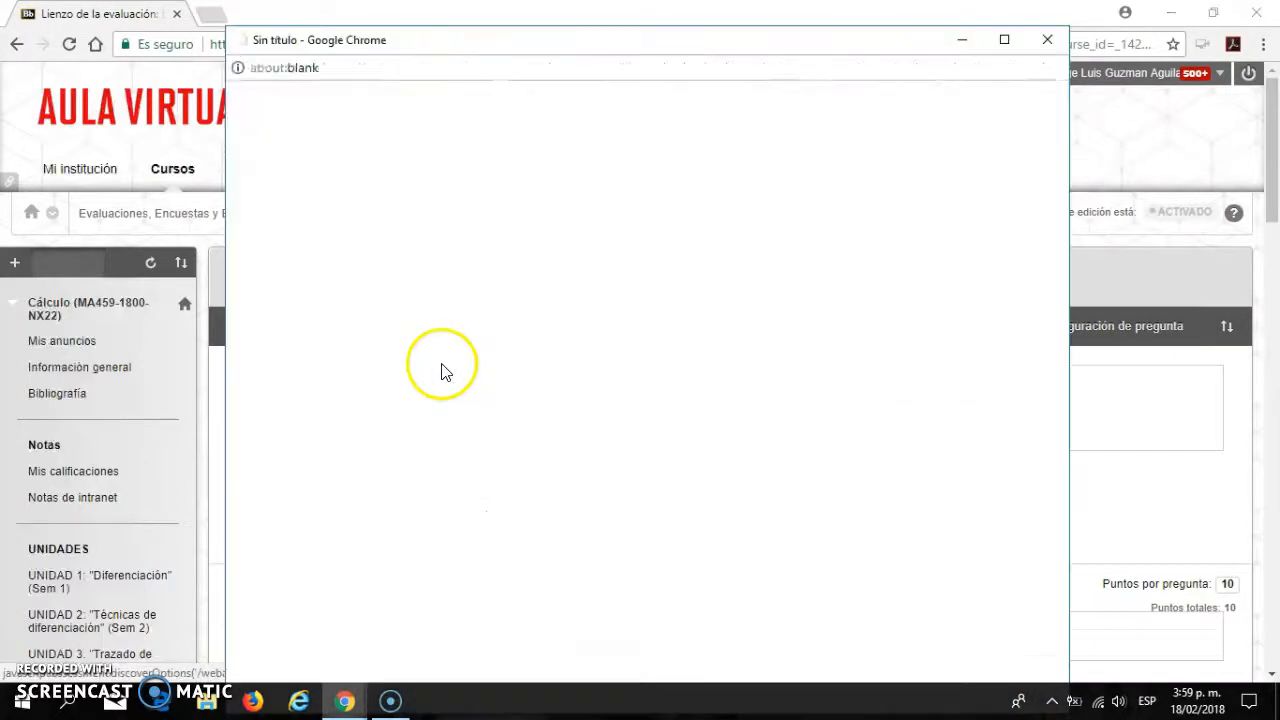
pyautogui.scroll(-5, 366, 320)
pyautogui.scroll(-4, 366, 320)
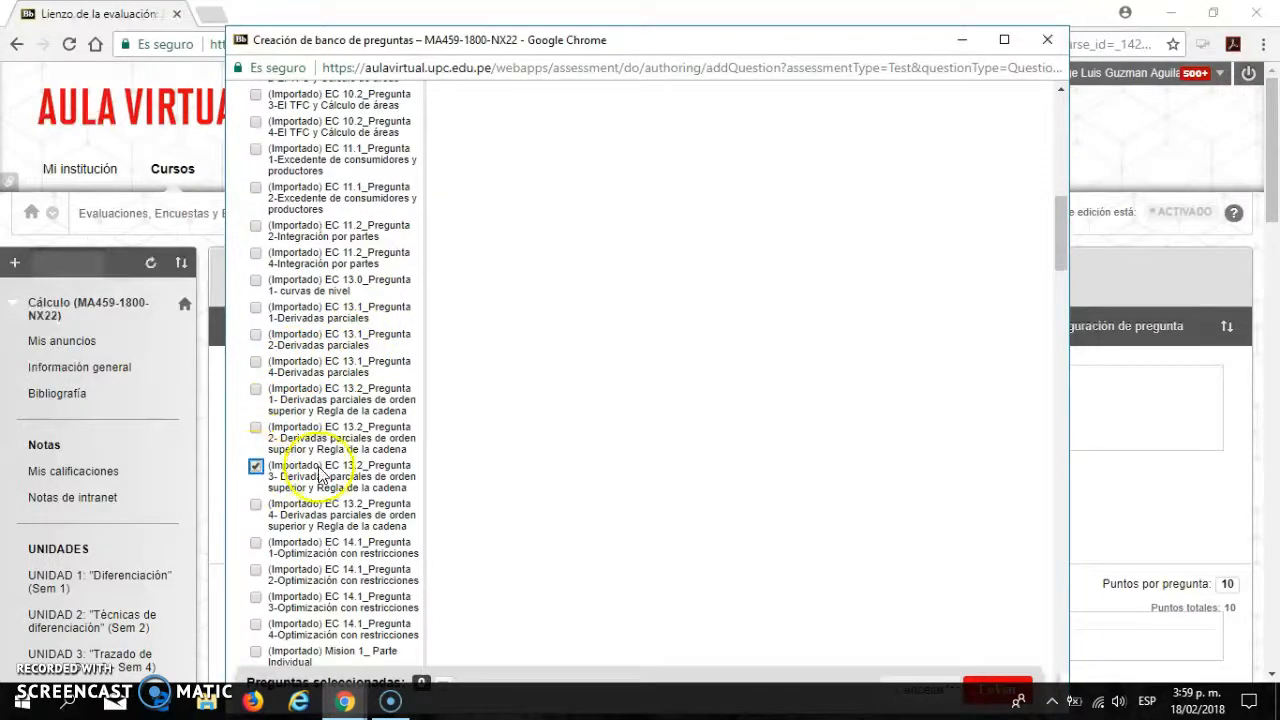
pyautogui.scroll(6, 597, 398)
pyautogui.scroll(-7, 597, 390)
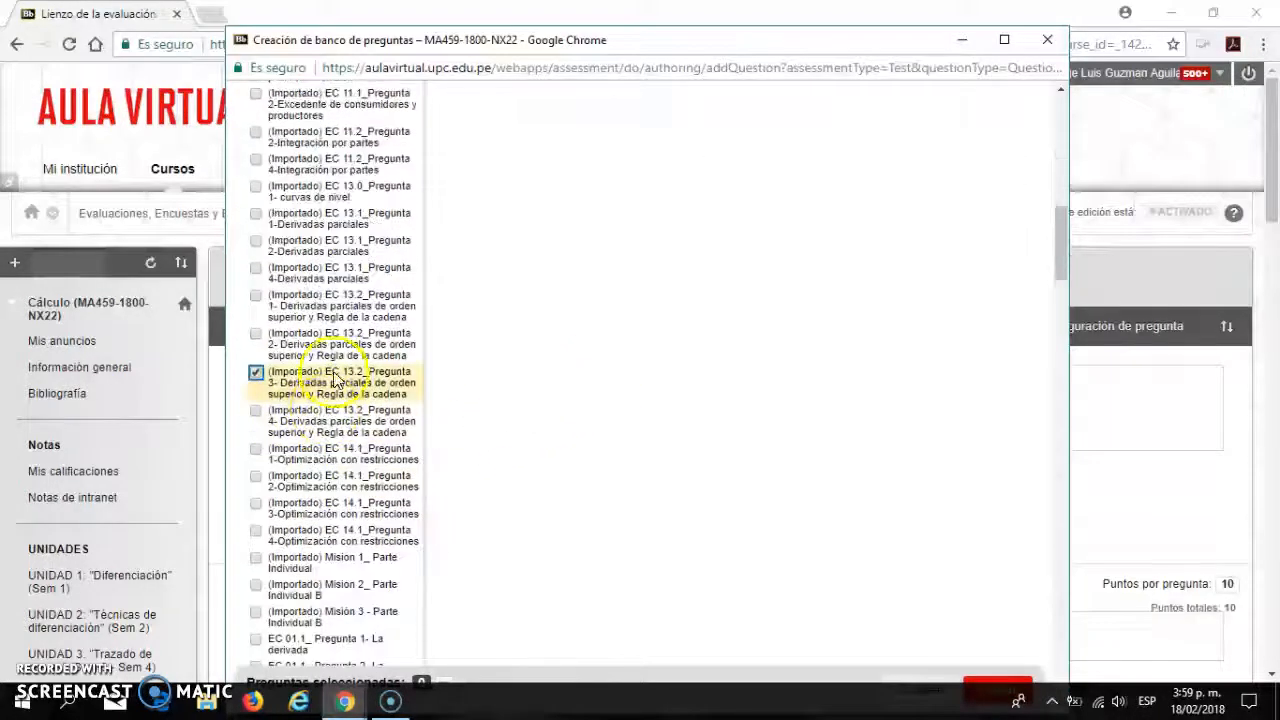
pyautogui.scroll(-1, 287, 398)
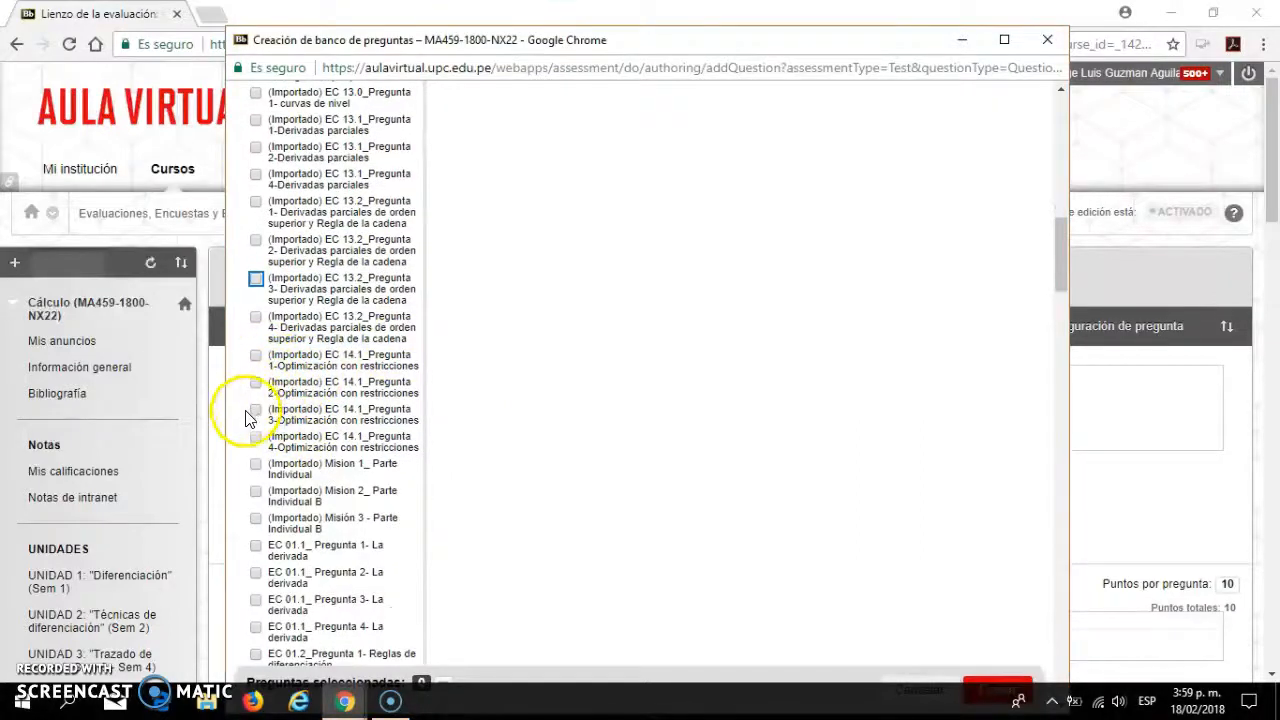
pyautogui.scroll(-1, 280, 418)
pyautogui.click(256, 392)
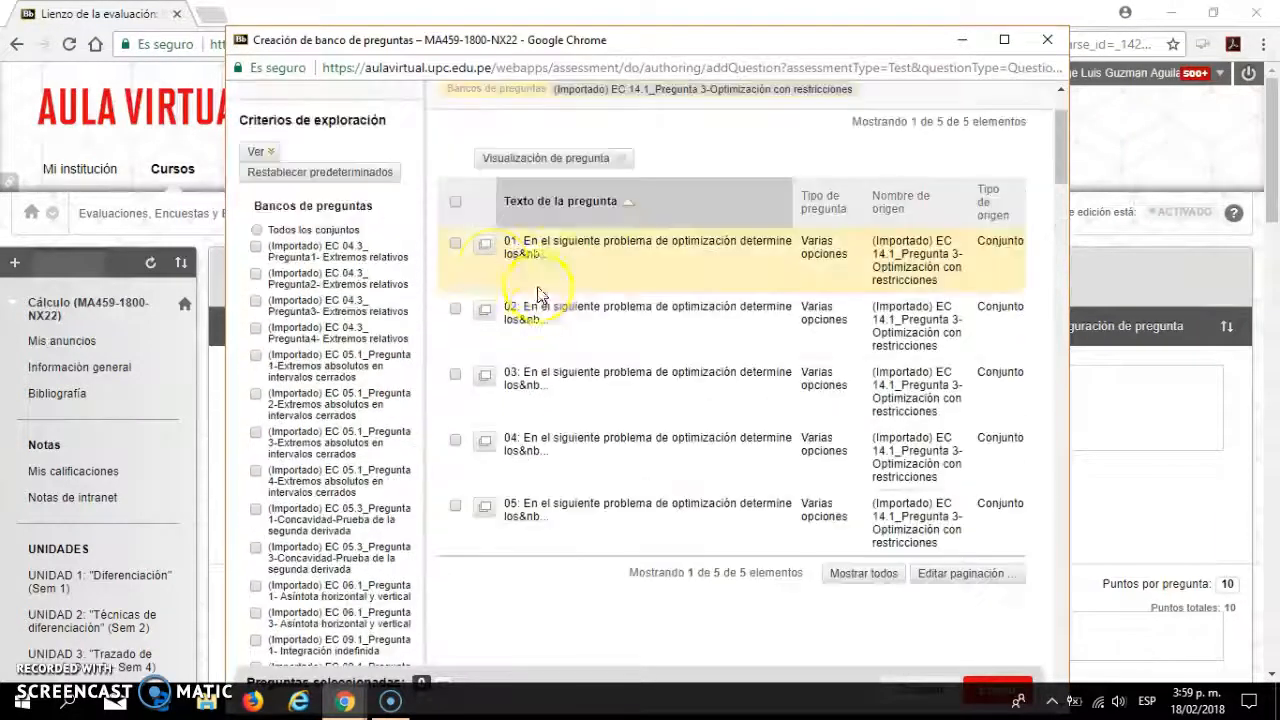
pyautogui.click(456, 204)
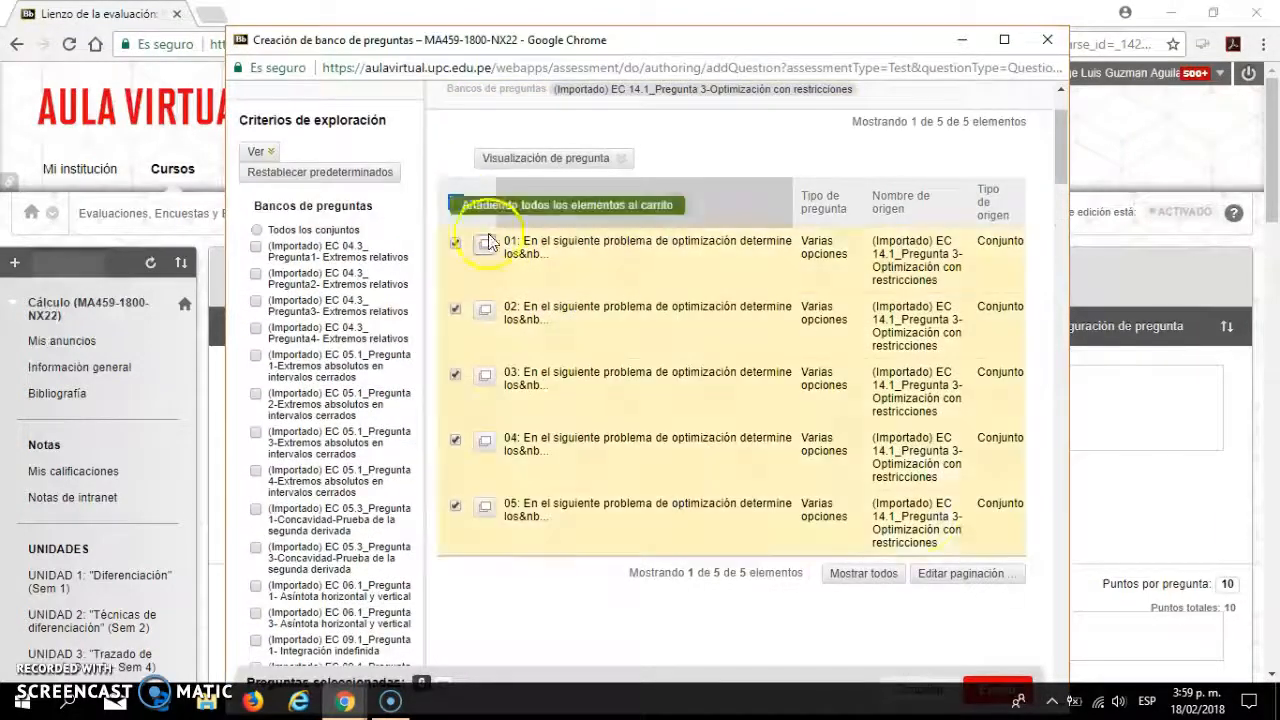
pyautogui.click(1005, 686)
pyautogui.click(795, 178)
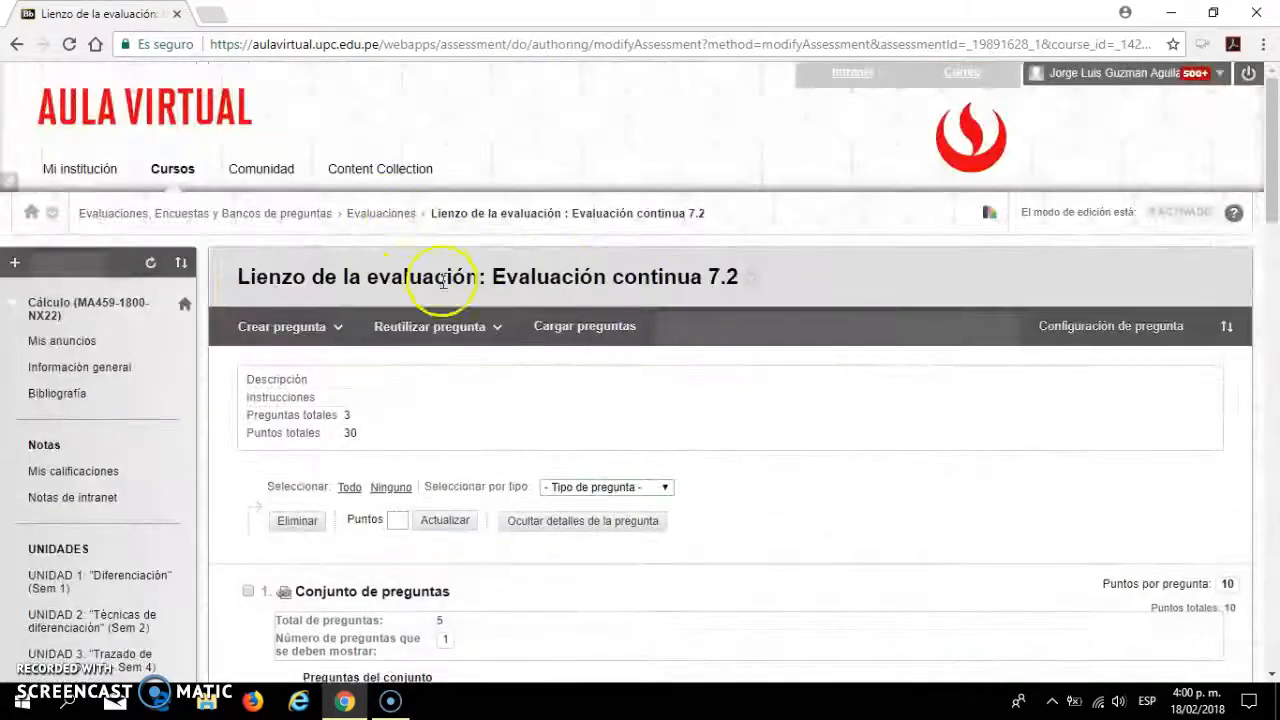
# - Add a question set with all questions from bank (Importado) EC 14.1_Pregunta 4-Optimización con restricciones
pyautogui.click(430, 326)
pyautogui.click(423, 362)
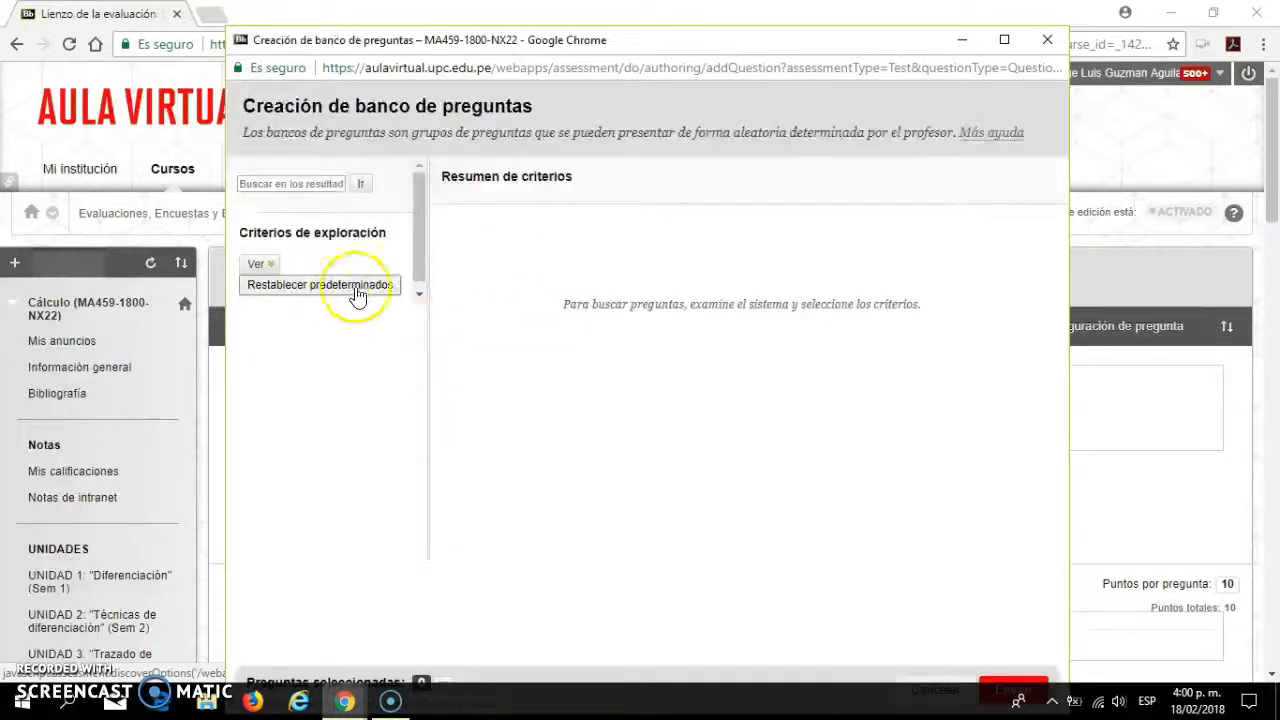
pyautogui.scroll(-15, 357, 300)
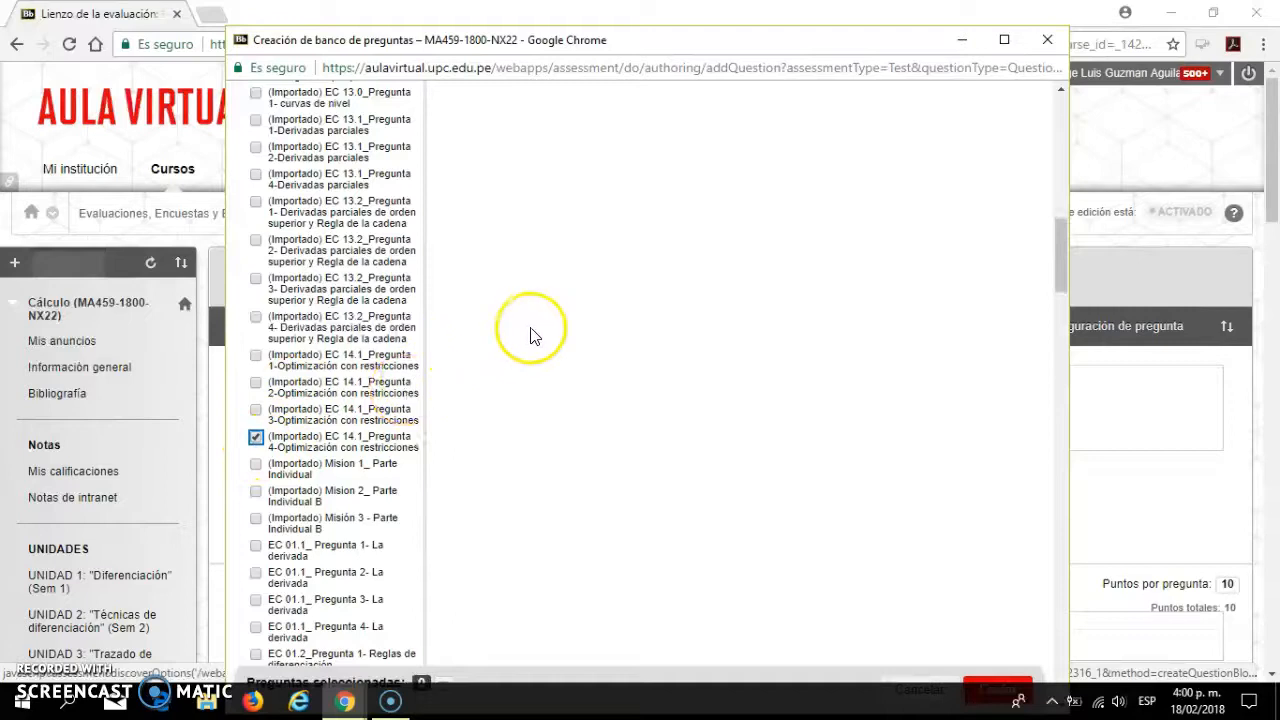
pyautogui.click(456, 222)
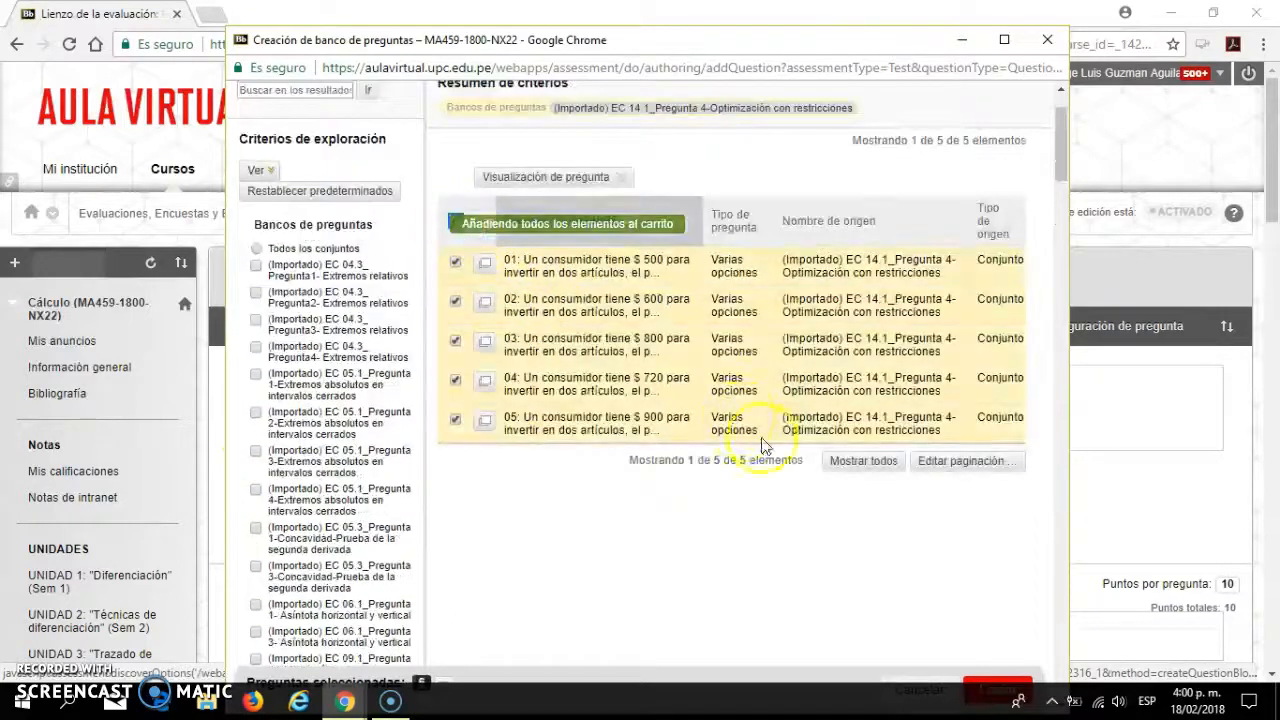
pyautogui.scroll(-3, 762, 447)
pyautogui.click(1003, 686)
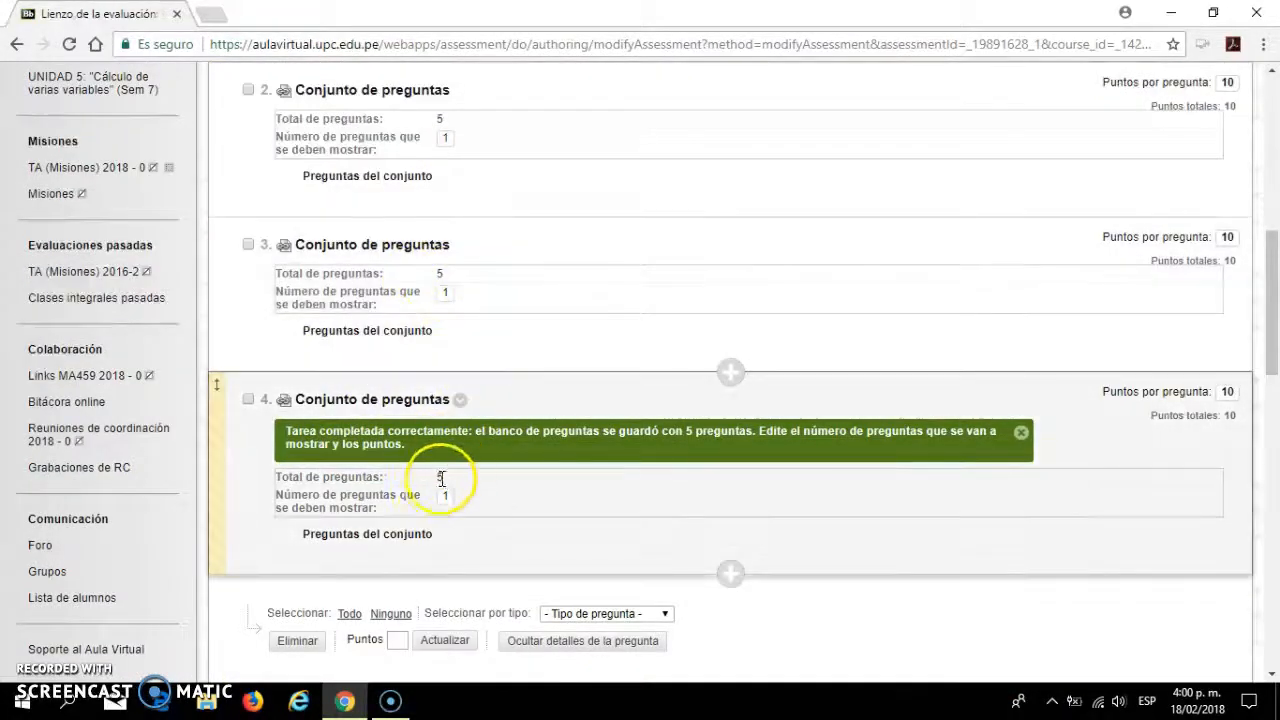
# - Set the points of all four question sets in Evaluación continua 7.2 to 2,5 each and return to the evaluations list
pyautogui.scroll(4, 449, 471)
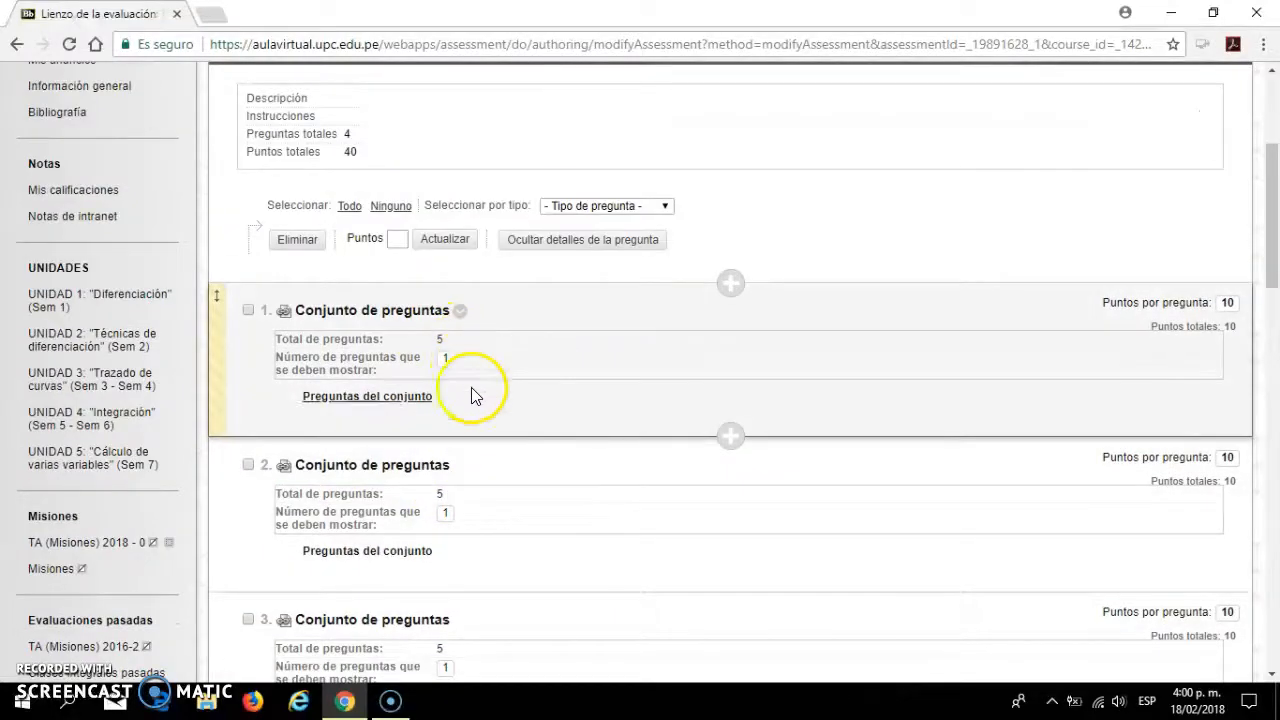
pyautogui.scroll(1, 471, 390)
pyautogui.scroll(-5, 1157, 500)
pyautogui.scroll(2, 1160, 470)
pyautogui.scroll(-2, 1054, 449)
pyautogui.scroll(5, 934, 429)
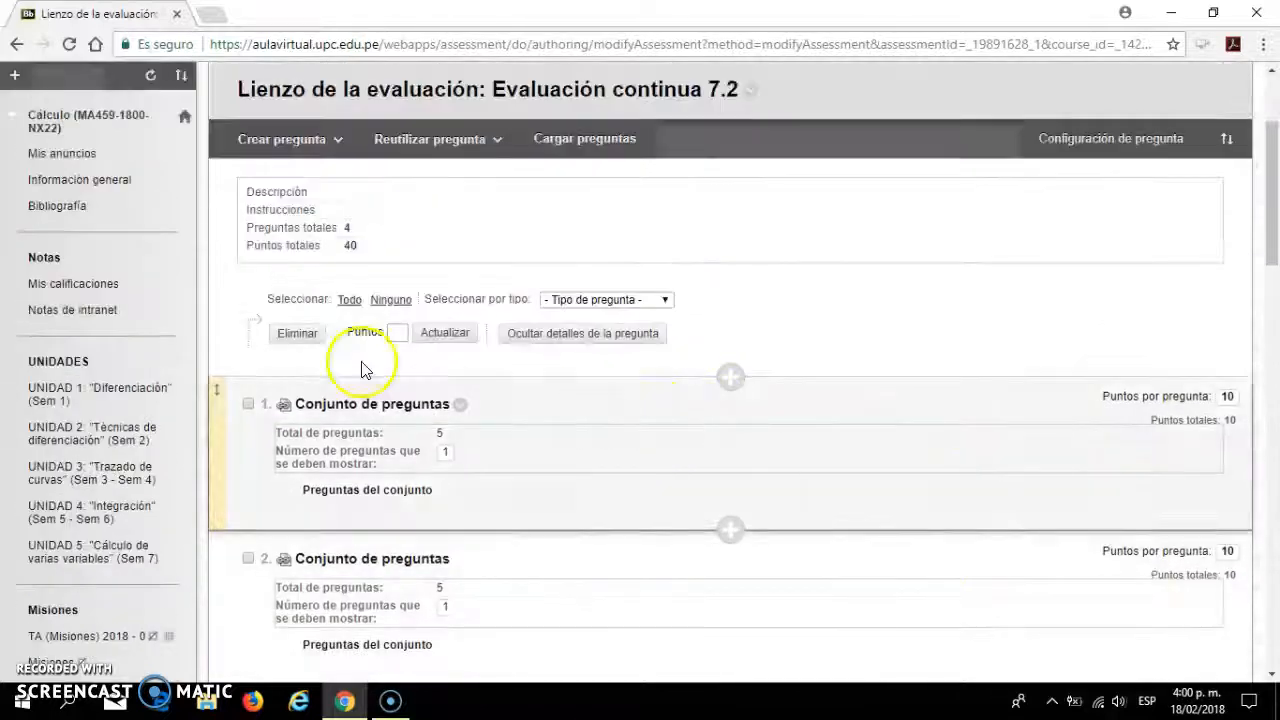
pyautogui.click(350, 300)
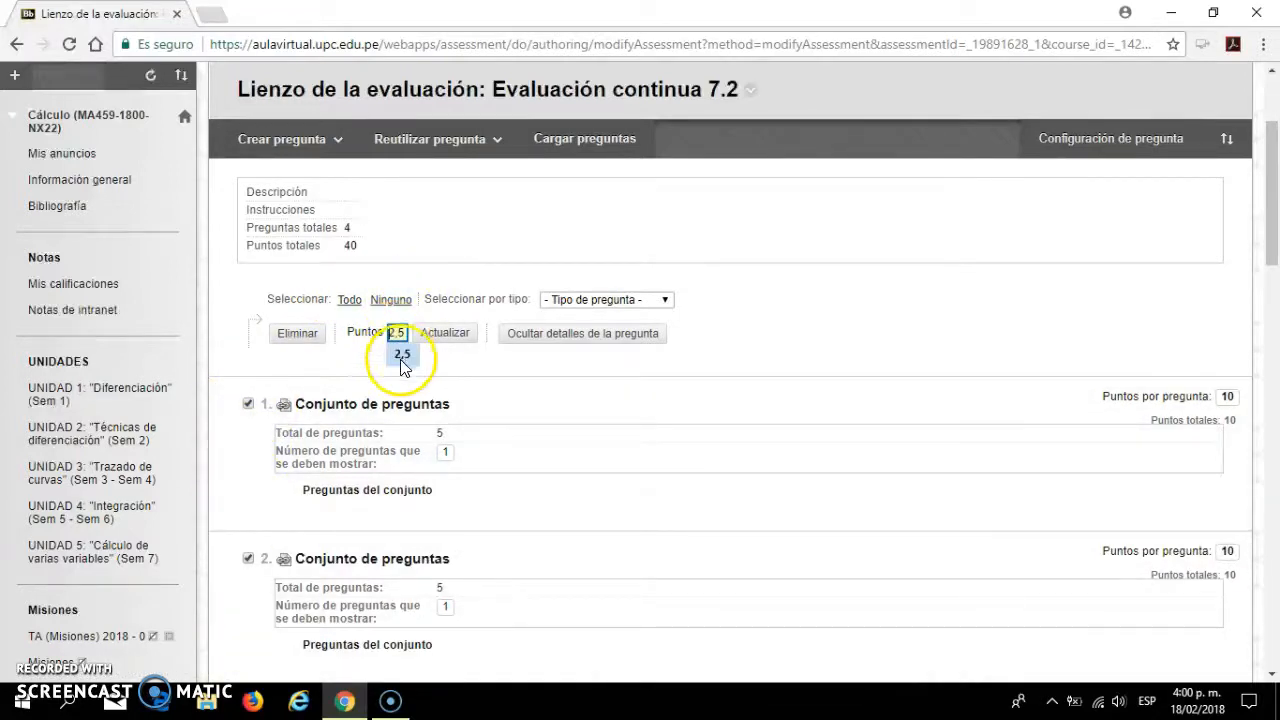
pyautogui.click(403, 355)
pyautogui.click(445, 333)
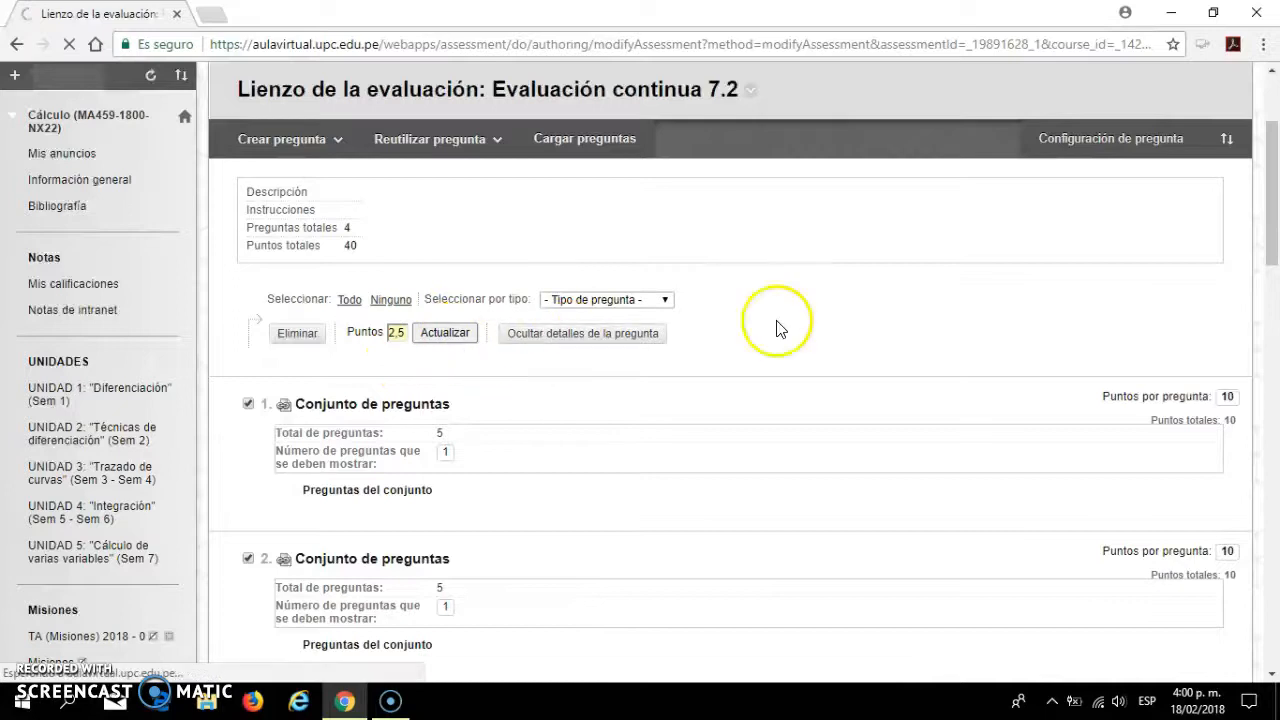
pyautogui.scroll(-4, 935, 365)
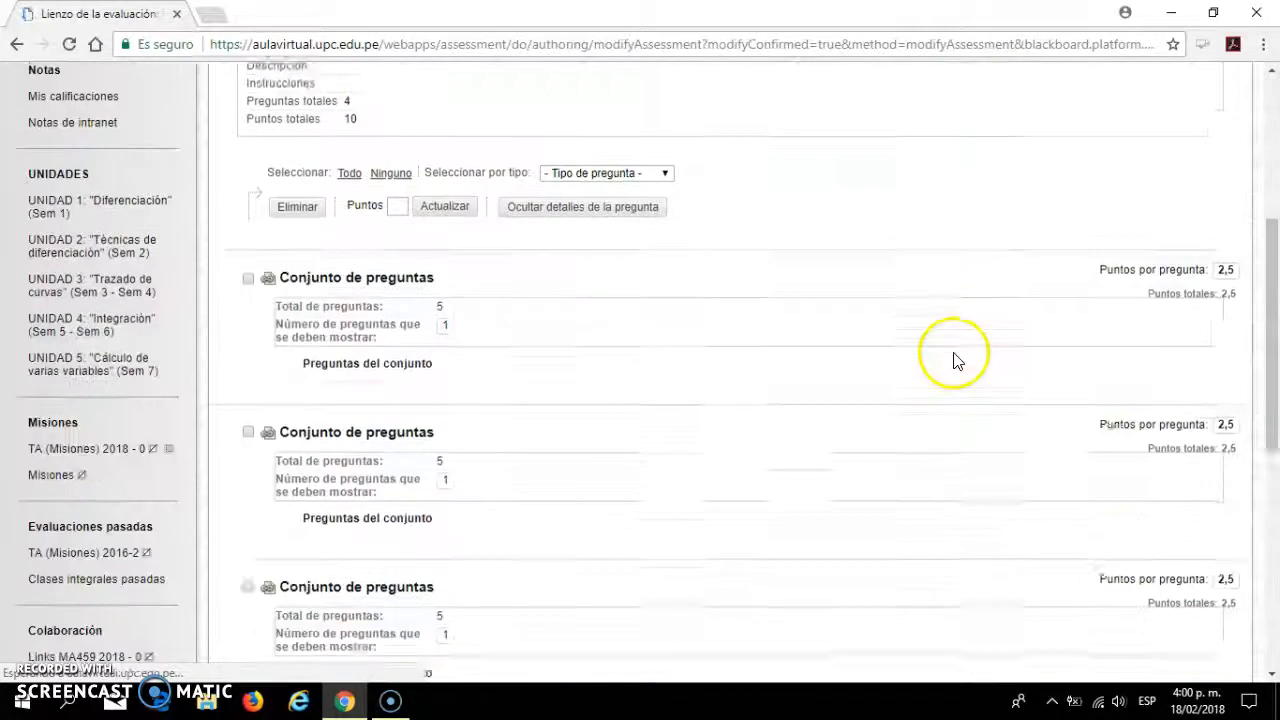
pyautogui.scroll(-4, 1180, 588)
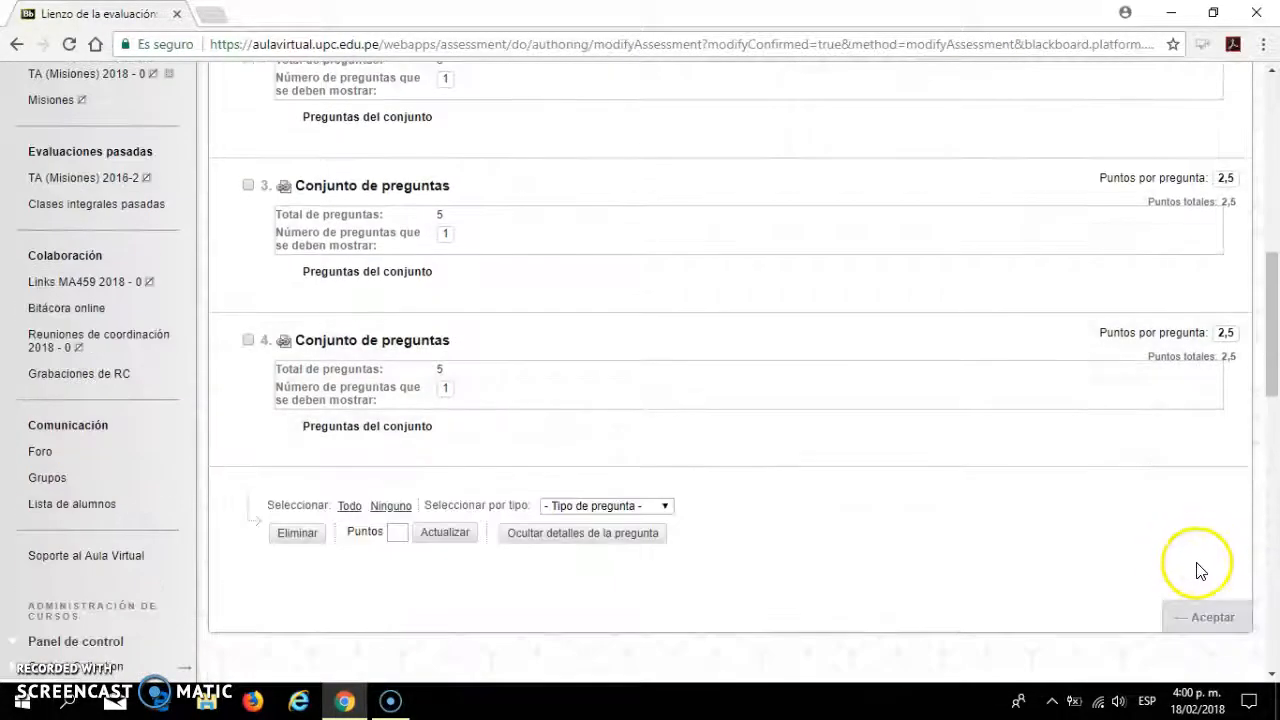
pyautogui.click(1203, 618)
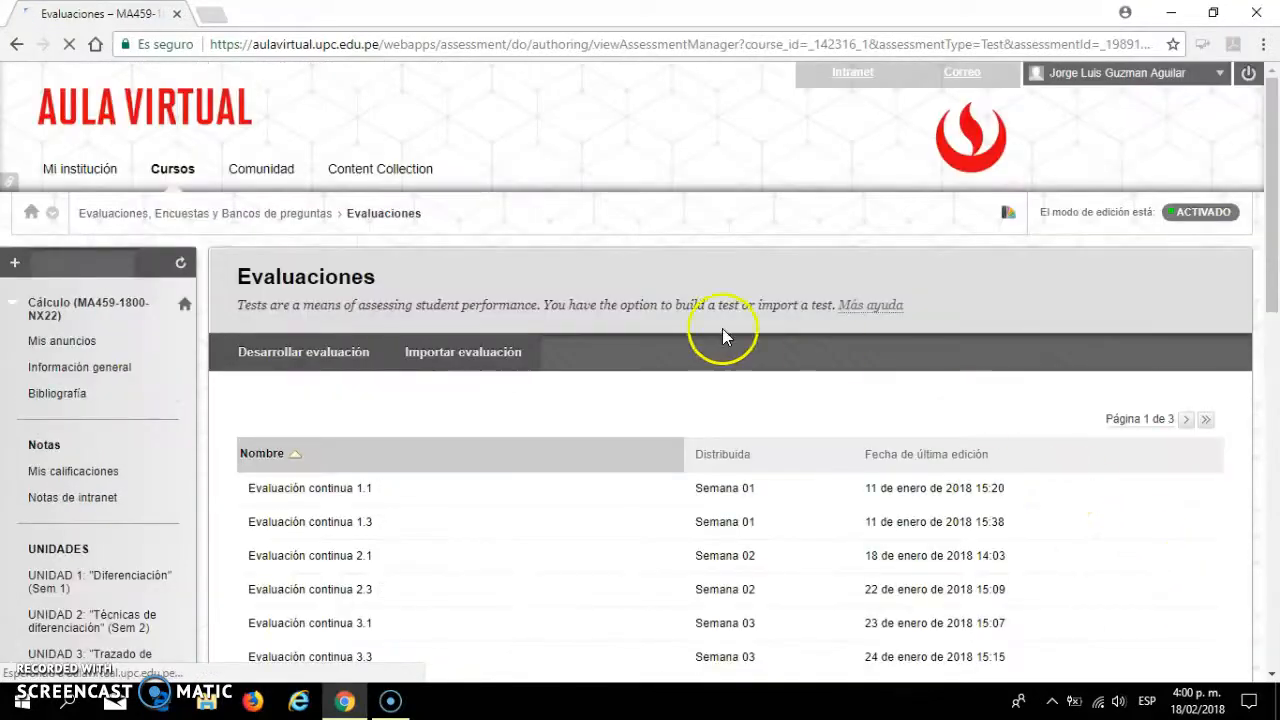
# - Delete the undistributed duplicate of Evaluación continua 7.2 from the evaluations list, keeping the one distributed in Semana 7
pyautogui.scroll(-2, 418, 353)
pyautogui.scroll(1, 400, 326)
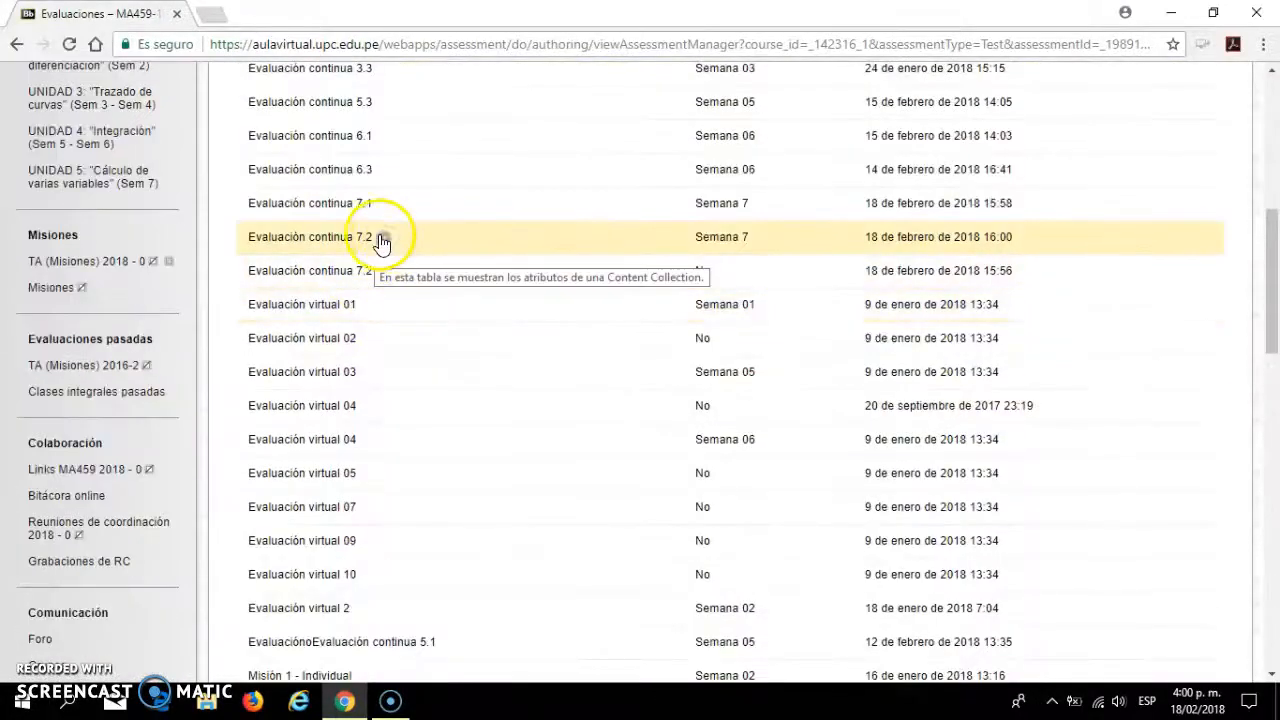
pyautogui.click(384, 271)
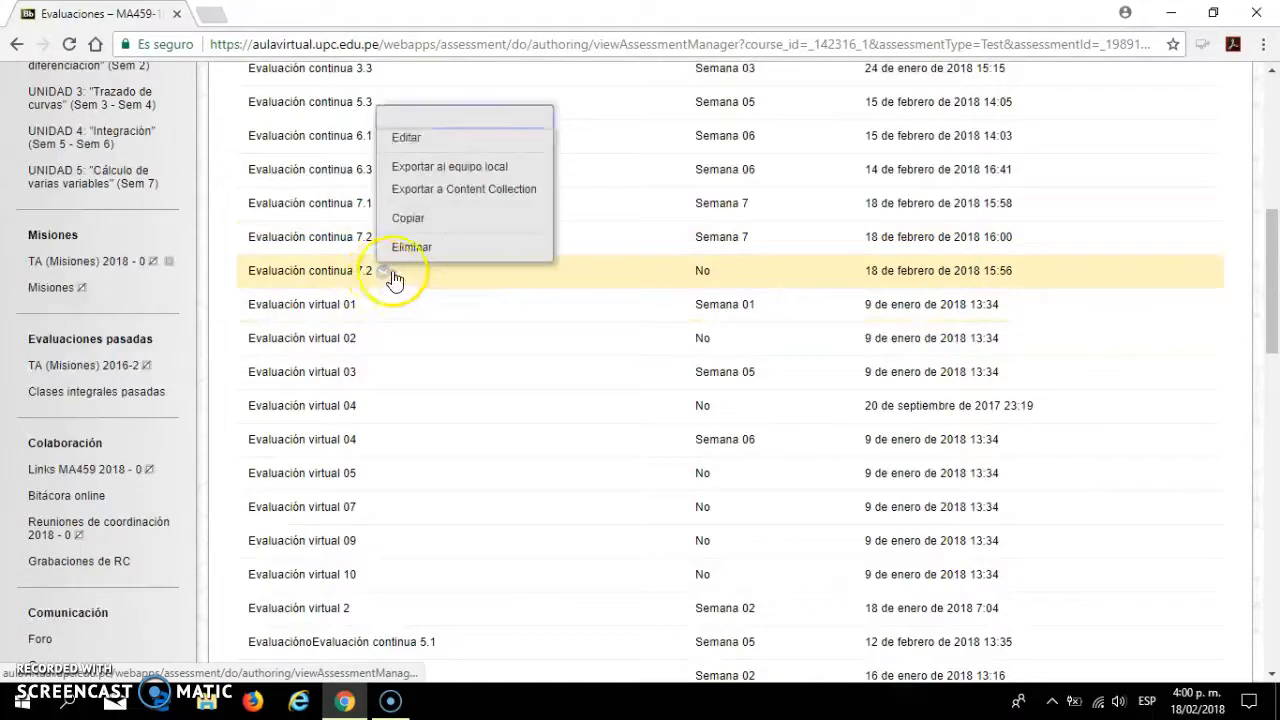
pyautogui.click(412, 247)
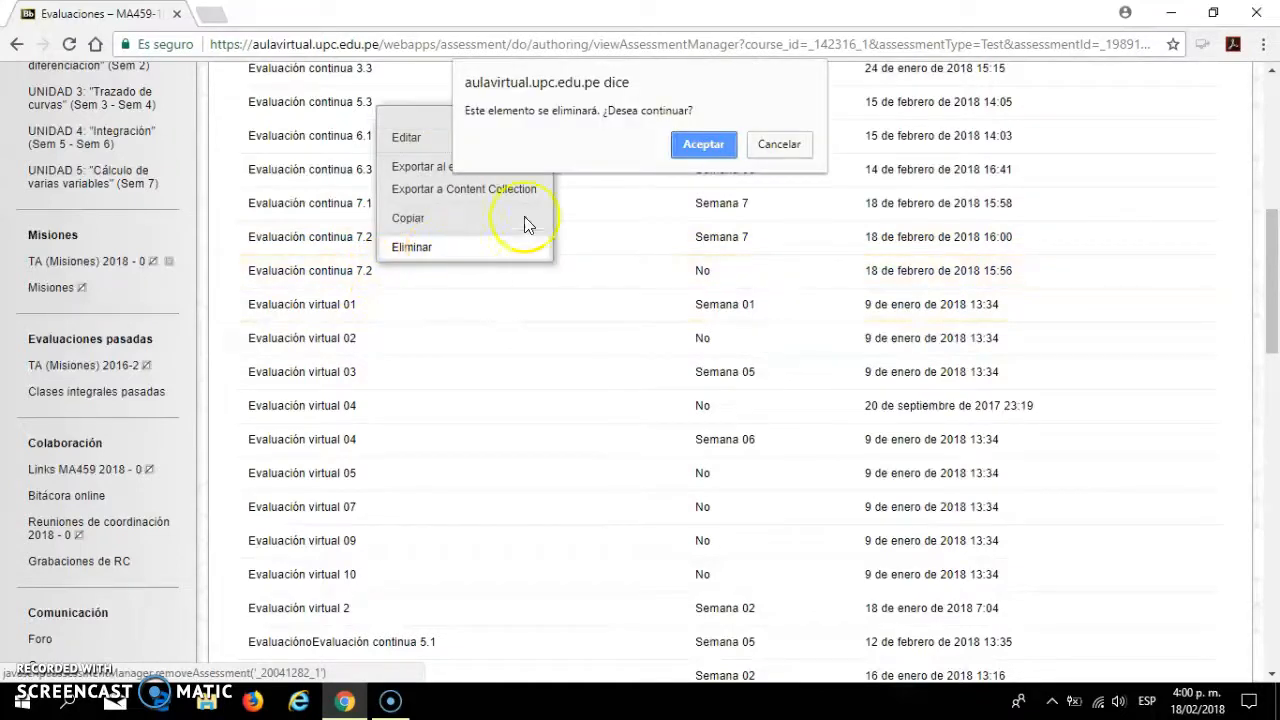
pyautogui.click(719, 148)
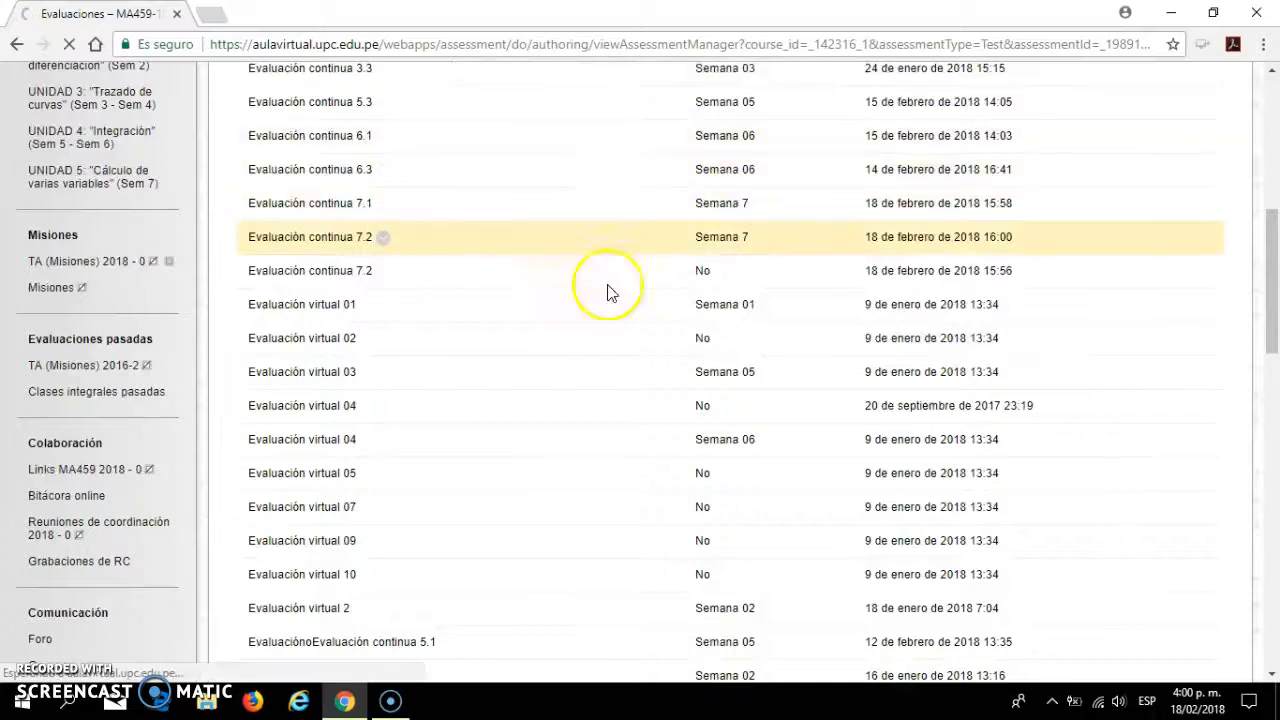
# - Review the evaluations list of section MA459-1800-NX22, checking the Evaluación continua 7.1 and 7.2 entries and where they are distributed
pyautogui.scroll(-5, 785, 368)
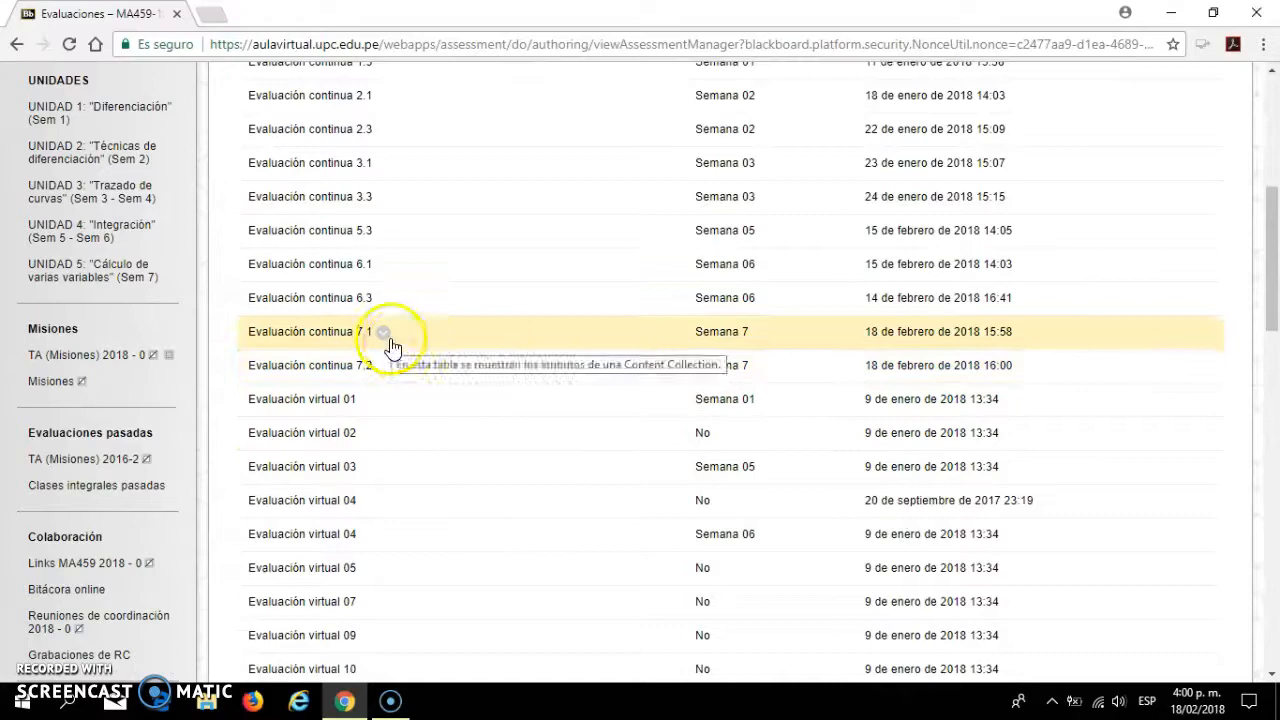
pyautogui.scroll(5, 430, 352)
pyautogui.scroll(-4, 560, 325)
pyautogui.scroll(-7, 914, 378)
pyautogui.scroll(10, 800, 340)
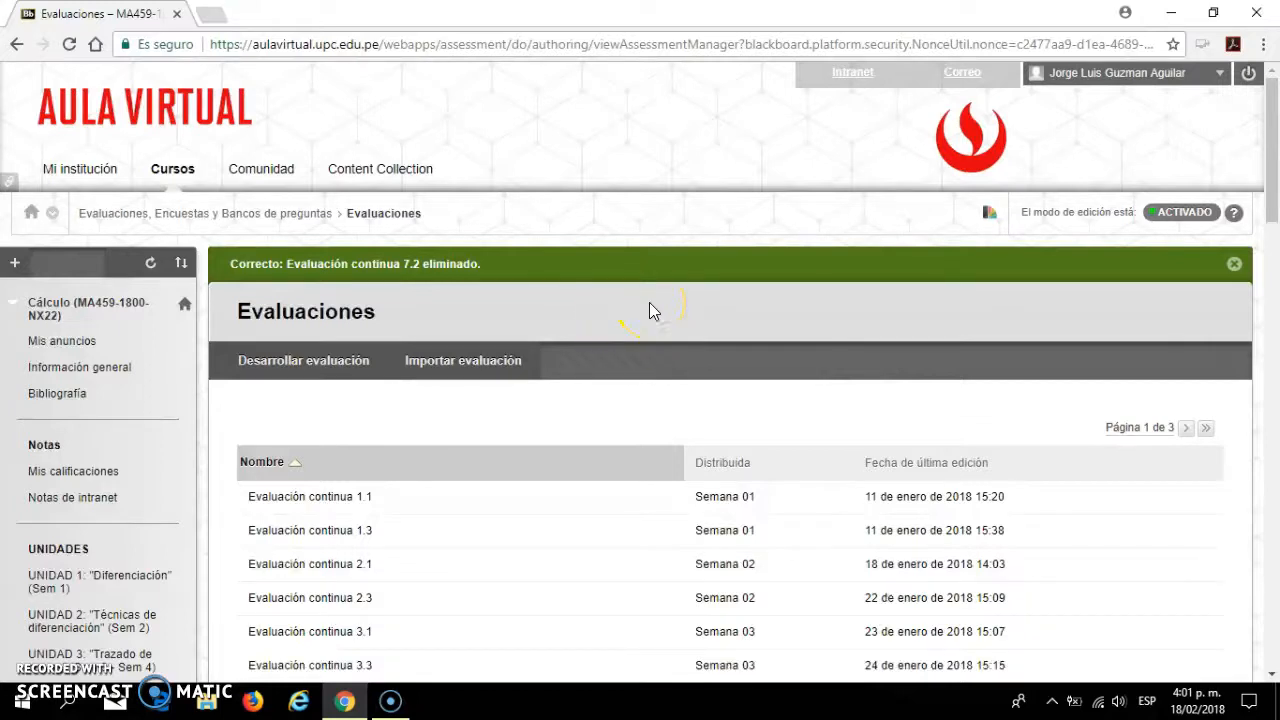
pyautogui.click(40, 322)
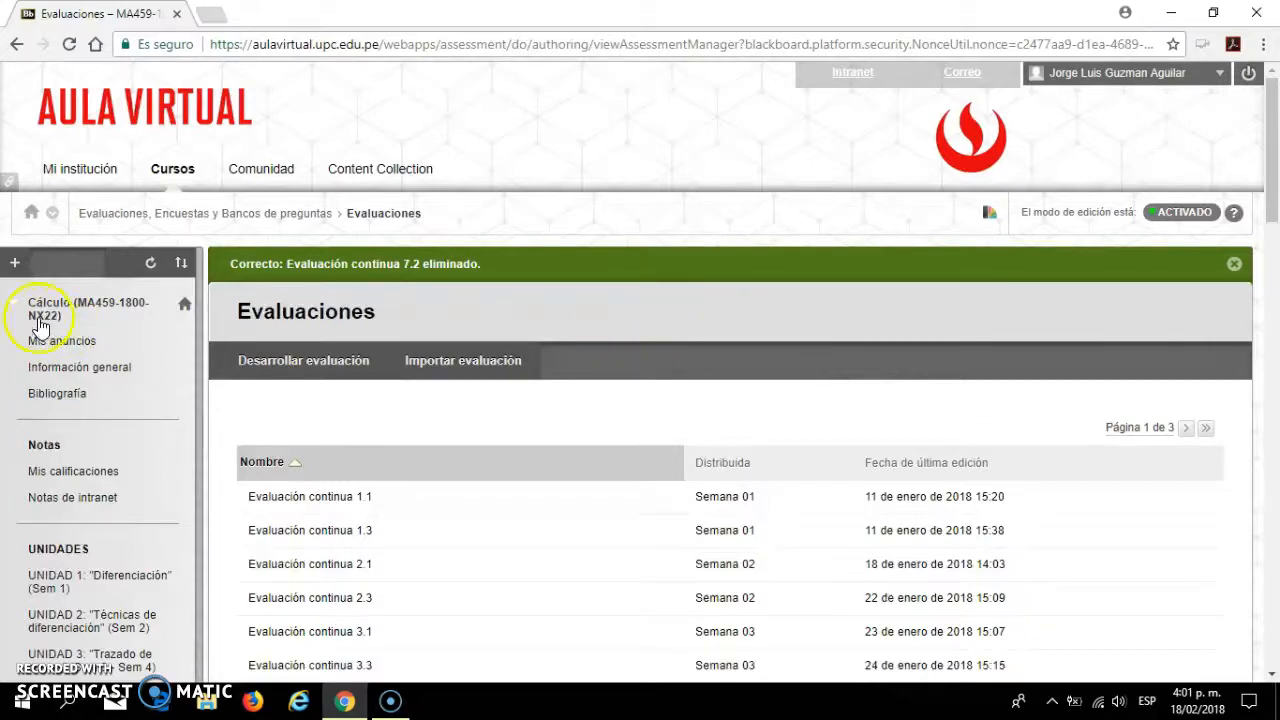
pyautogui.scroll(-4, 434, 486)
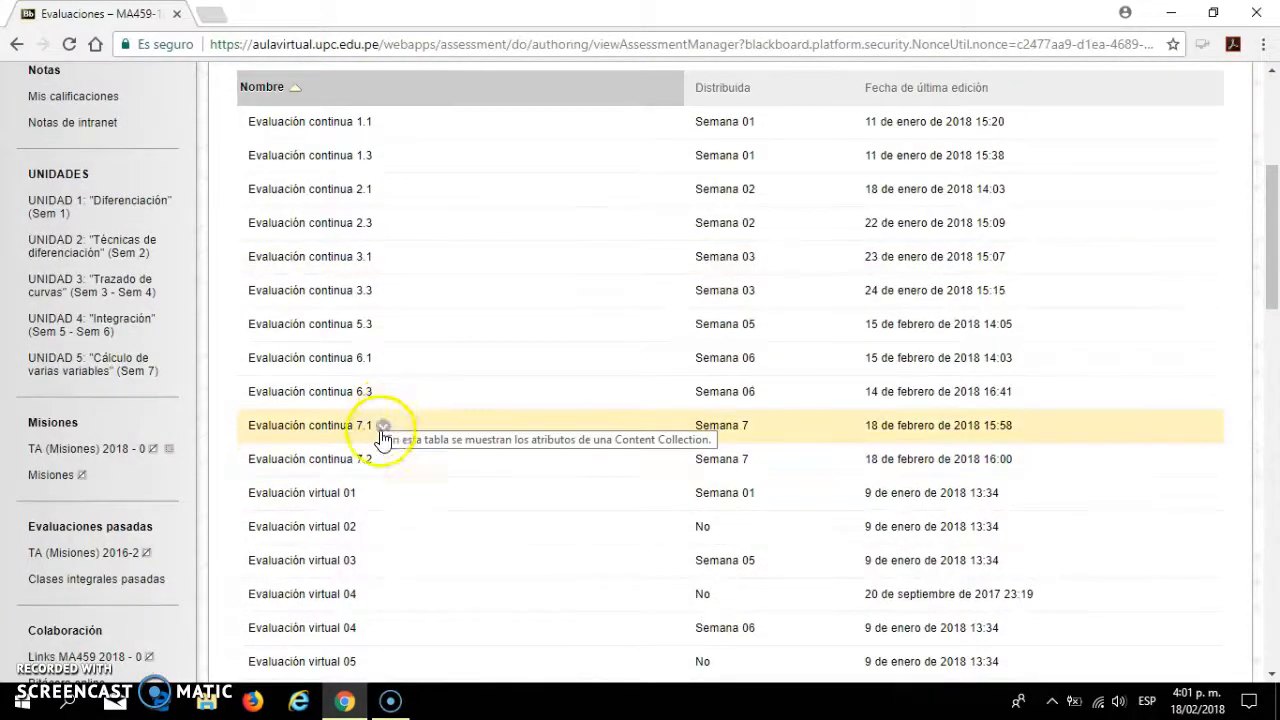
pyautogui.scroll(2, 497, 345)
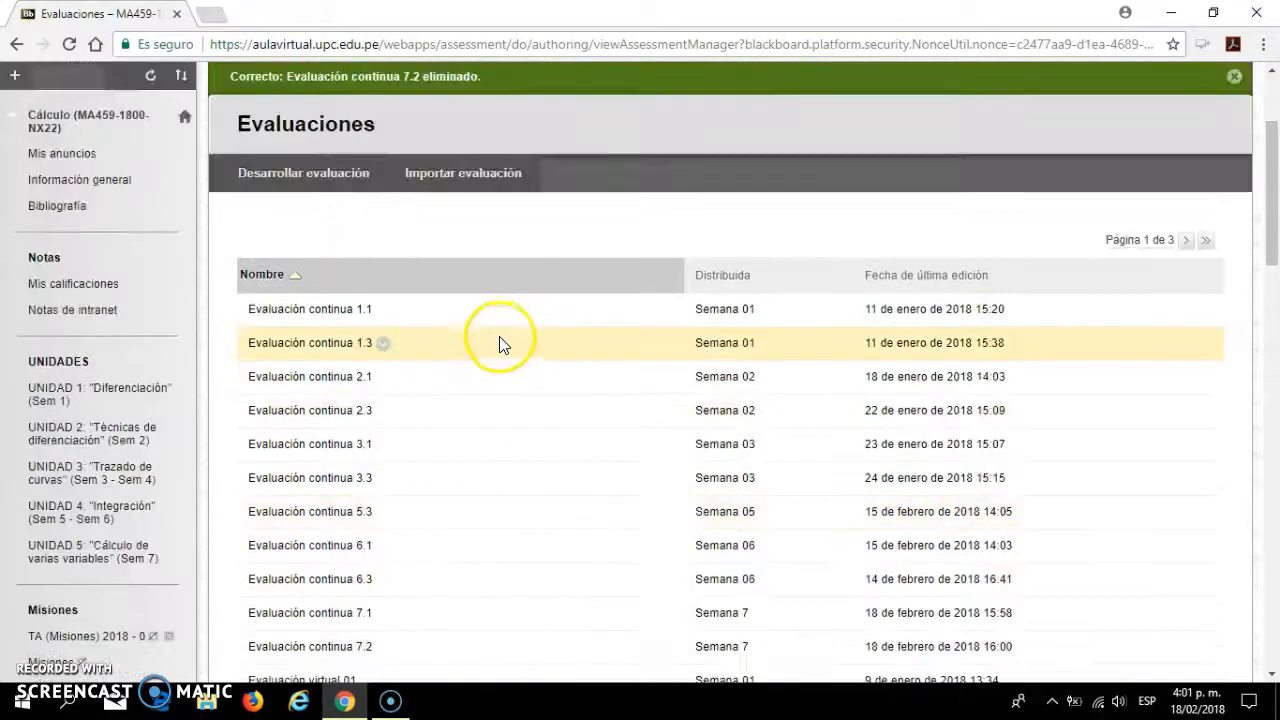
pyautogui.scroll(-1, 503, 348)
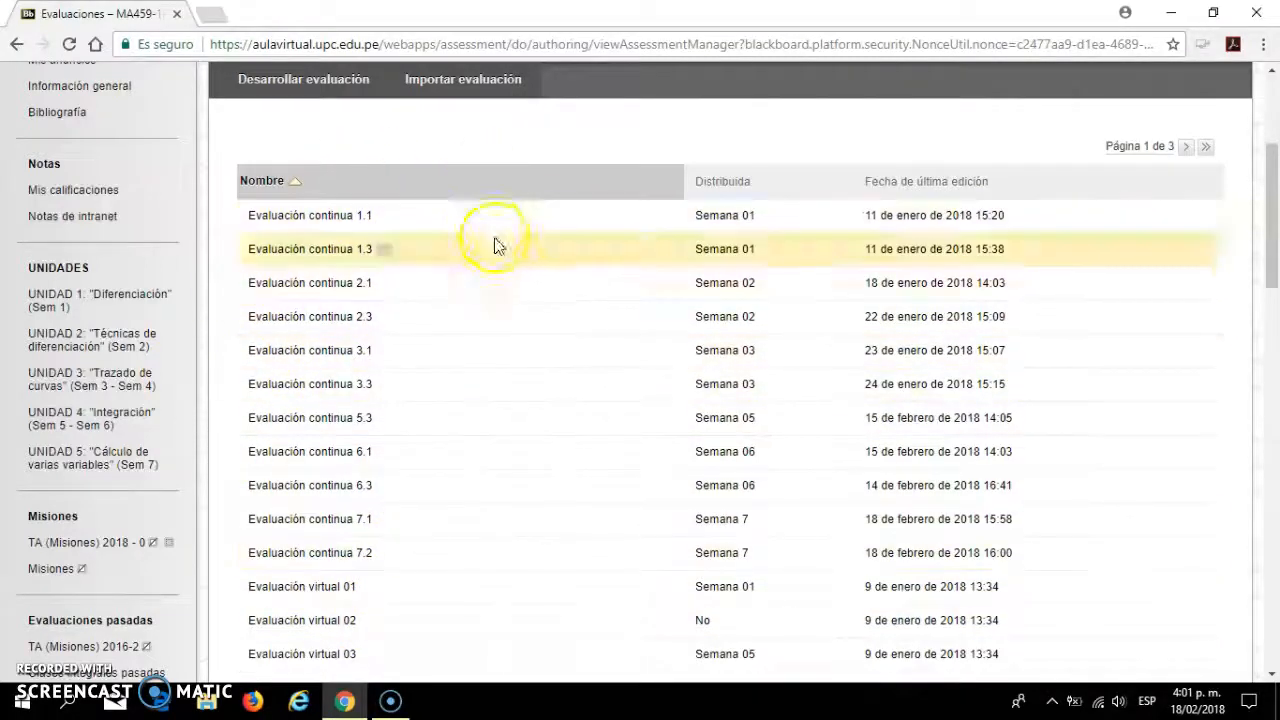
pyautogui.scroll(1, 494, 246)
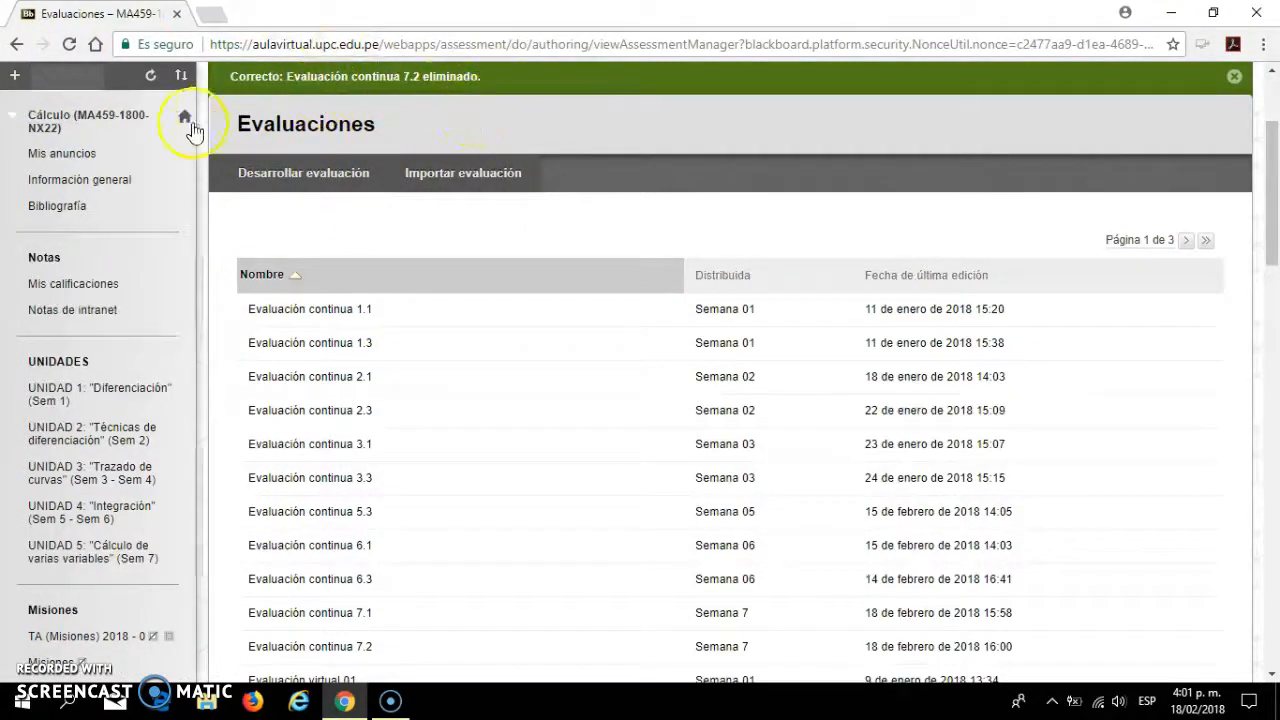
pyautogui.scroll(-1, 406, 340)
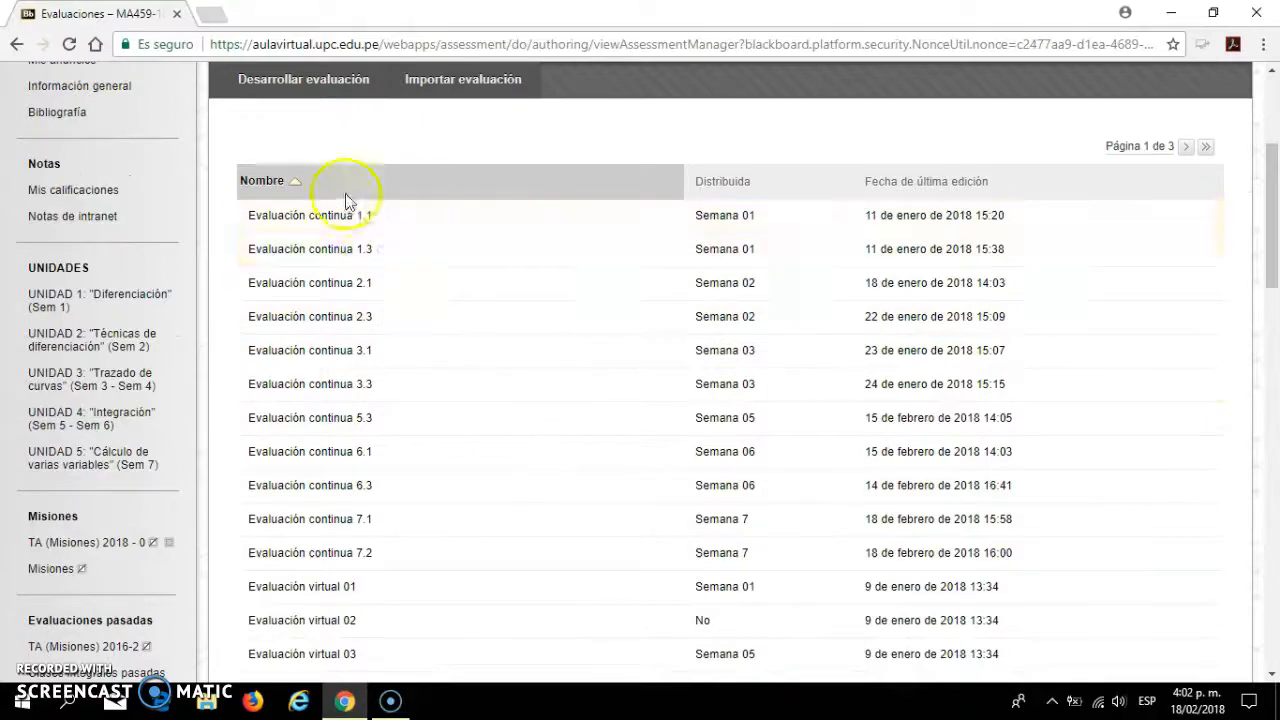
pyautogui.scroll(1, 473, 342)
pyautogui.scroll(-1, 480, 343)
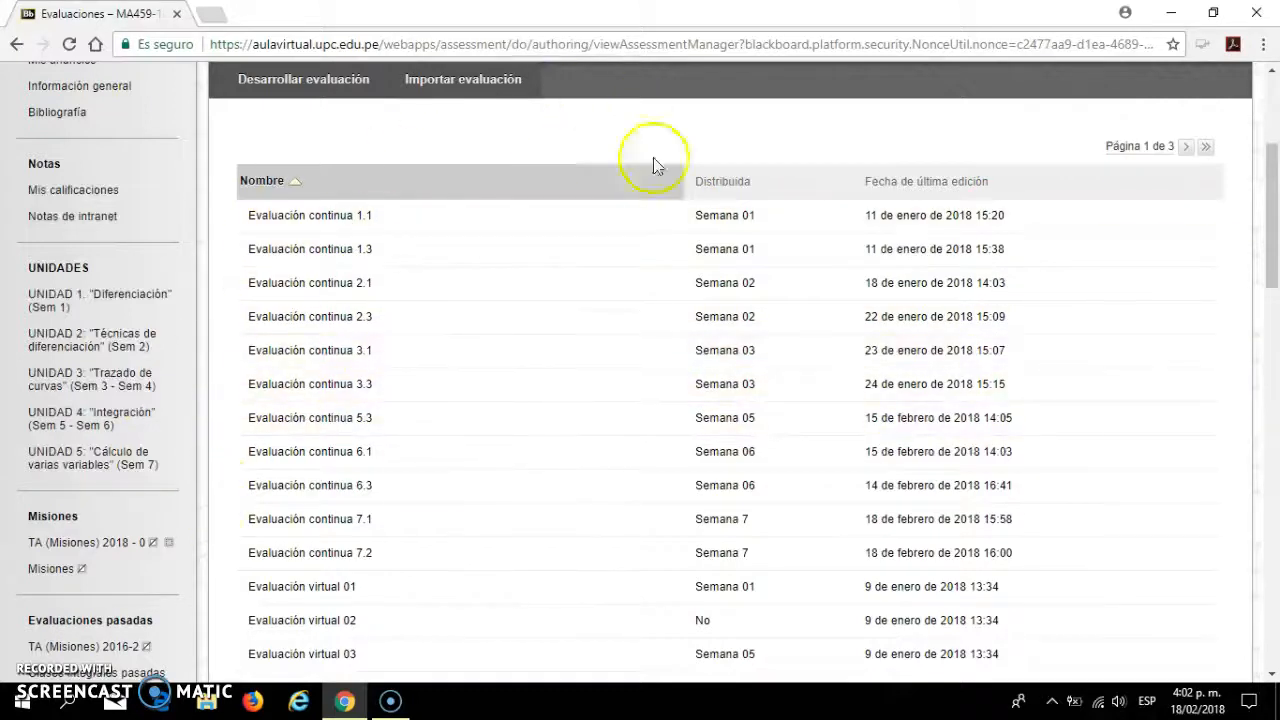
pyautogui.scroll(1, 510, 259)
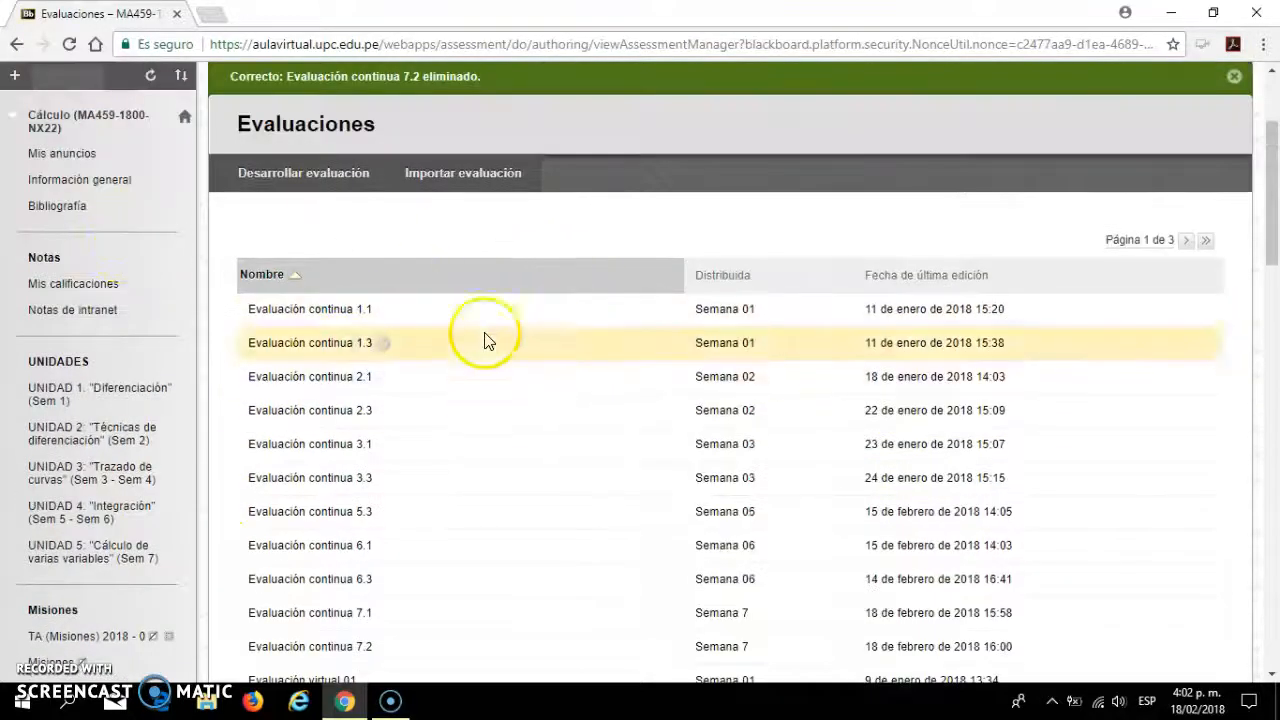
pyautogui.scroll(-1, 483, 337)
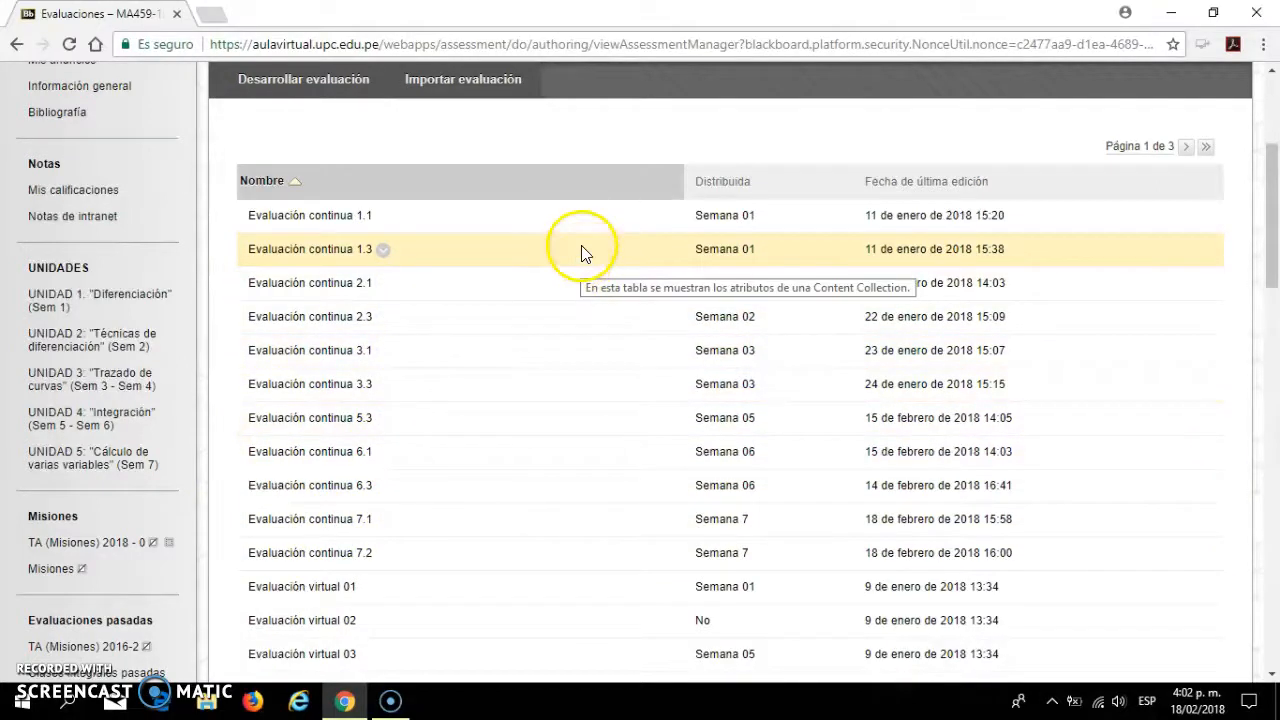
pyautogui.scroll(1, 626, 194)
pyautogui.scroll(-1, 620, 208)
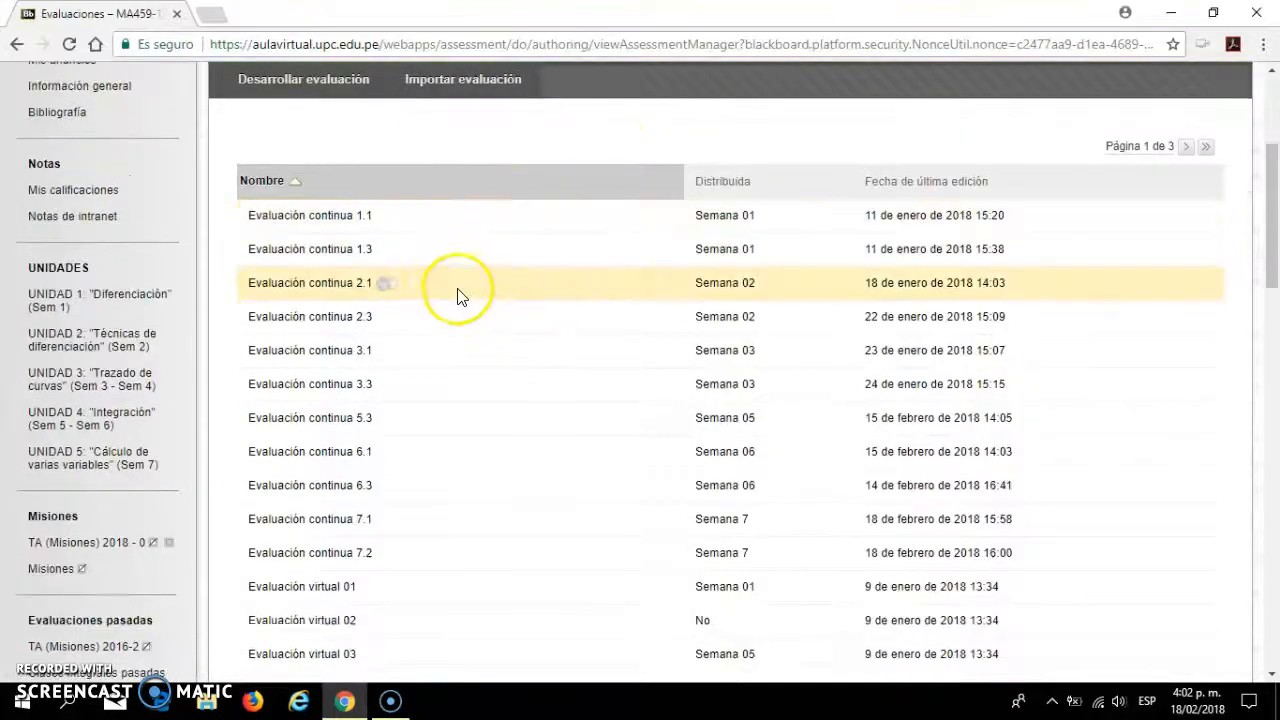